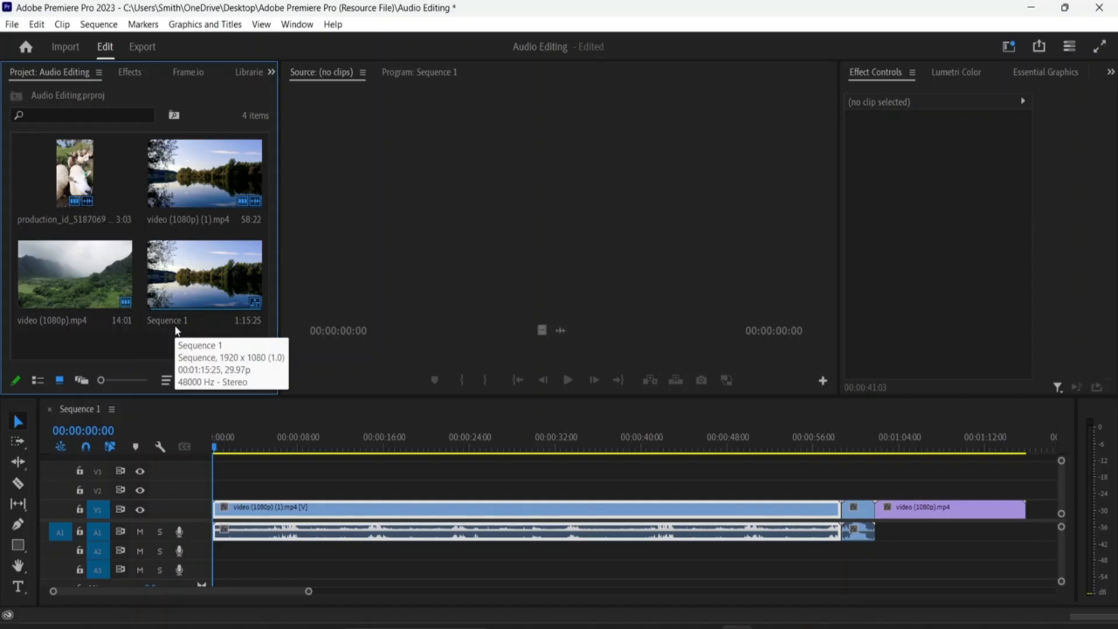
Step: Play the sequence from about 00:00:55:12 across the cut from the lake clip into the sheep clip
{"action": "scroll", "coordinate": [294, 530], "scroll_direction": "down", "scroll_amount": 1}
{"action": "scroll", "coordinate": [289, 530], "scroll_direction": "up", "scroll_amount": 1}
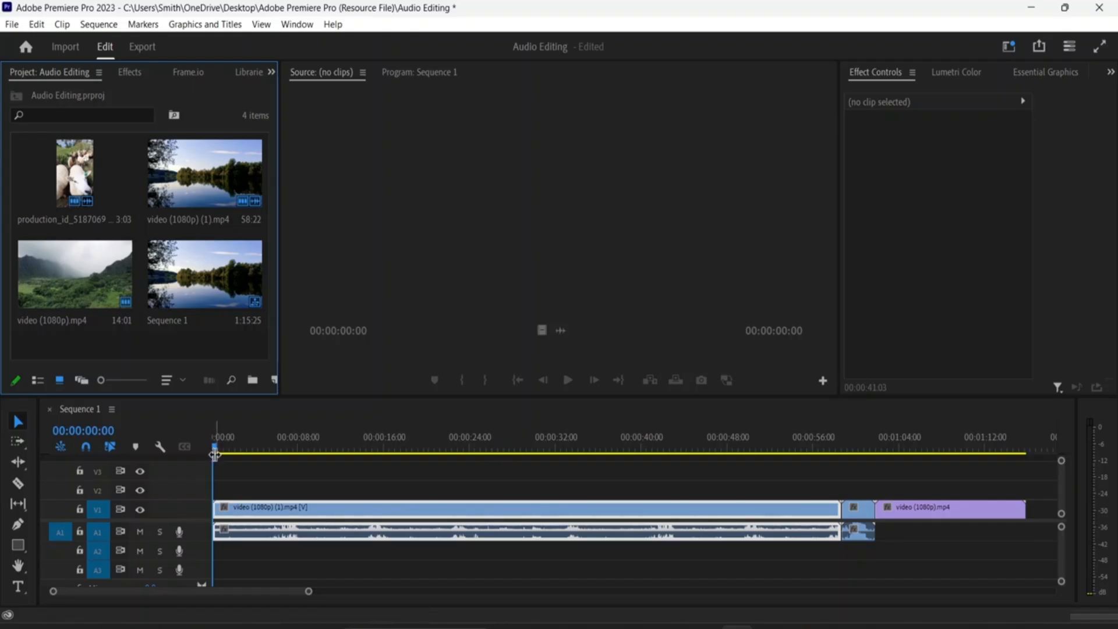
{"action": "left_click_drag", "start_coordinate": [216, 452], "coordinate": [591, 477]}
{"action": "mouse_move", "coordinate": [813, 448]}
{"action": "left_mouse_down"}
{"action": "mouse_move", "coordinate": [834, 480]}
{"action": "mouse_move", "coordinate": [811, 449]}
{"action": "mouse_move", "coordinate": [809, 466]}
{"action": "left_mouse_up"}
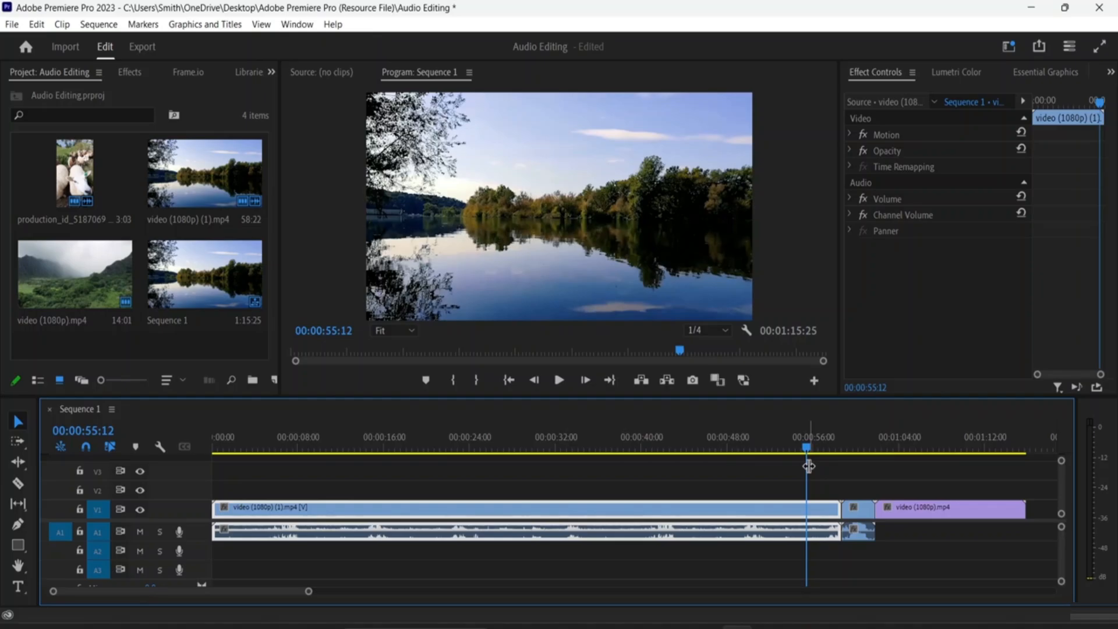
{"action": "key", "text": "space"}
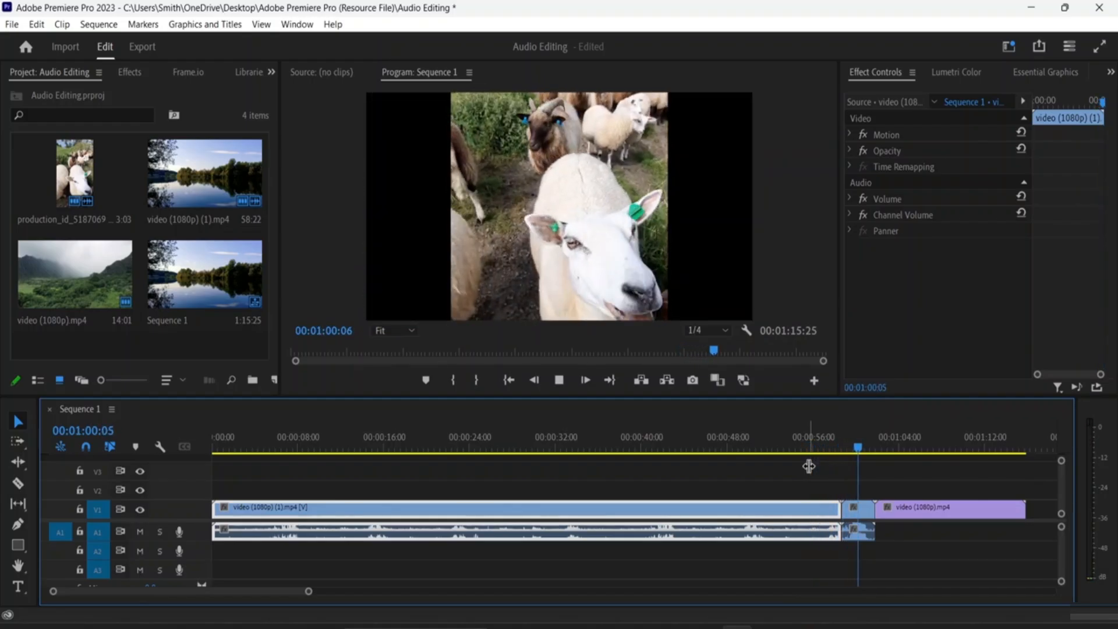
{"action": "left_click", "coordinate": [860, 507]}
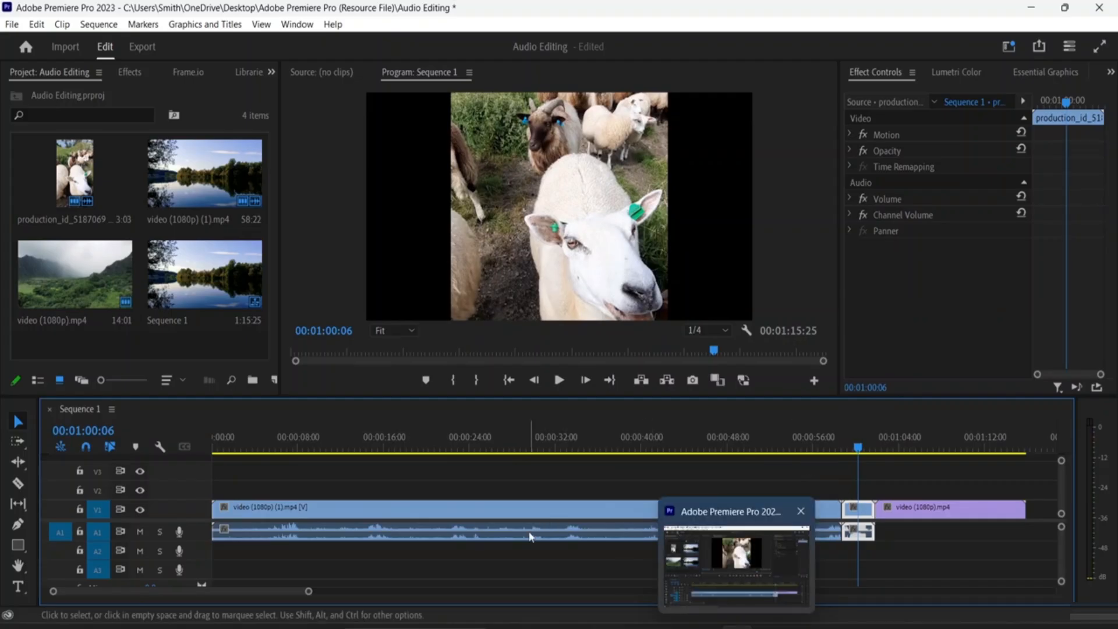
{"action": "left_click", "coordinate": [574, 533]}
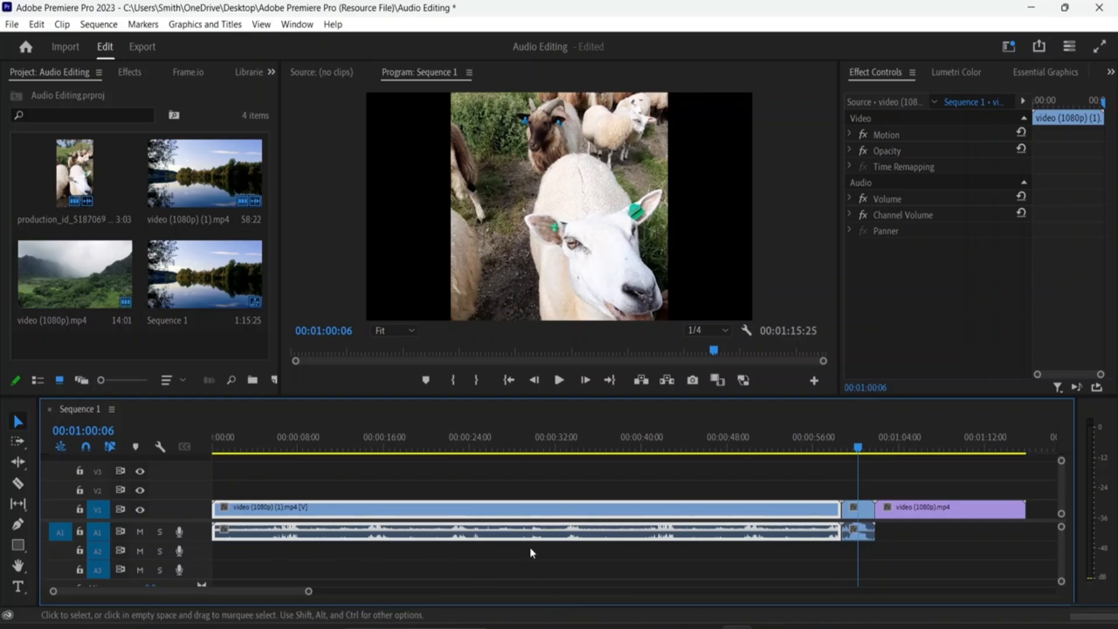
{"action": "left_click", "coordinate": [853, 532]}
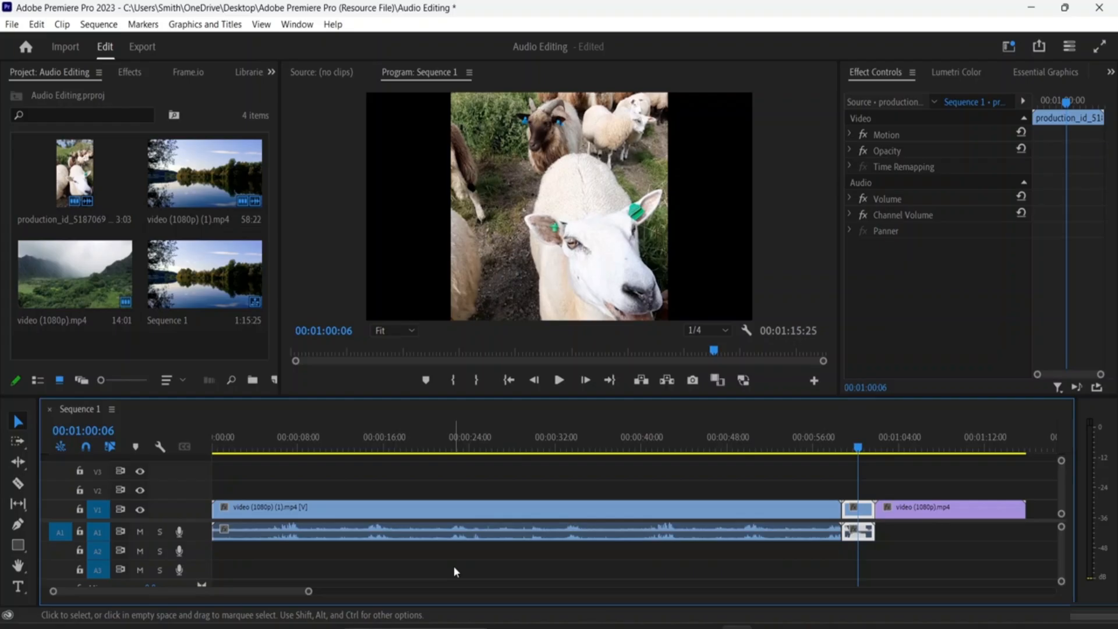
{"action": "left_click", "coordinate": [473, 548]}
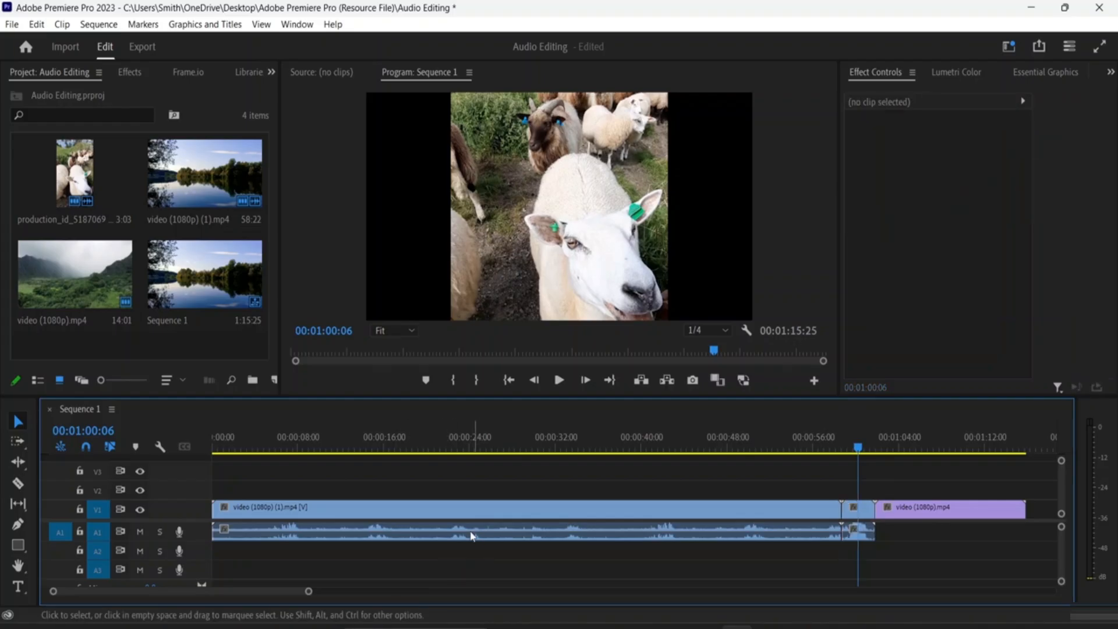
Step: Unlink the audio of the lake clip, video (1080p) (1).mp4, and delete it from track A1
{"action": "left_click", "coordinate": [472, 535]}
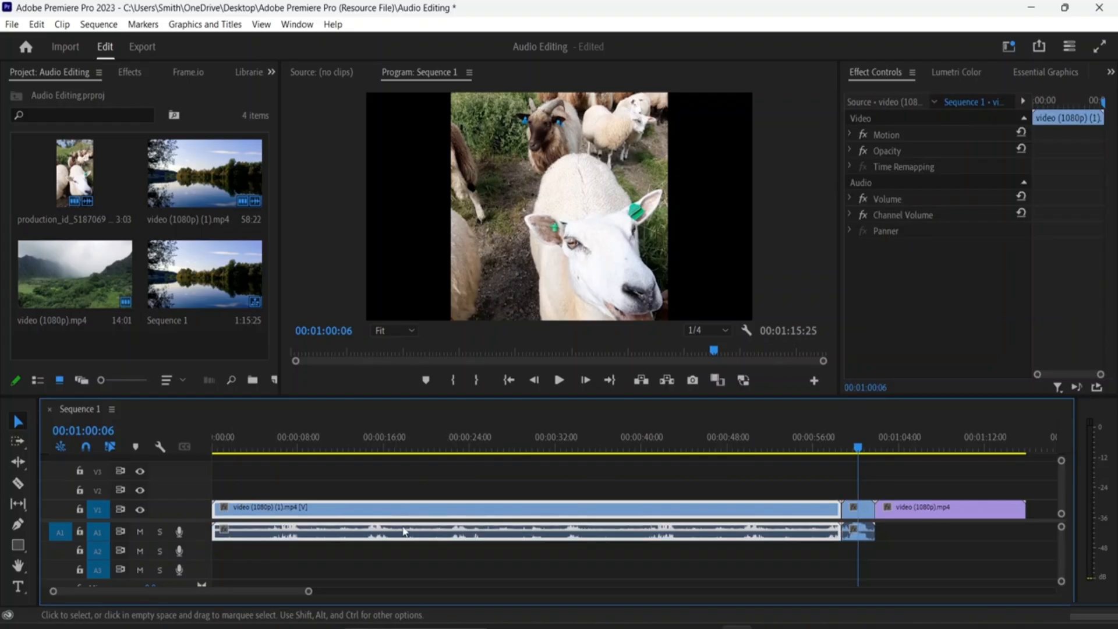
{"action": "right_click", "coordinate": [548, 534]}
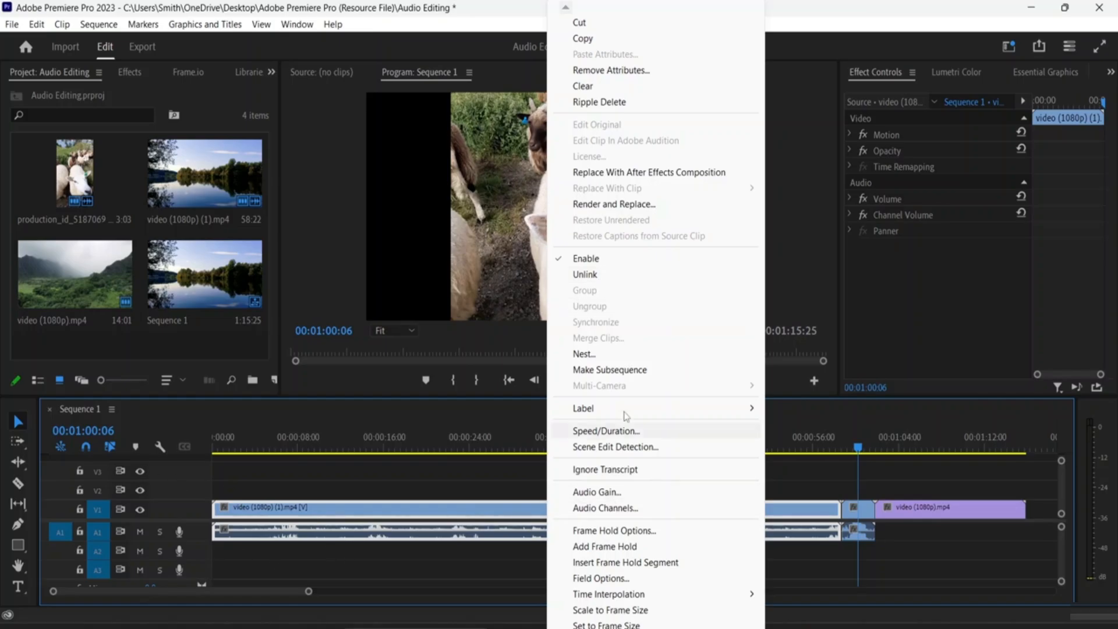
{"action": "left_click", "coordinate": [592, 273]}
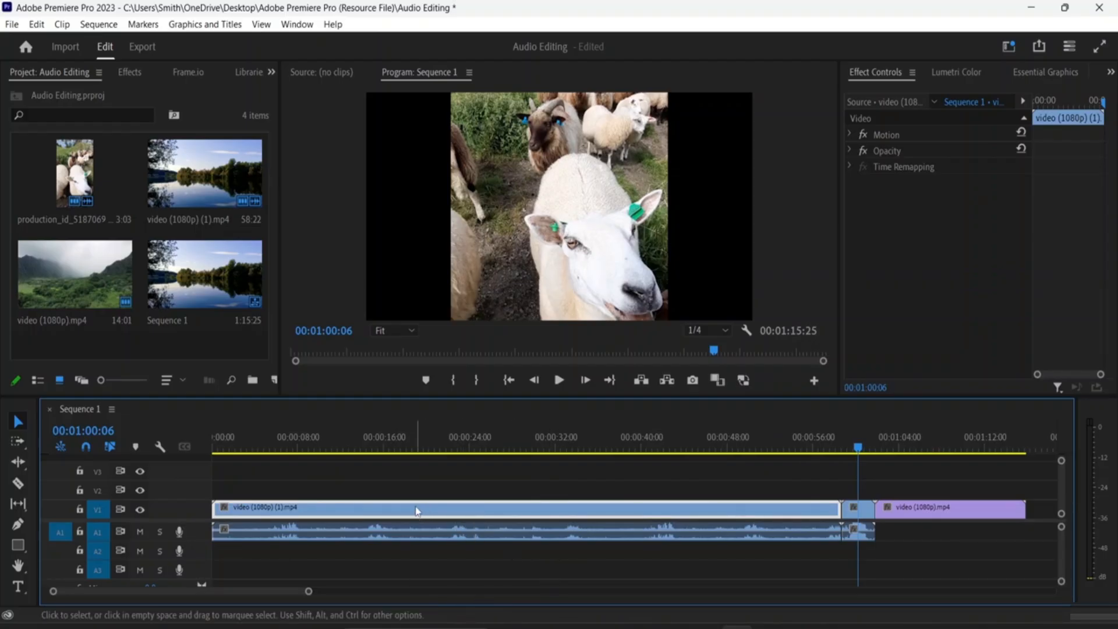
{"action": "left_click", "coordinate": [417, 565]}
{"action": "left_click", "coordinate": [381, 514]}
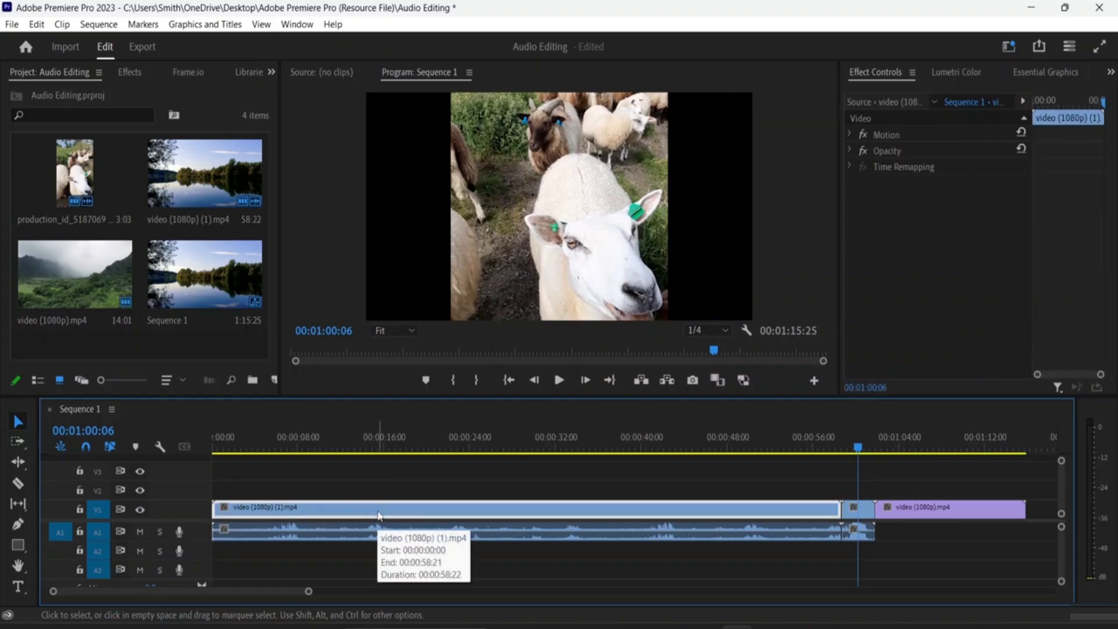
{"action": "left_click", "coordinate": [377, 533]}
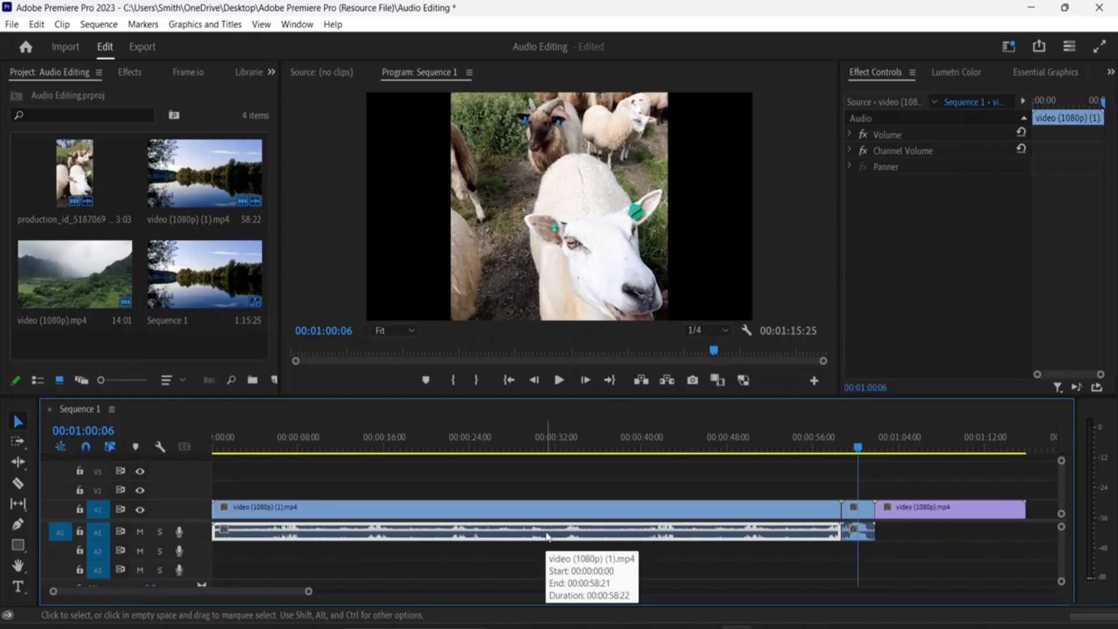
{"action": "key", "text": "Delete"}
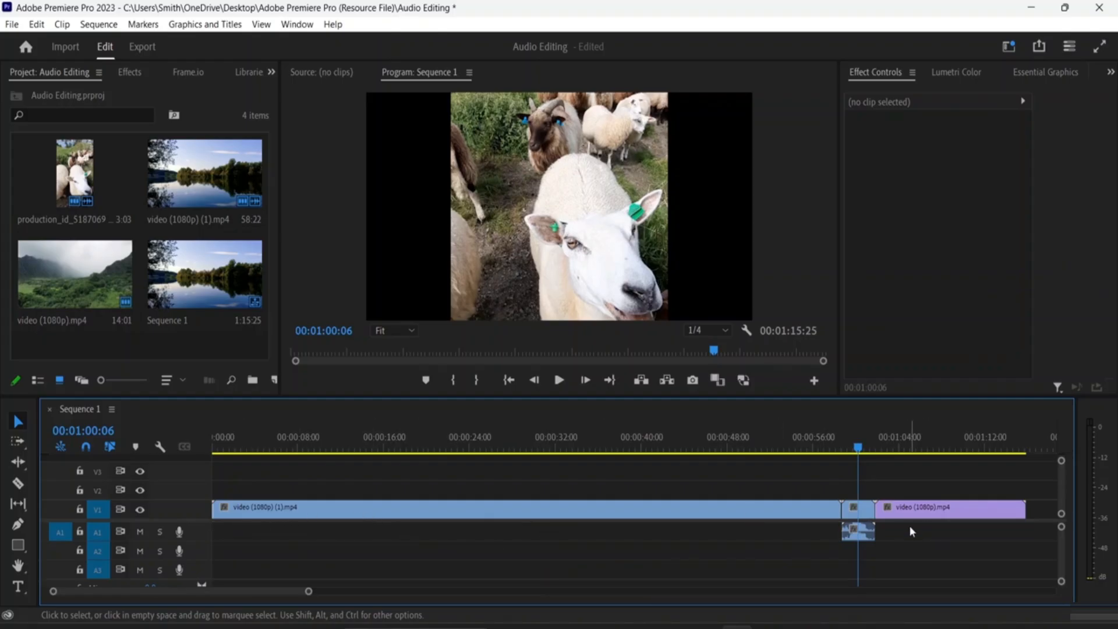
Step: Unlink the audio of the short sheep clip on the timeline and delete it from track A1
{"action": "left_click", "coordinate": [866, 535]}
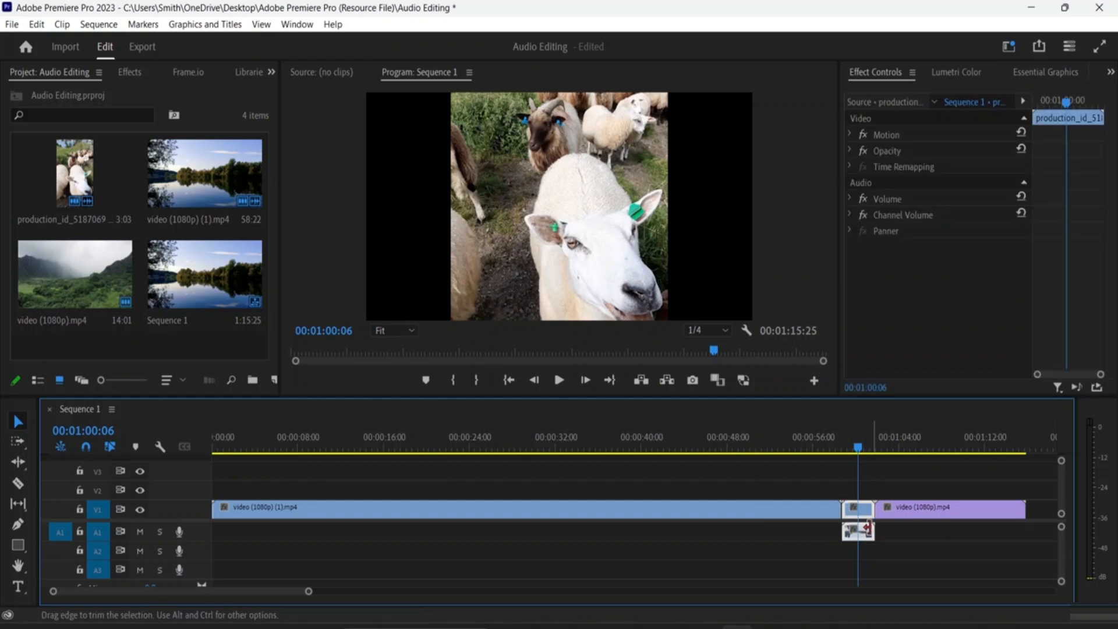
{"action": "right_click", "coordinate": [869, 535]}
{"action": "left_click", "coordinate": [941, 275]}
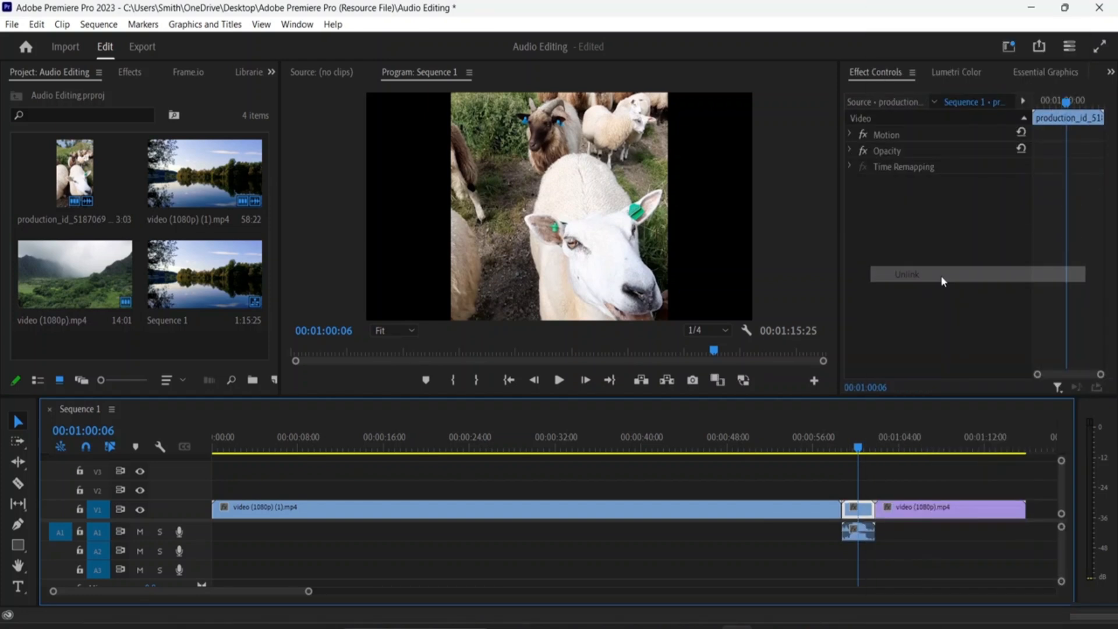
{"action": "left_click", "coordinate": [868, 531]}
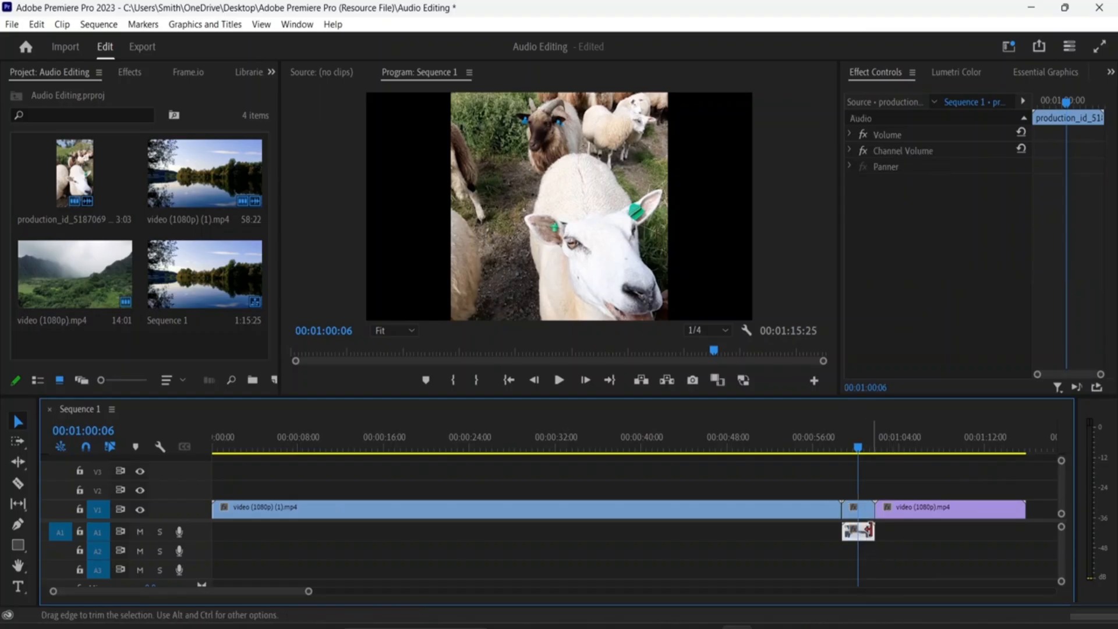
{"action": "key", "text": "Delete"}
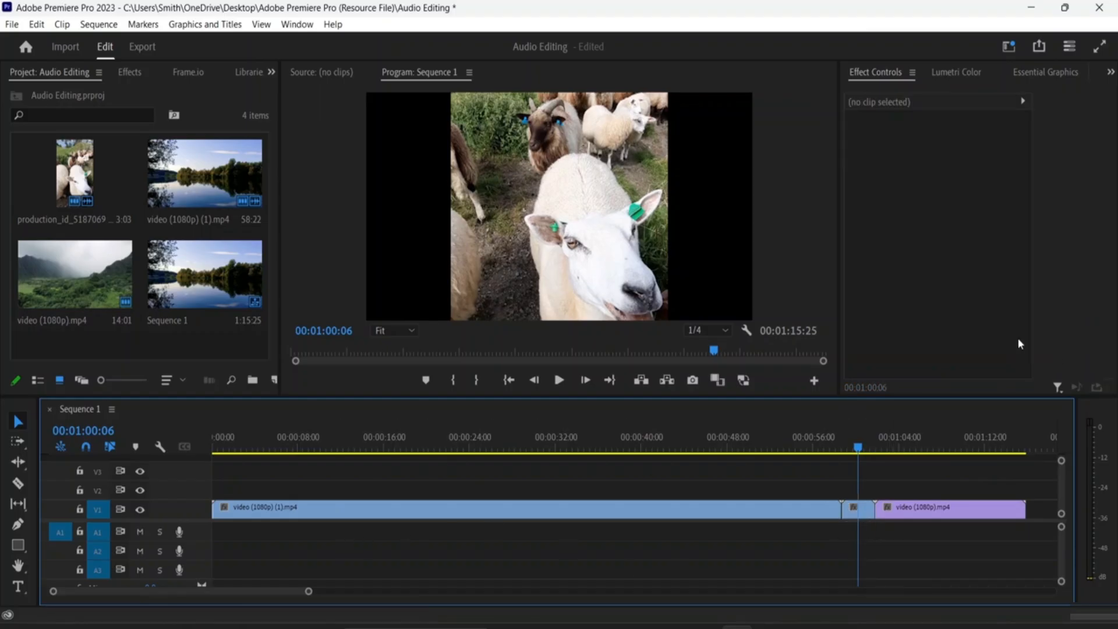
Step: Play the sequence from its start to check for remaining sound, and return the playhead to 00:00:00:00
{"action": "left_click_drag", "start_coordinate": [854, 449], "coordinate": [227, 524]}
{"action": "key", "text": "Home"}
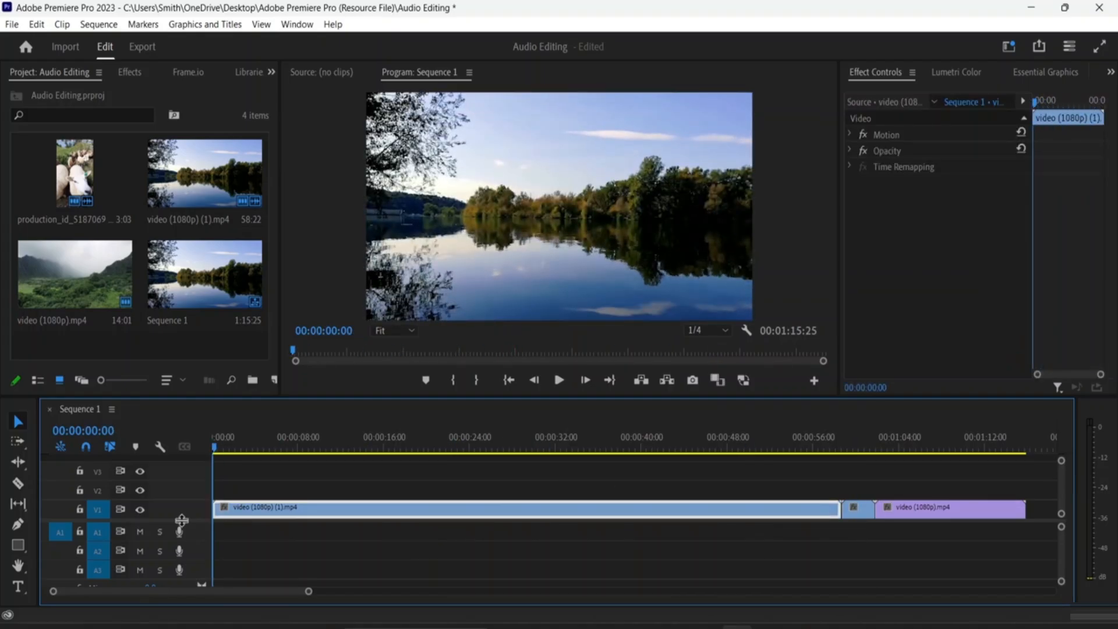
{"action": "key", "text": "space"}
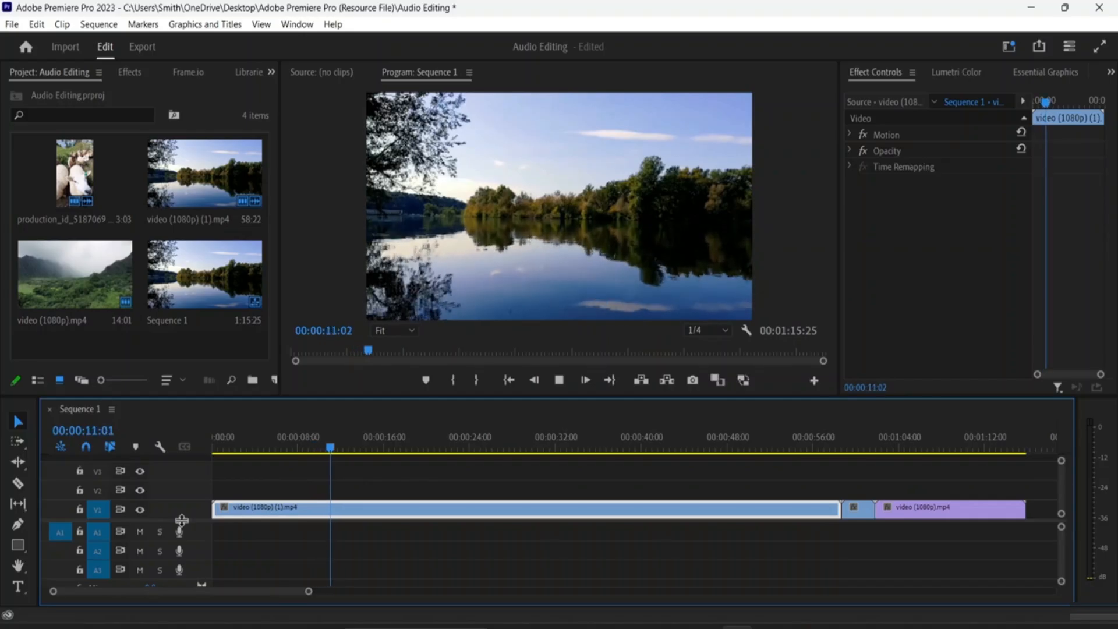
{"action": "key", "text": "space"}
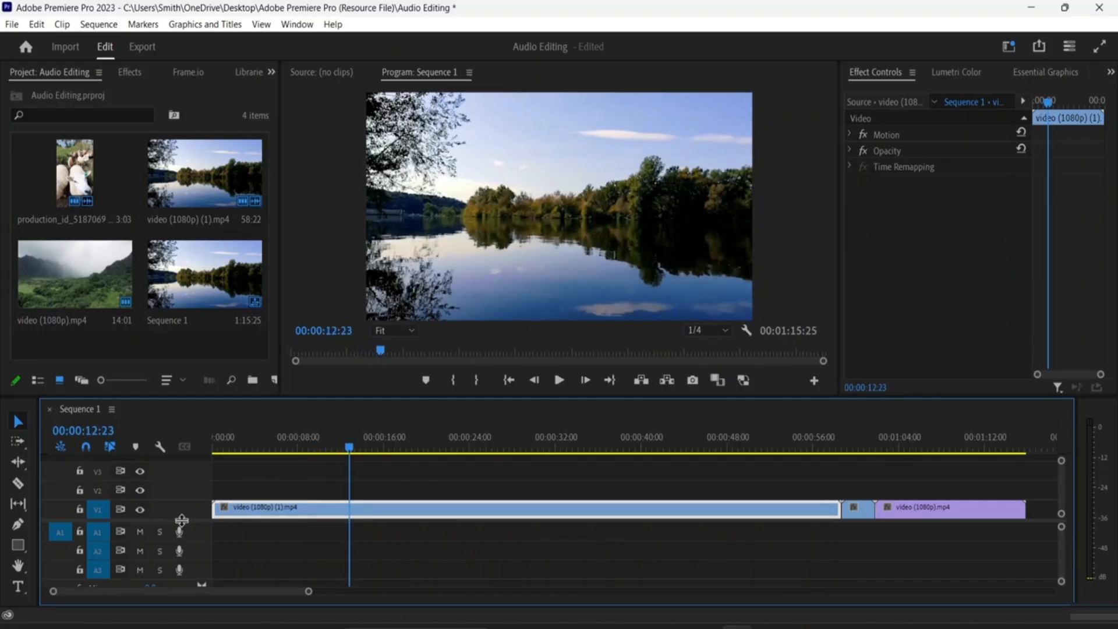
{"action": "left_click_drag", "start_coordinate": [349, 447], "coordinate": [183, 467]}
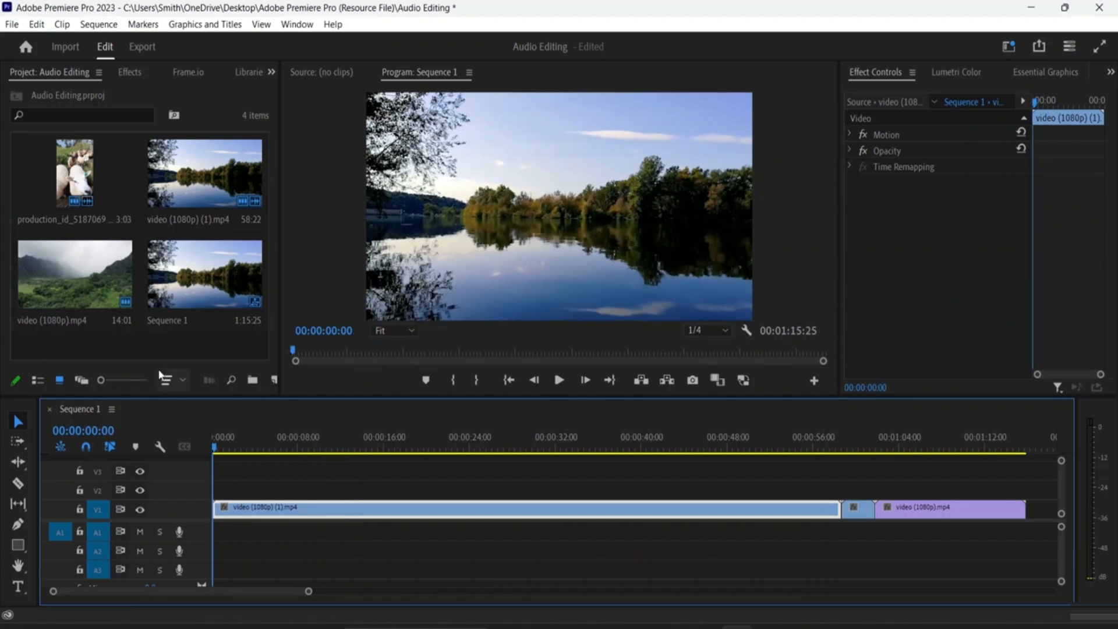
Step: Try to import the music files Adrián Berenguer - Forzisimo and Ardie Son - Prism into the project
{"action": "double_click", "coordinate": [135, 348]}
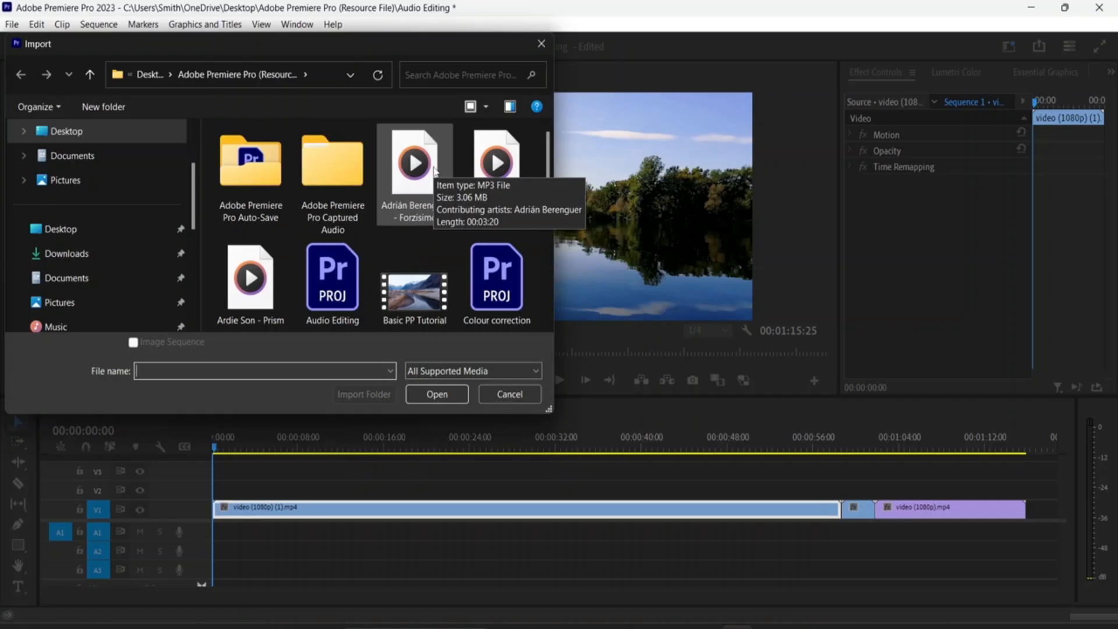
{"action": "left_click", "coordinate": [406, 180]}
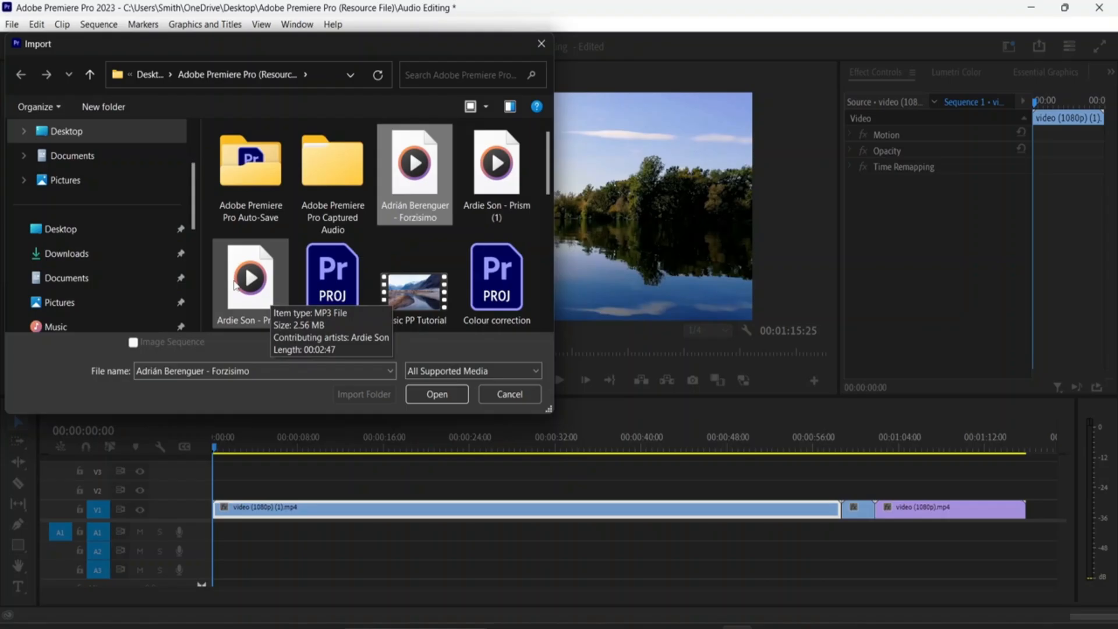
{"action": "left_click", "coordinate": [253, 278], "text": "ctrl"}
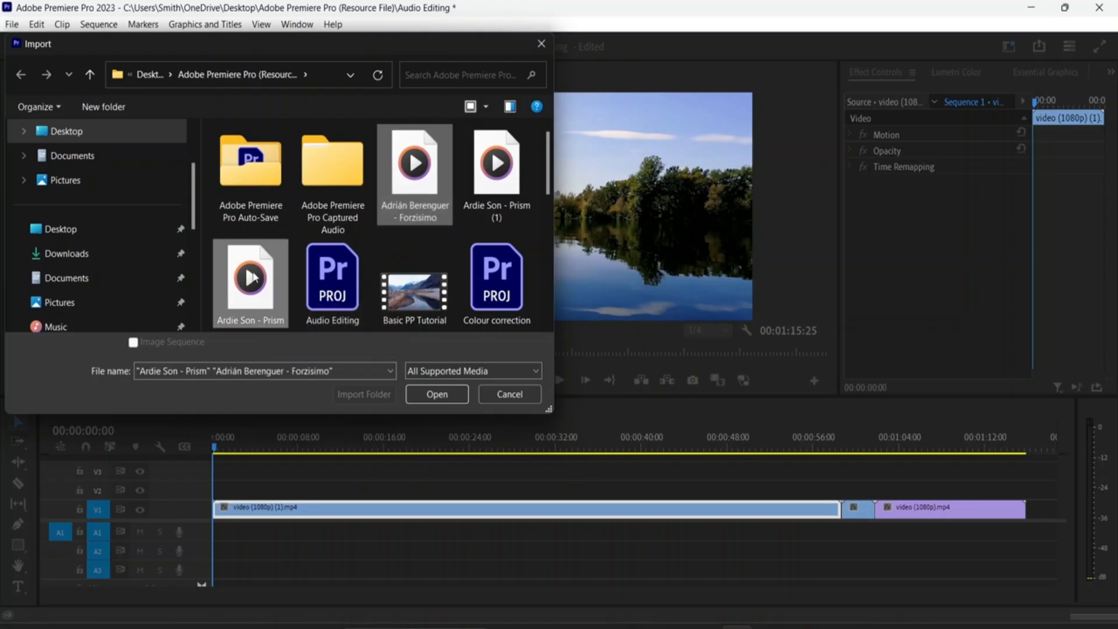
{"action": "left_click", "coordinate": [441, 399]}
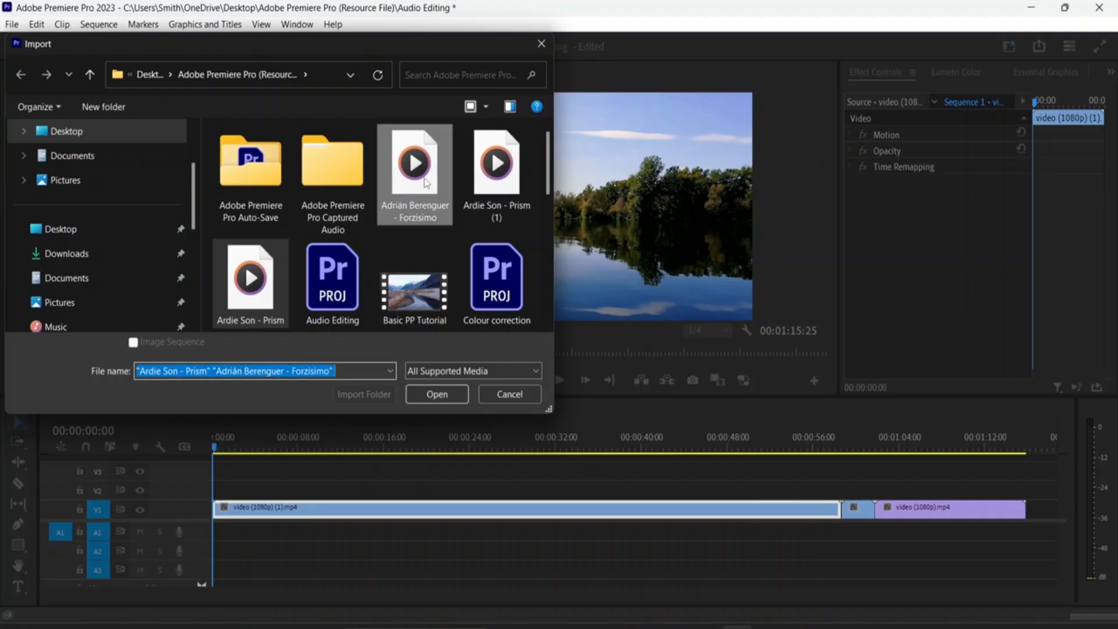
Step: Reselect Adrián Berenguer - Forzisimo and Ardie Son - Prism and try to import them again
{"action": "left_click", "coordinate": [442, 240]}
{"action": "left_click", "coordinate": [405, 201], "text": "ctrl"}
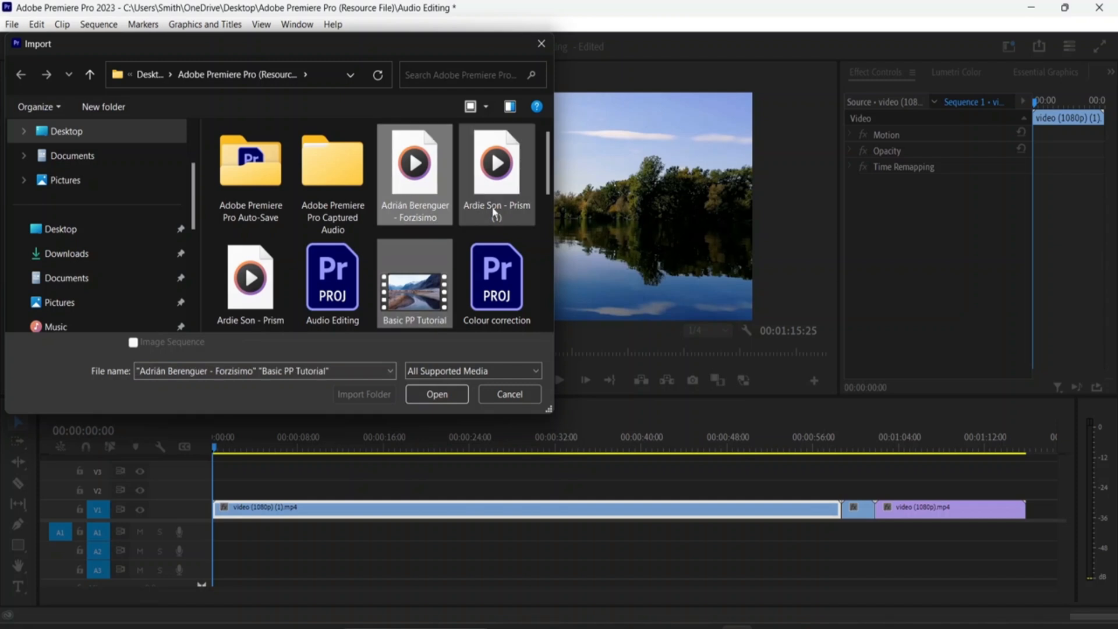
{"action": "scroll", "coordinate": [431, 254], "scroll_direction": "down", "scroll_amount": 1, "text": "ctrl"}
{"action": "scroll", "coordinate": [418, 317], "scroll_direction": "down", "scroll_amount": 3}
{"action": "scroll", "coordinate": [407, 265], "scroll_direction": "up", "scroll_amount": 3}
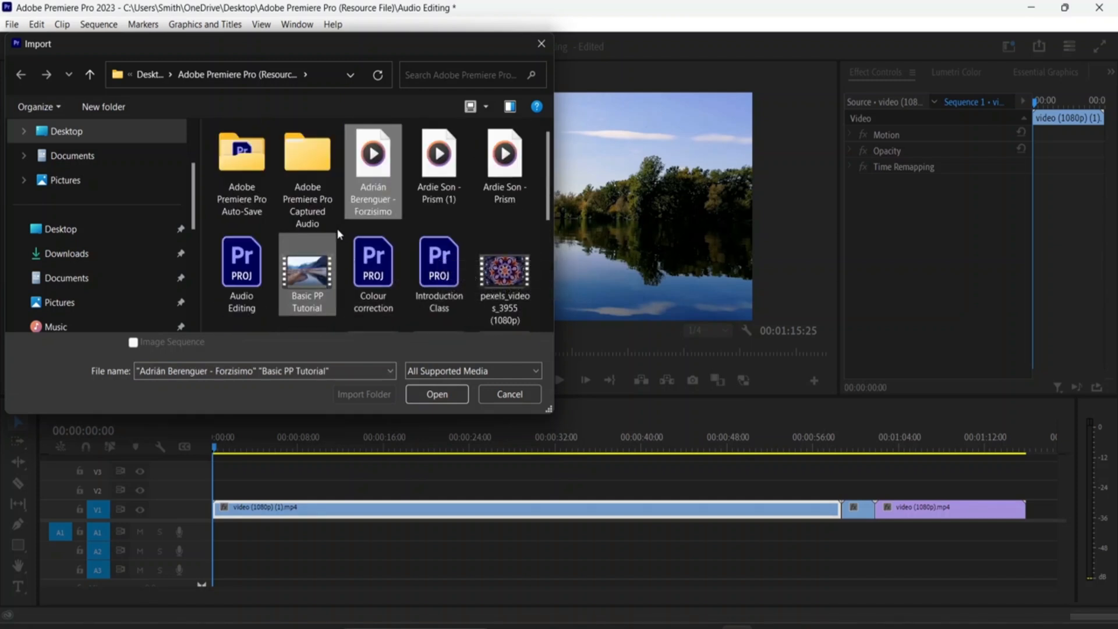
{"action": "left_click", "coordinate": [325, 237]}
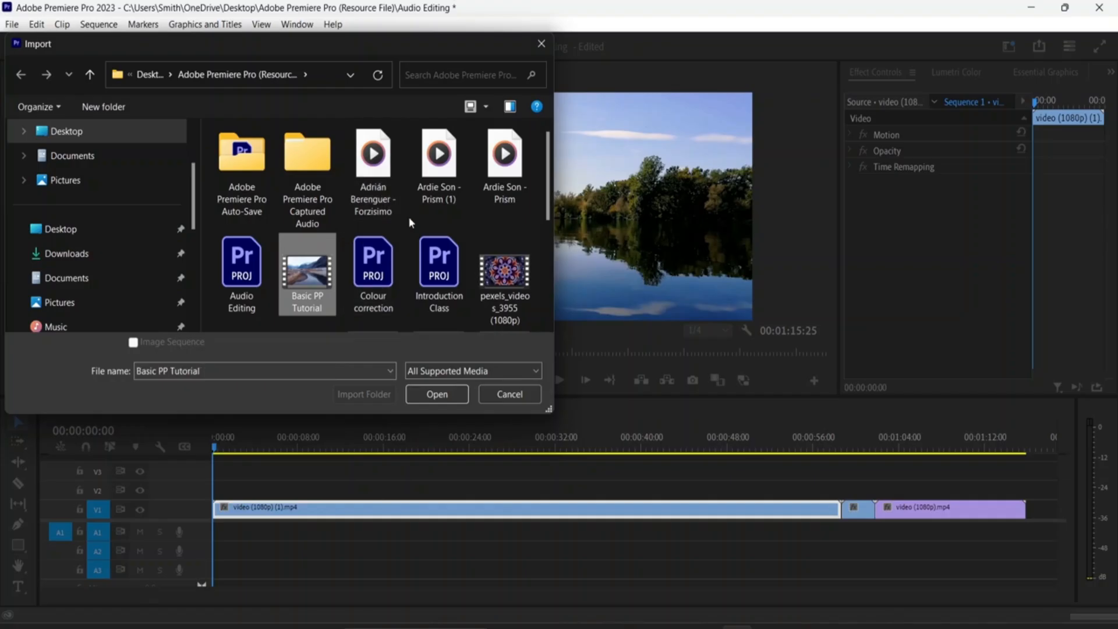
{"action": "left_click", "coordinate": [376, 192]}
{"action": "scroll", "coordinate": [491, 185], "scroll_direction": "down", "scroll_amount": 3}
{"action": "scroll", "coordinate": [501, 190], "scroll_direction": "up", "scroll_amount": 3}
{"action": "left_click", "coordinate": [513, 191], "text": "ctrl"}
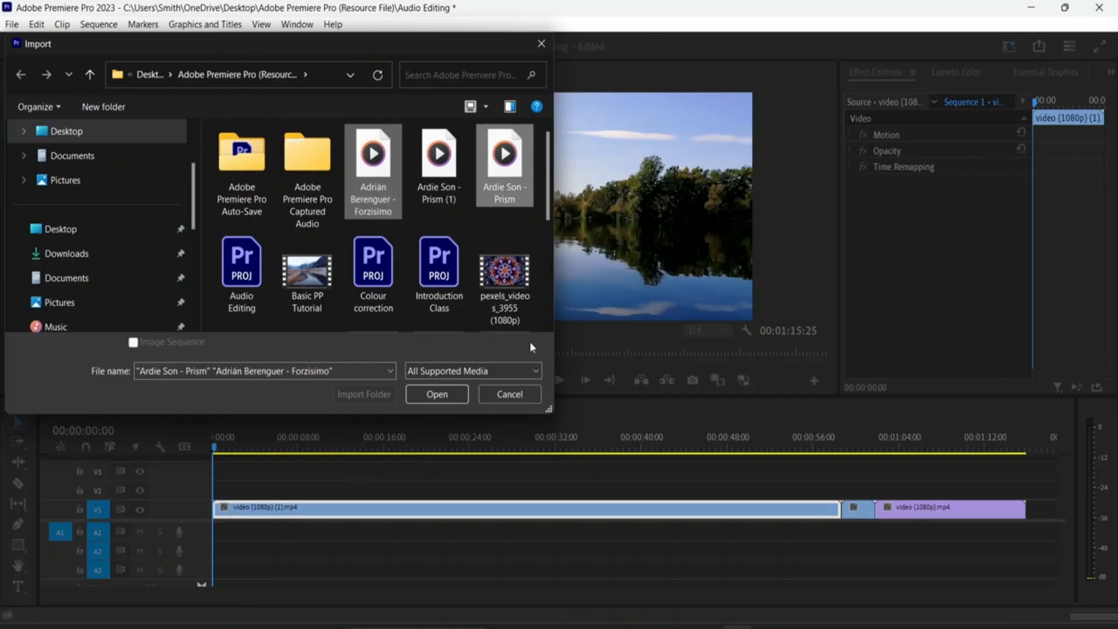
{"action": "left_click", "coordinate": [438, 395]}
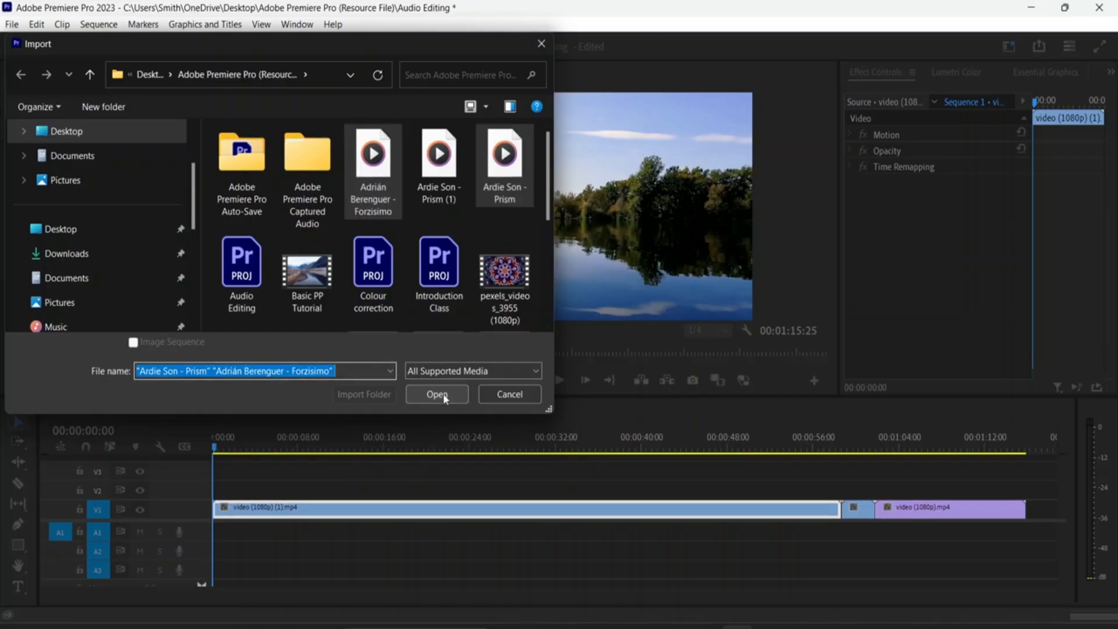
Step: Try to import Adrián Berenguer - Forzisimo together with Ardie Son - Prism (1) instead
{"action": "left_click", "coordinate": [494, 220]}
{"action": "left_click", "coordinate": [373, 188]}
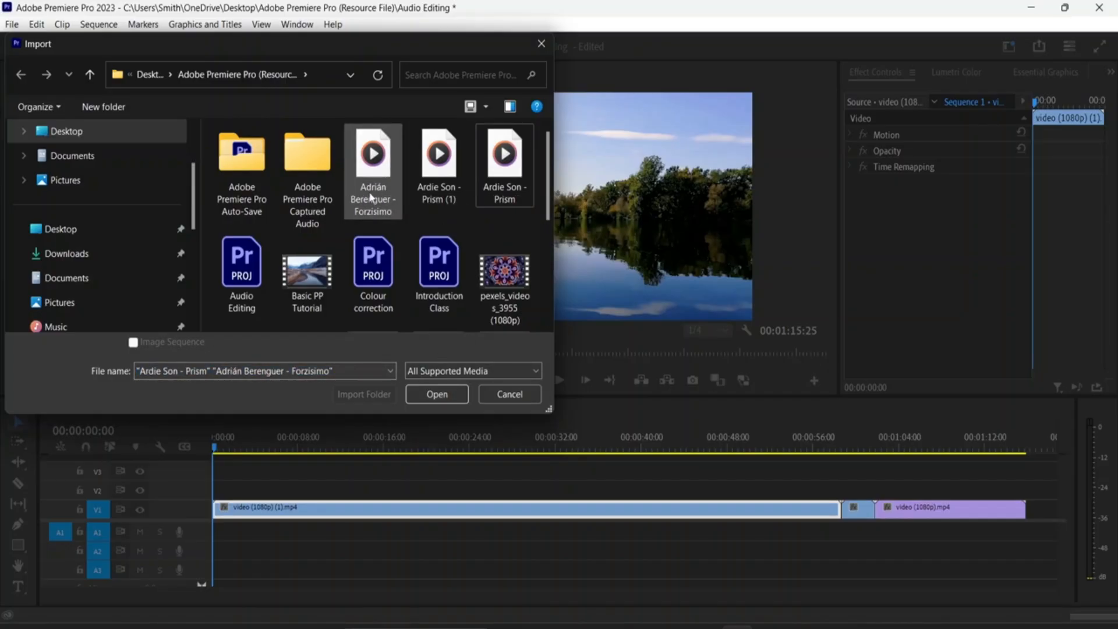
{"action": "left_click", "coordinate": [438, 190], "text": "ctrl"}
{"action": "left_click", "coordinate": [449, 395]}
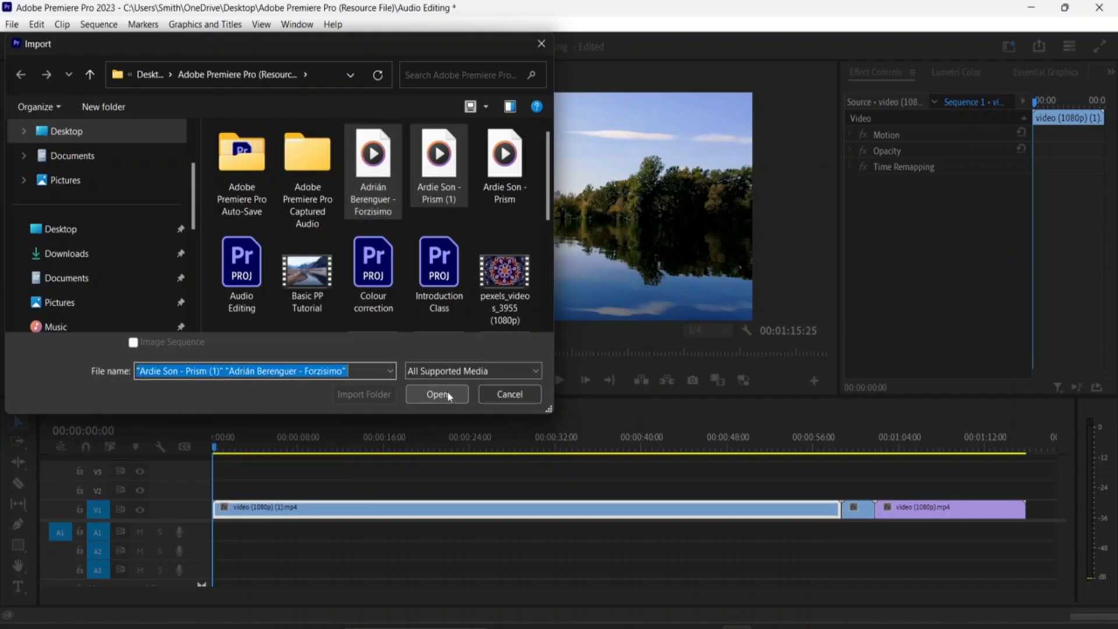
Step: Try to import only Adrián Berenguer - Forzisimo, and close the file import dialog
{"action": "left_click", "coordinate": [365, 221]}
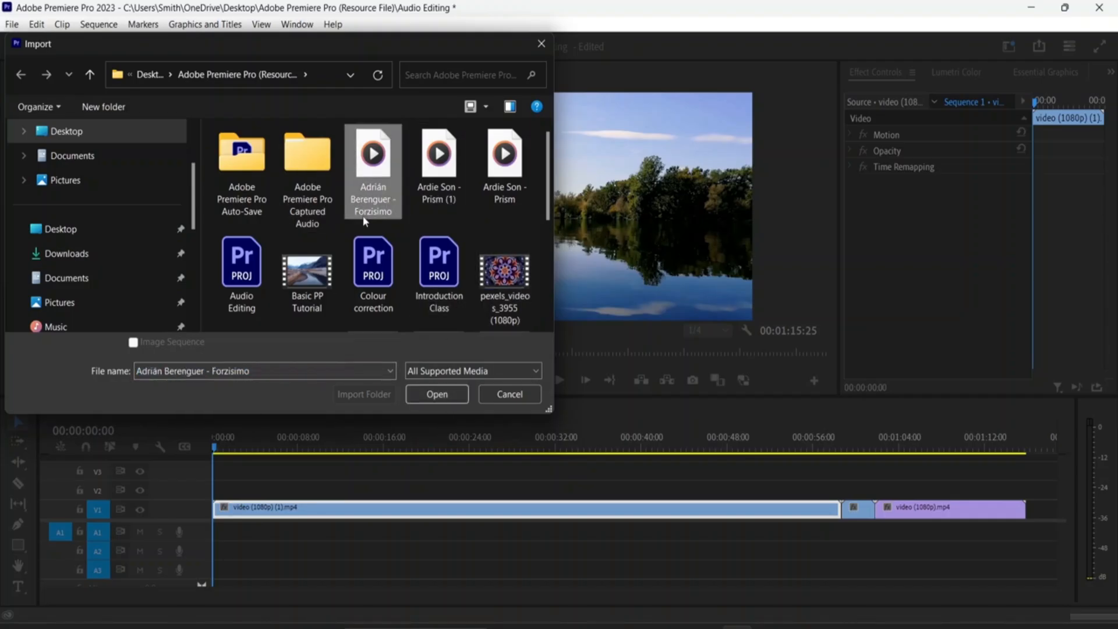
{"action": "left_click", "coordinate": [442, 393]}
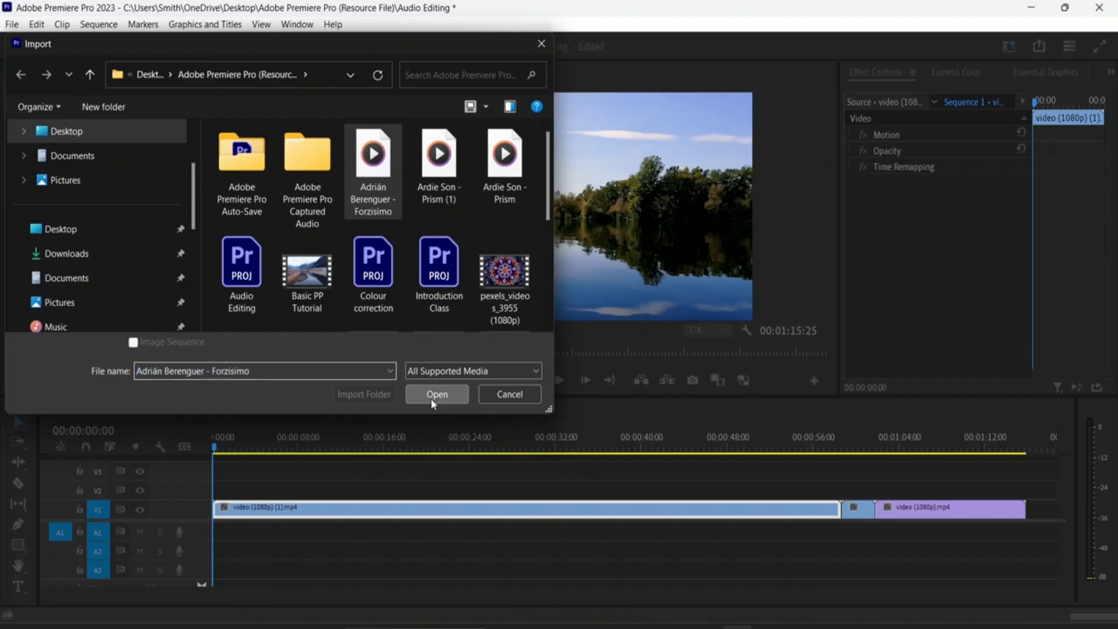
{"action": "left_click", "coordinate": [541, 43]}
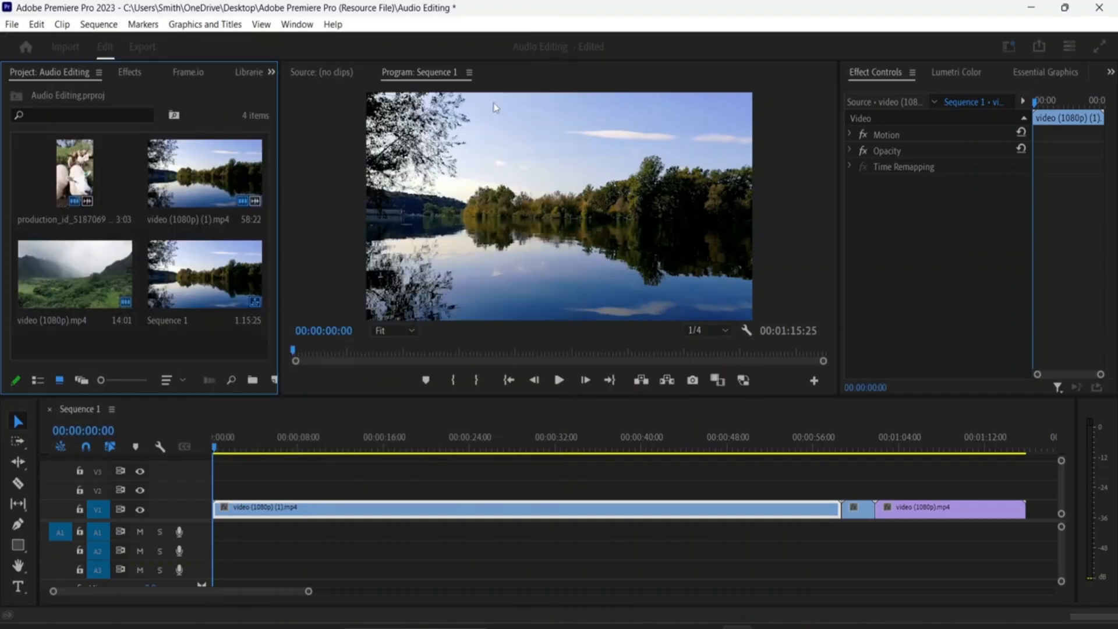
Step: Import the music file Roman P - Miracle into the project
{"action": "key", "text": "ctrl+i"}
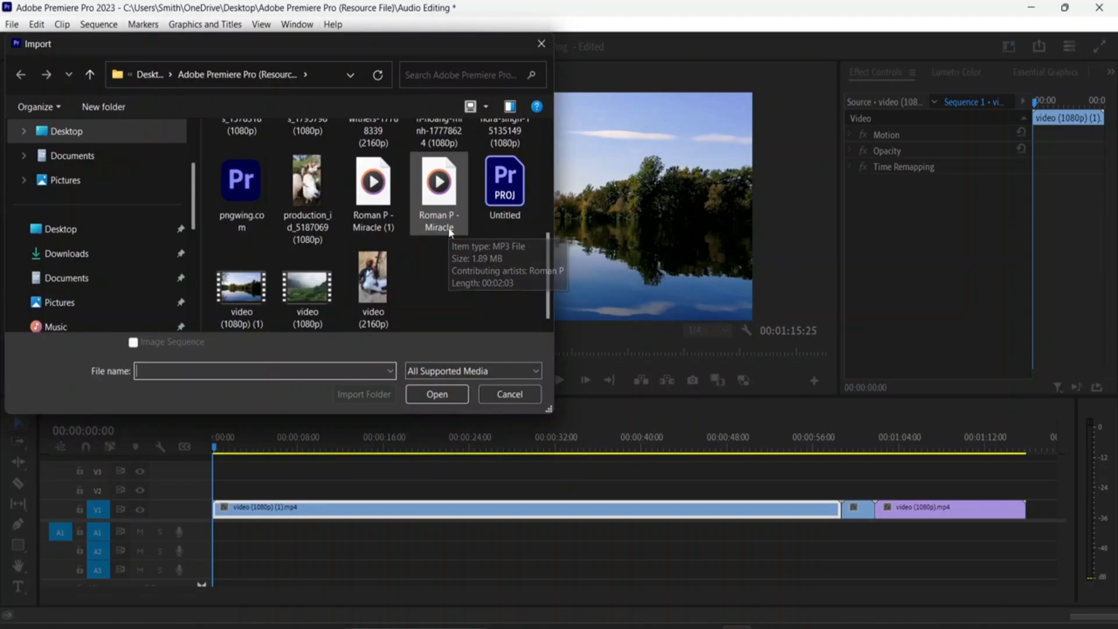
{"action": "left_click", "coordinate": [446, 229]}
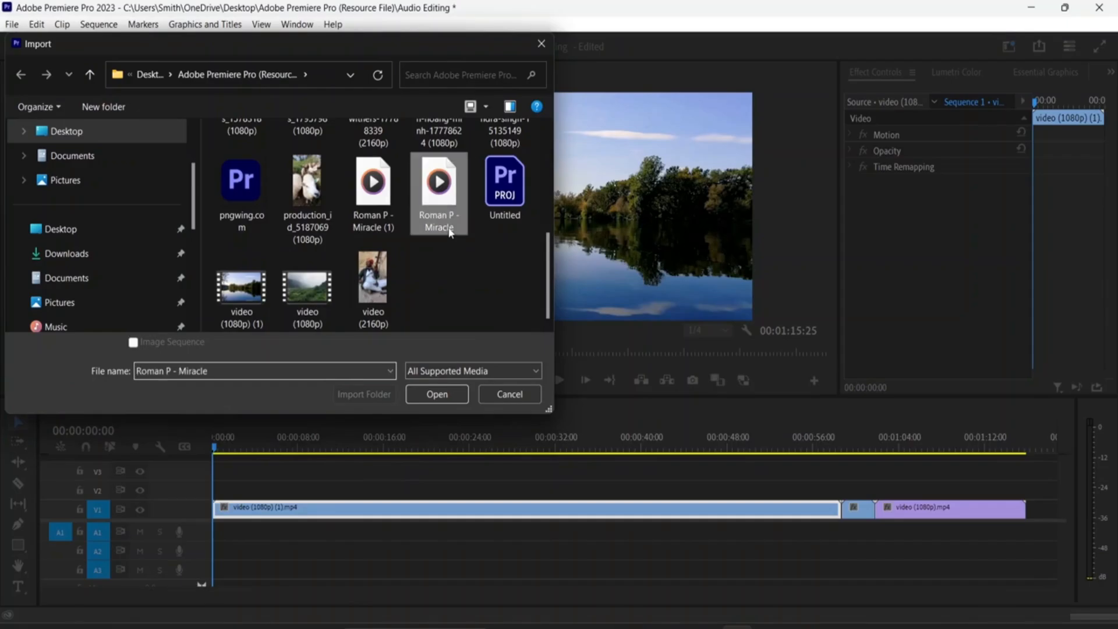
{"action": "left_click", "coordinate": [445, 393]}
{"action": "left_click", "coordinate": [291, 311]}
Step: Place Adrián Berenguer - Forzisimo at the start of audio track A1 and trim its end back to about 00:00:32:25
{"action": "left_click", "coordinate": [72, 293]}
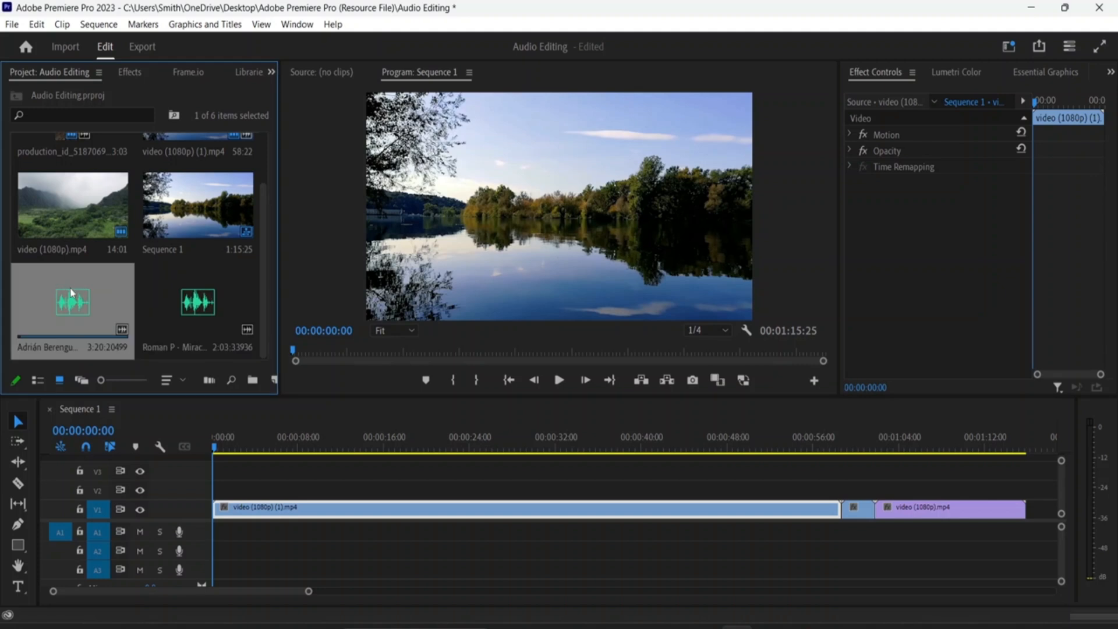
{"action": "scroll", "coordinate": [209, 297], "scroll_direction": "up", "scroll_amount": 1}
{"action": "scroll", "coordinate": [215, 298], "scroll_direction": "down", "scroll_amount": 1}
{"action": "left_click_drag", "start_coordinate": [64, 291], "coordinate": [217, 534]}
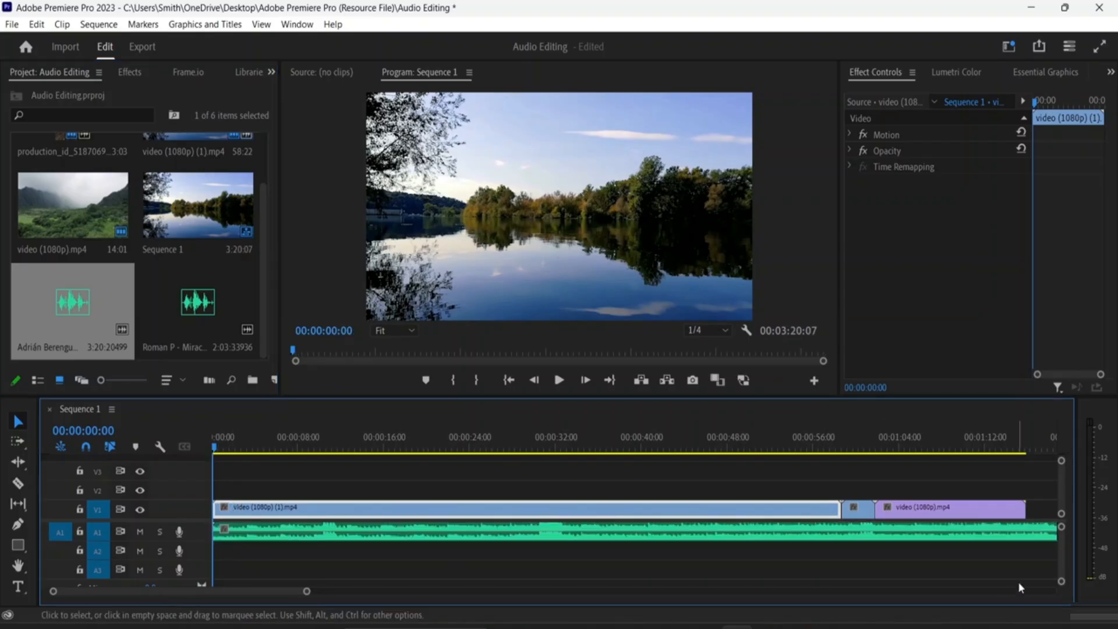
{"action": "key", "text": "minus"}
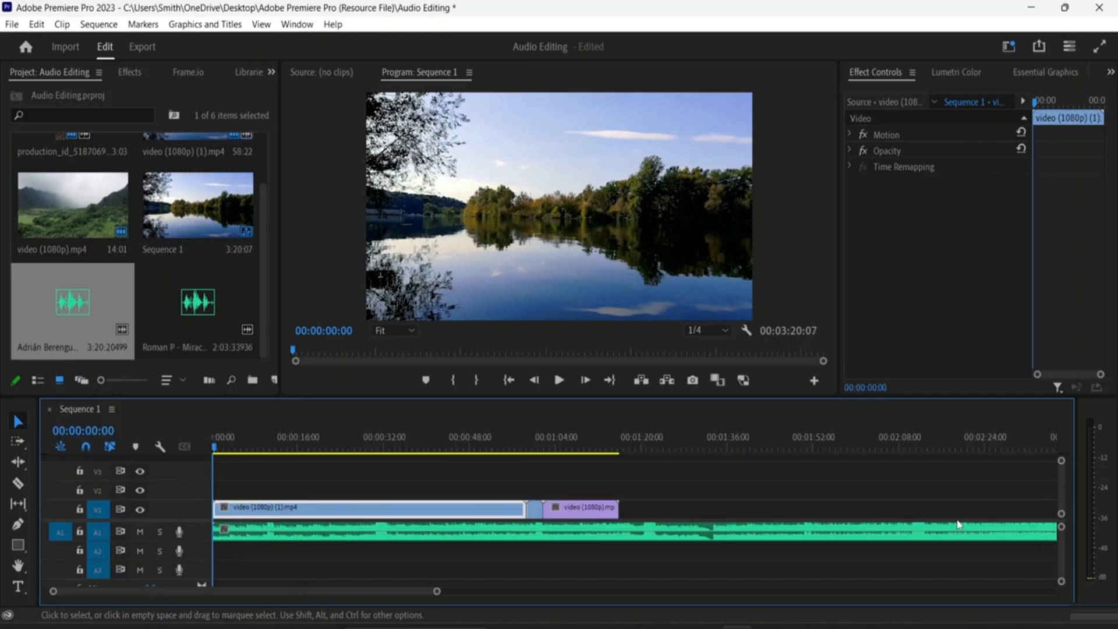
{"action": "key", "text": "minus"}
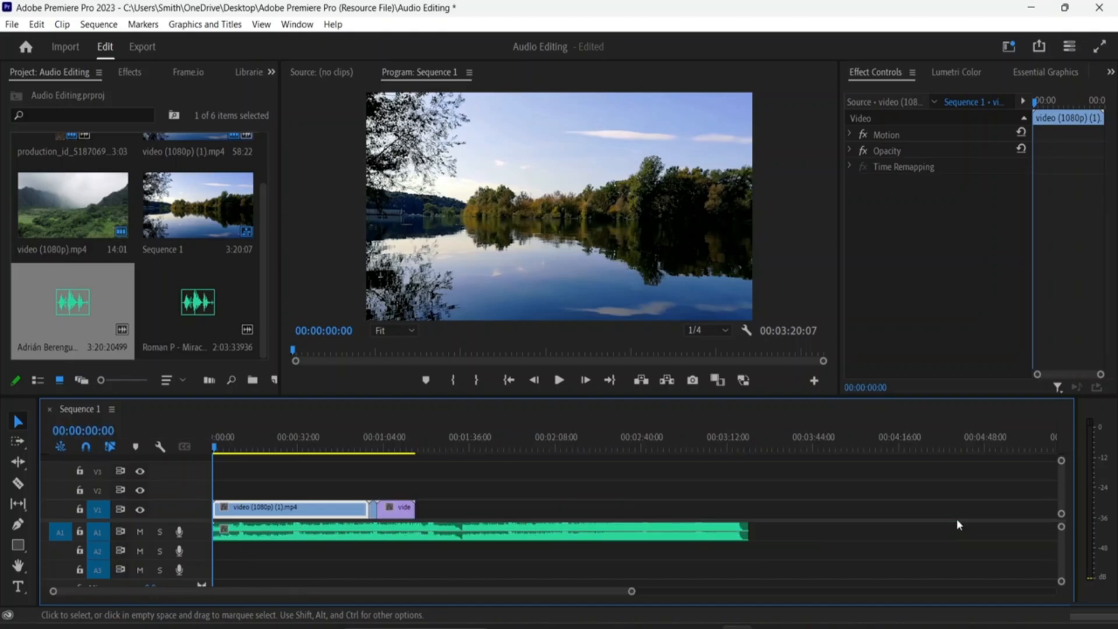
{"action": "left_click_drag", "start_coordinate": [745, 531], "coordinate": [299, 530]}
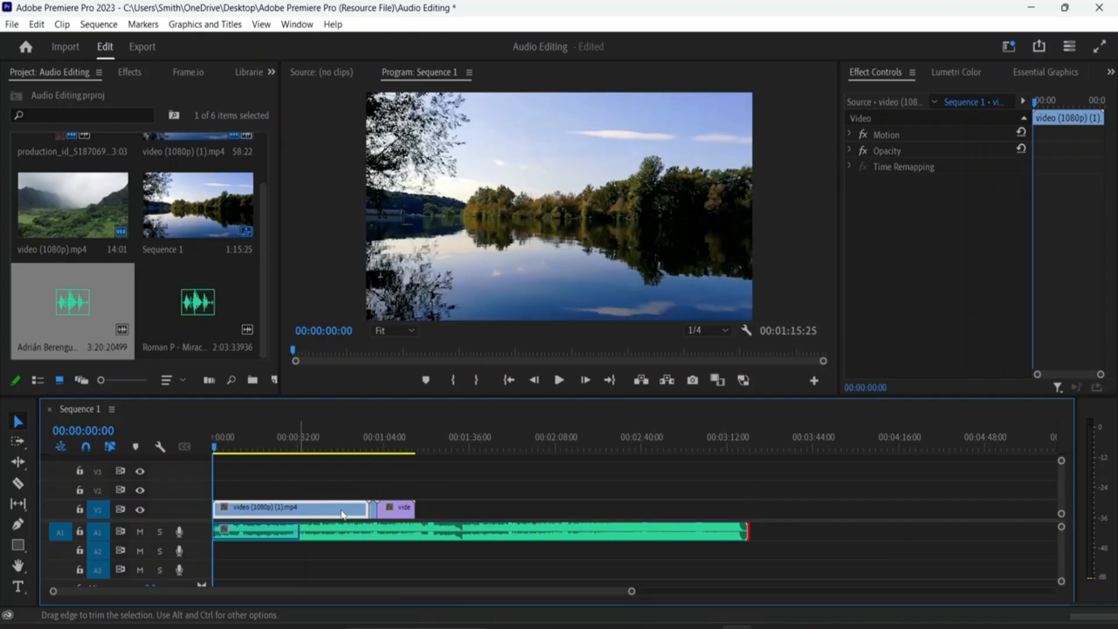
Step: Place Roman P - Miracle directly after the first music clip on A1 and trim its end to match the last video clip
{"action": "left_click", "coordinate": [198, 304]}
{"action": "left_click_drag", "start_coordinate": [222, 283], "coordinate": [480, 547]}
{"action": "left_click_drag", "start_coordinate": [630, 533], "coordinate": [413, 535]}
{"action": "left_click", "coordinate": [564, 490]}
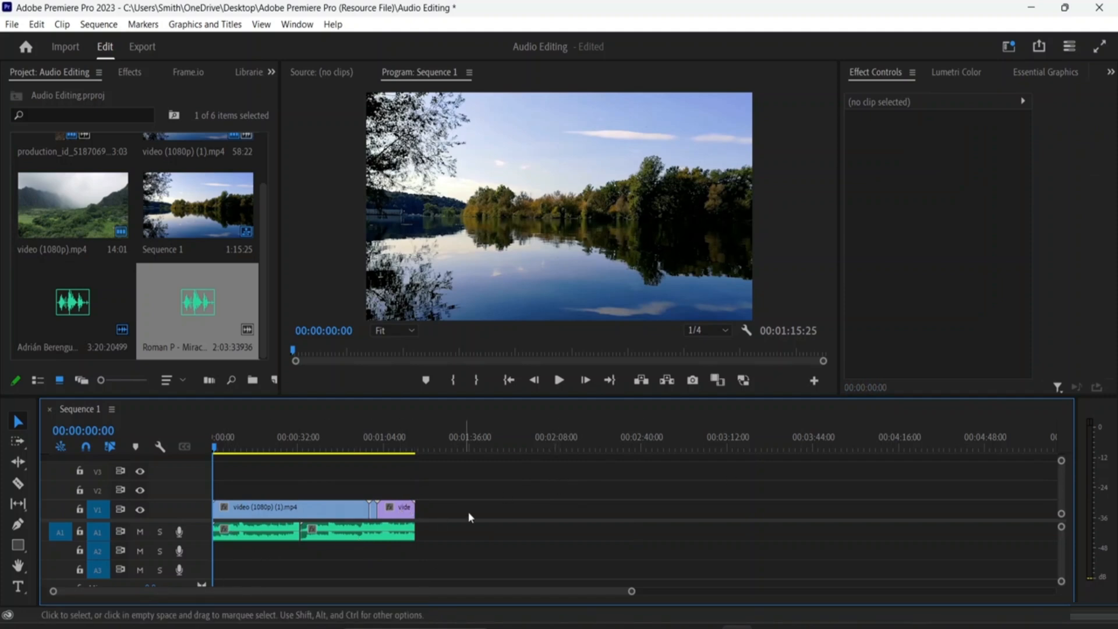
{"action": "key", "text": "backslash"}
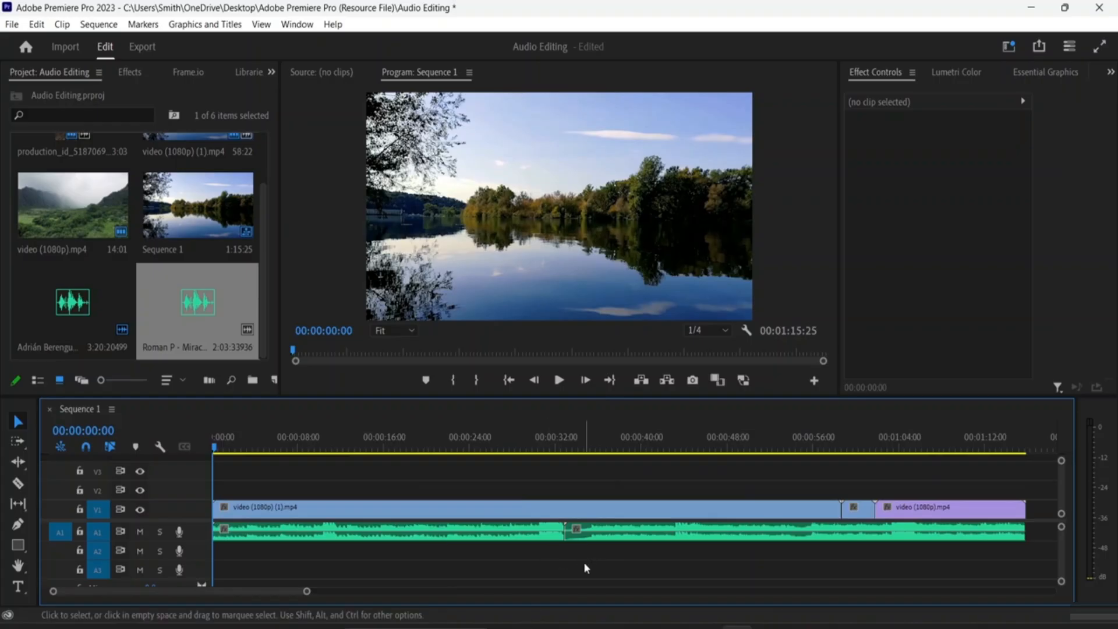
Step: Group all the video and music clips in Sequence 1
{"action": "left_click", "coordinate": [518, 531]}
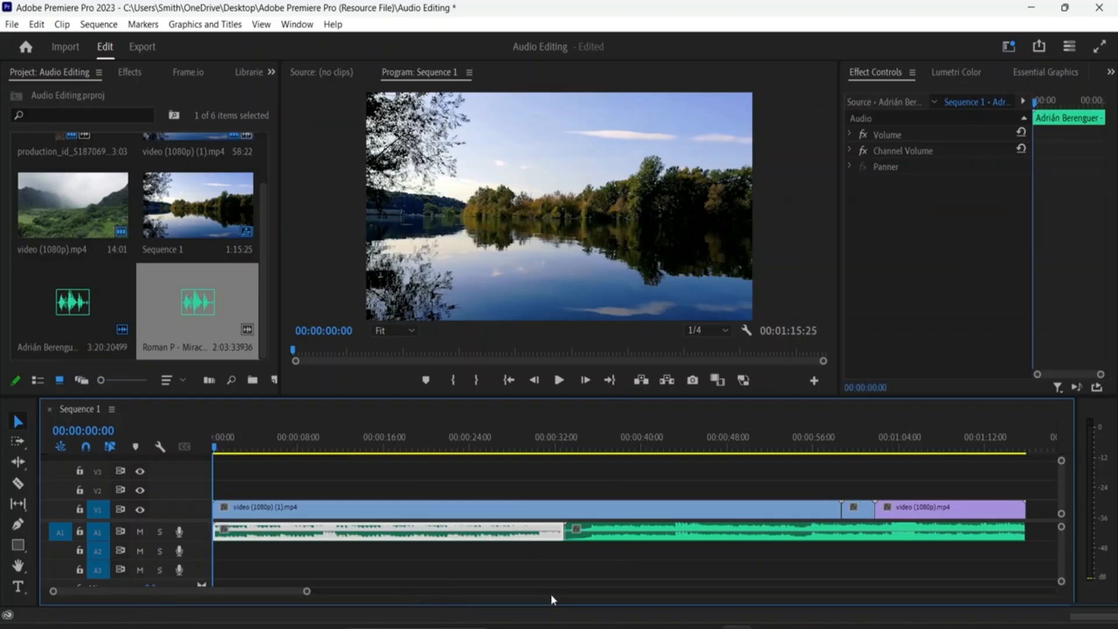
{"action": "left_click", "coordinate": [579, 543]}
{"action": "left_click", "coordinate": [538, 537]}
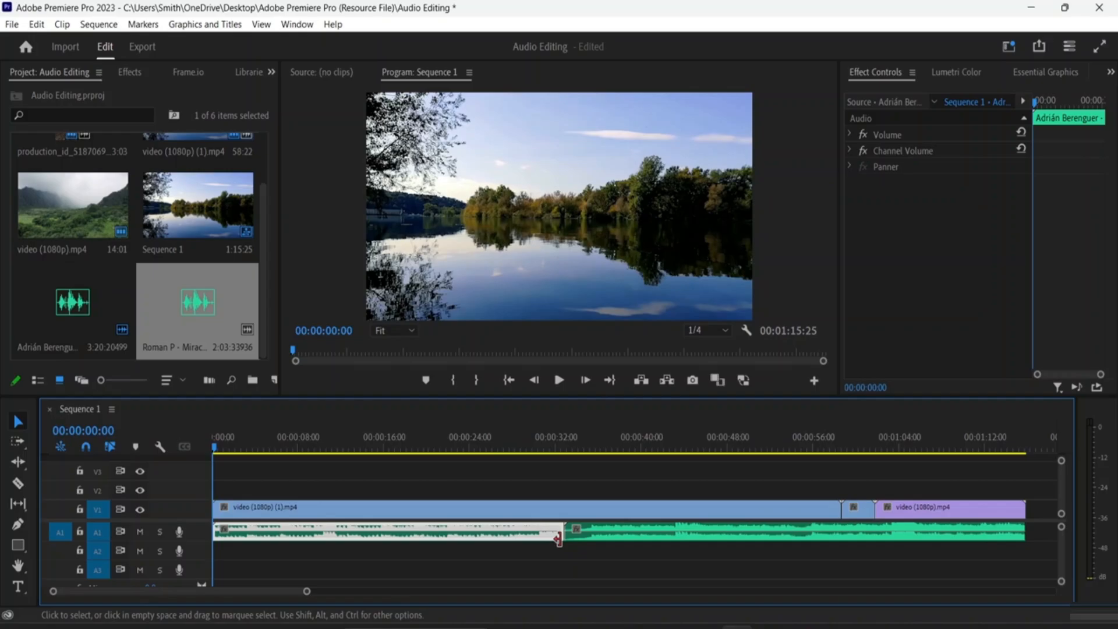
{"action": "left_click", "coordinate": [621, 535]}
{"action": "left_click", "coordinate": [821, 577]}
{"action": "left_click_drag", "start_coordinate": [997, 573], "coordinate": [236, 472]}
{"action": "right_click", "coordinate": [512, 533]}
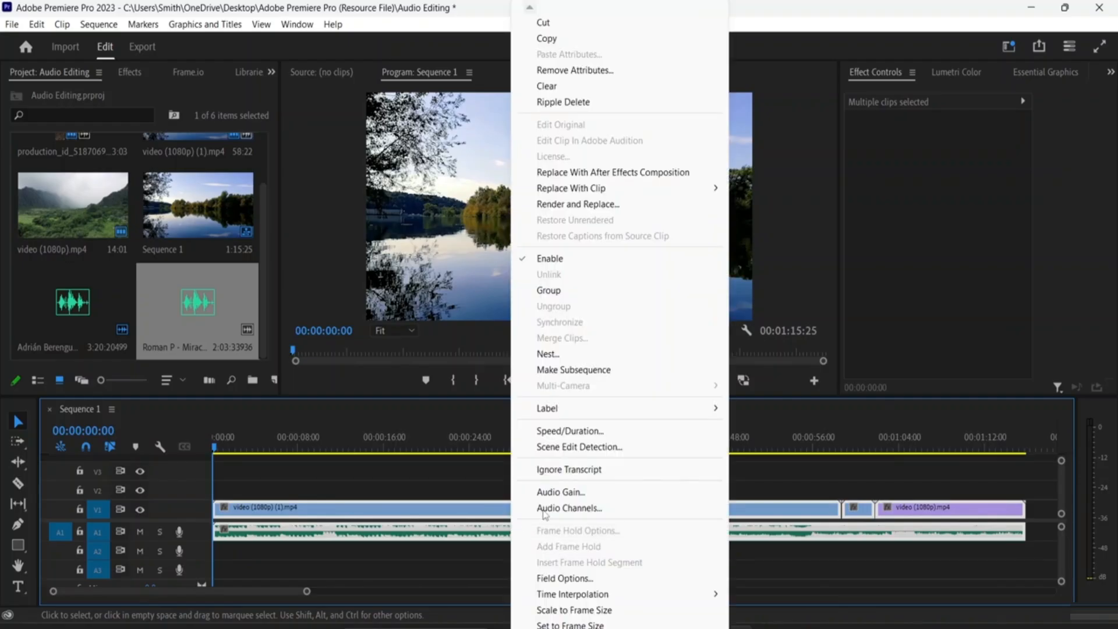
{"action": "left_click", "coordinate": [593, 295]}
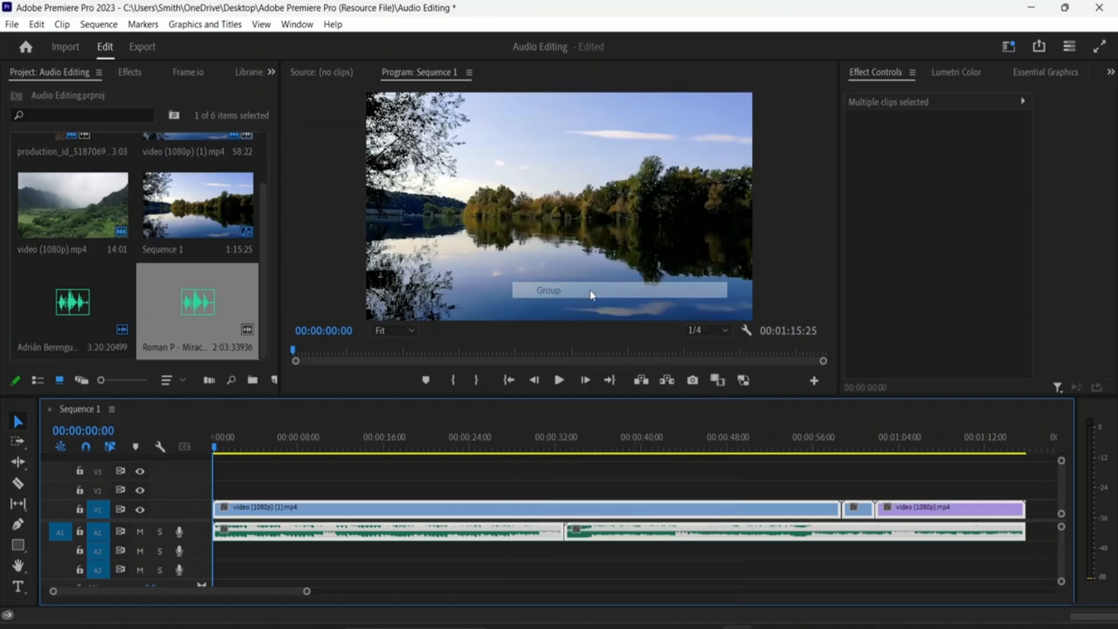
Step: Try moving the grouped clips along the timeline as one unit and check their available grouping options
{"action": "left_click_drag", "start_coordinate": [533, 531], "coordinate": [609, 527]}
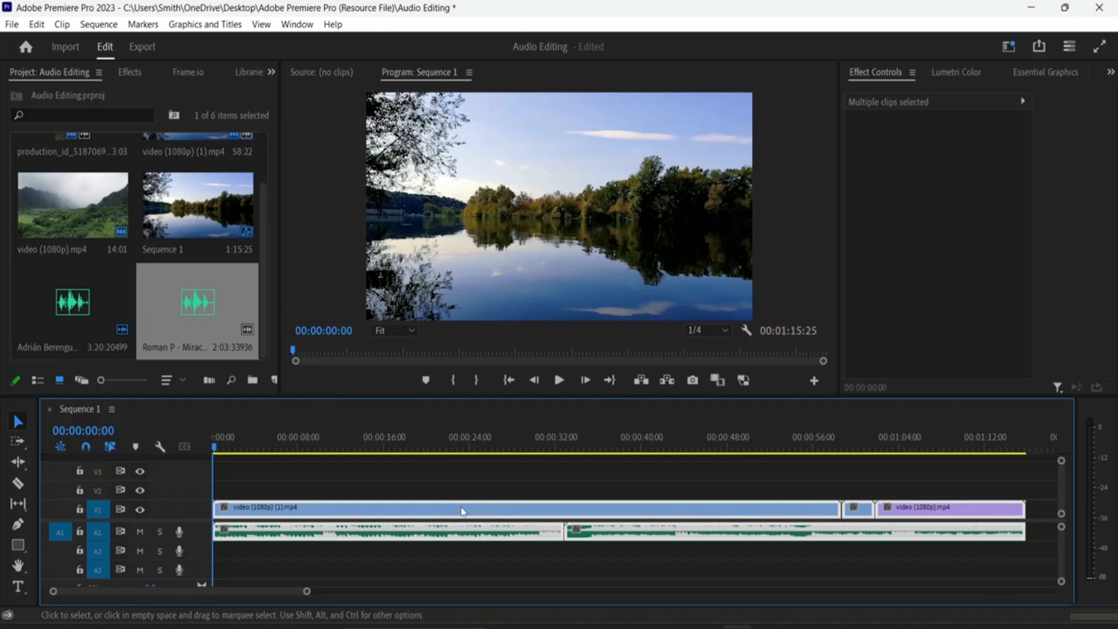
{"action": "right_click", "coordinate": [458, 529]}
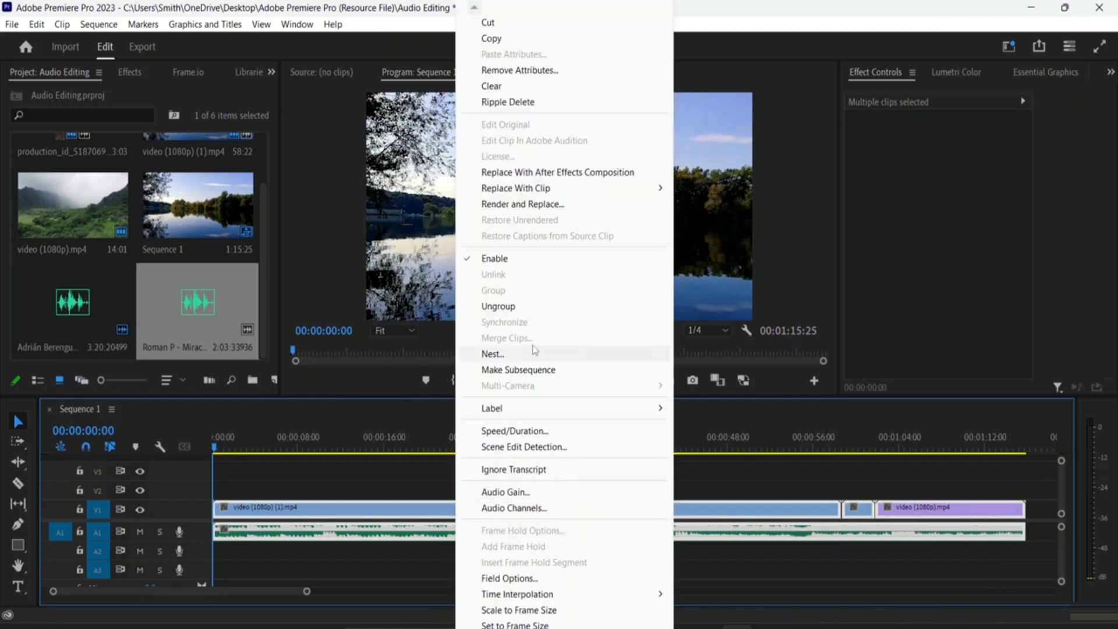
{"action": "key", "text": "Escape"}
{"action": "scroll", "coordinate": [622, 562], "scroll_direction": "down", "scroll_amount": 5}
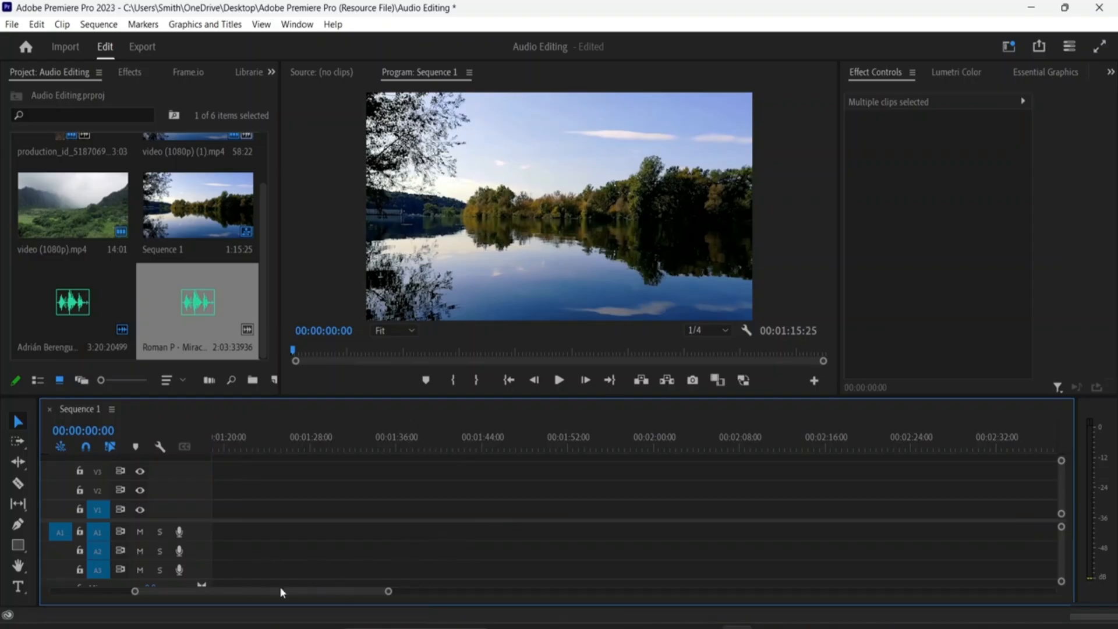
{"action": "left_click_drag", "start_coordinate": [276, 516], "coordinate": [352, 528]}
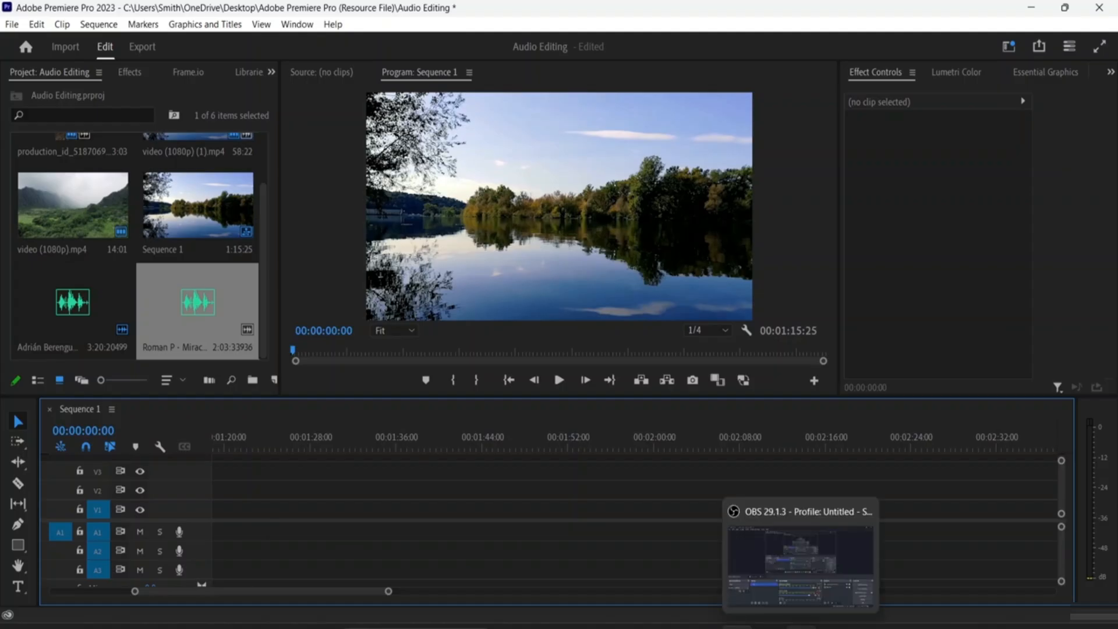
{"action": "key", "text": "backslash"}
{"action": "key", "text": "equal"}
{"action": "key", "text": "equal"}
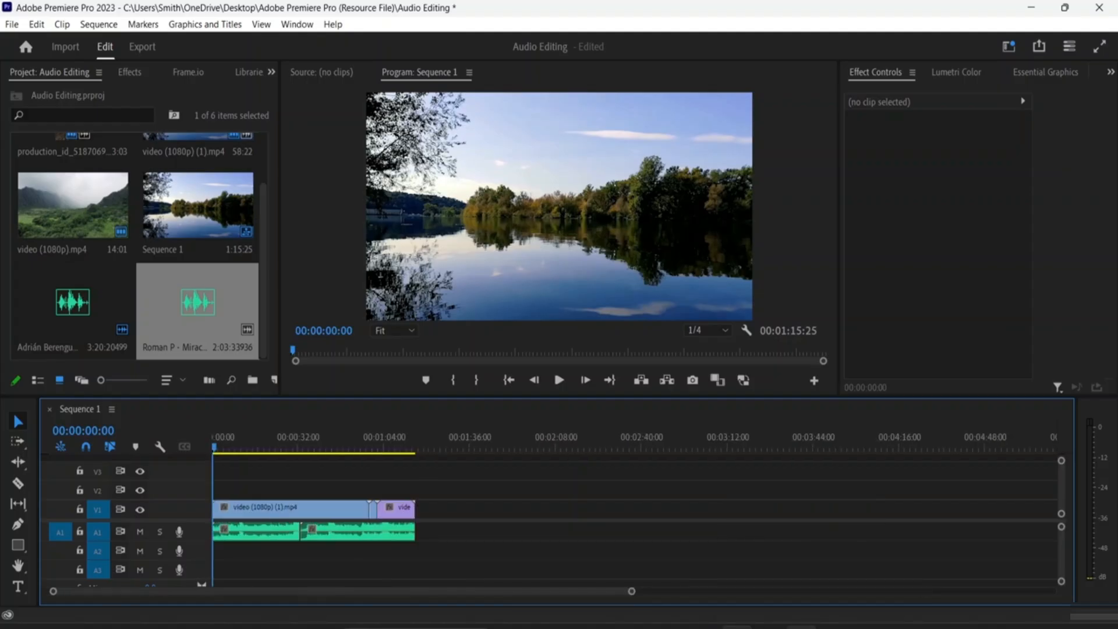
{"action": "key", "text": "equal"}
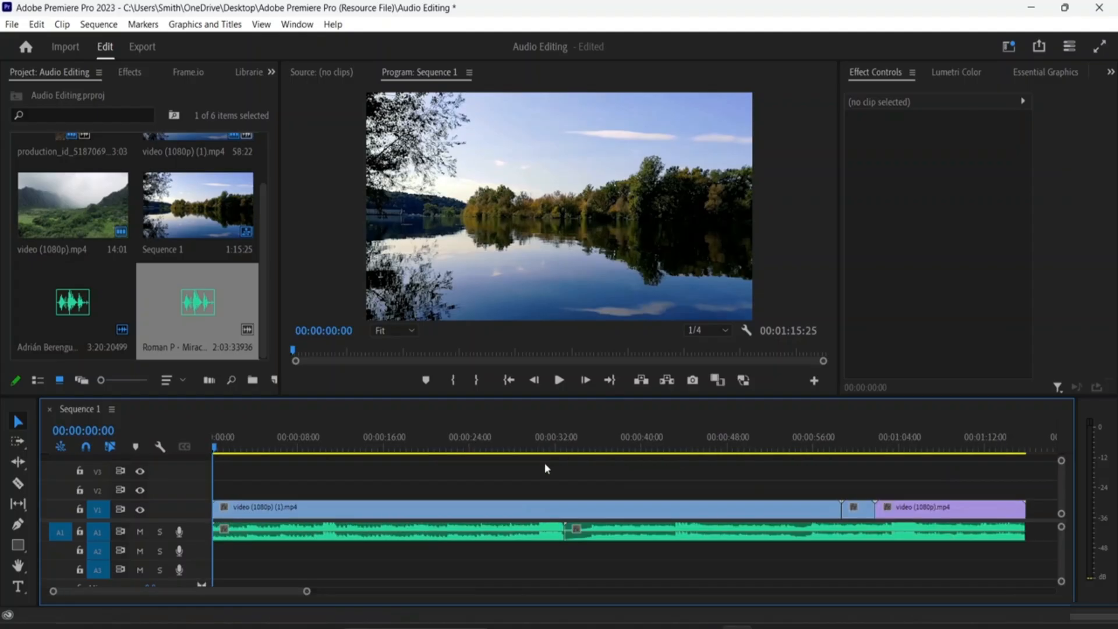
Step: Select the grouped video and music clips and ungroup them
{"action": "left_click", "coordinate": [474, 541]}
{"action": "left_click", "coordinate": [684, 567]}
{"action": "left_click", "coordinate": [516, 505]}
{"action": "right_click", "coordinate": [545, 520]}
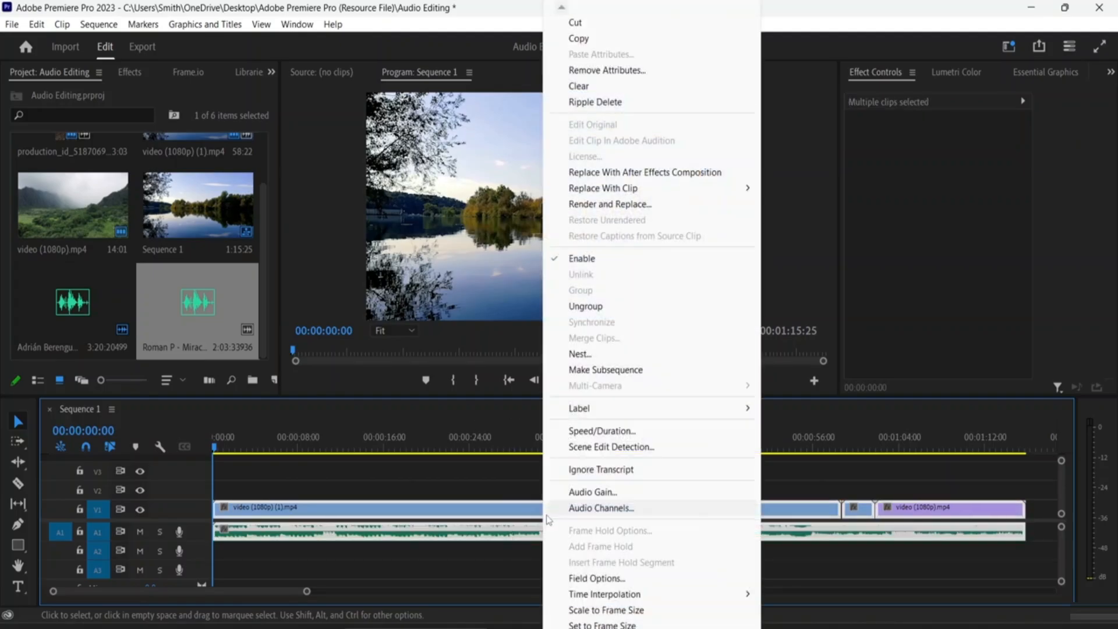
{"action": "left_click", "coordinate": [614, 309]}
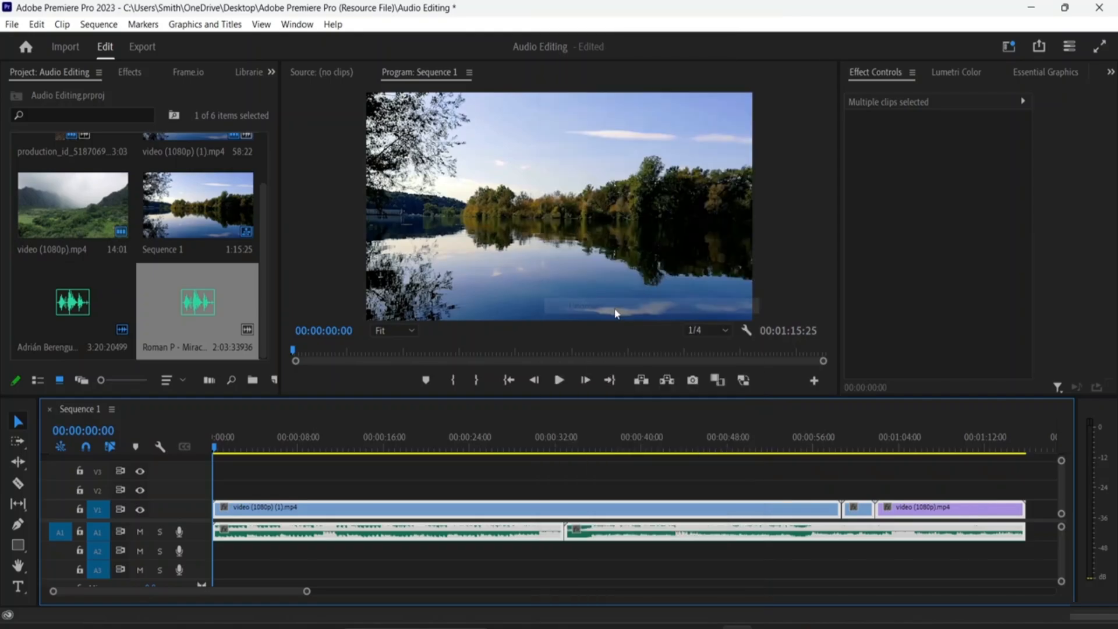
Step: Check that each music and video clip in the sequence can be selected individually
{"action": "left_click", "coordinate": [503, 566]}
{"action": "left_click", "coordinate": [510, 533]}
{"action": "left_click", "coordinate": [561, 506]}
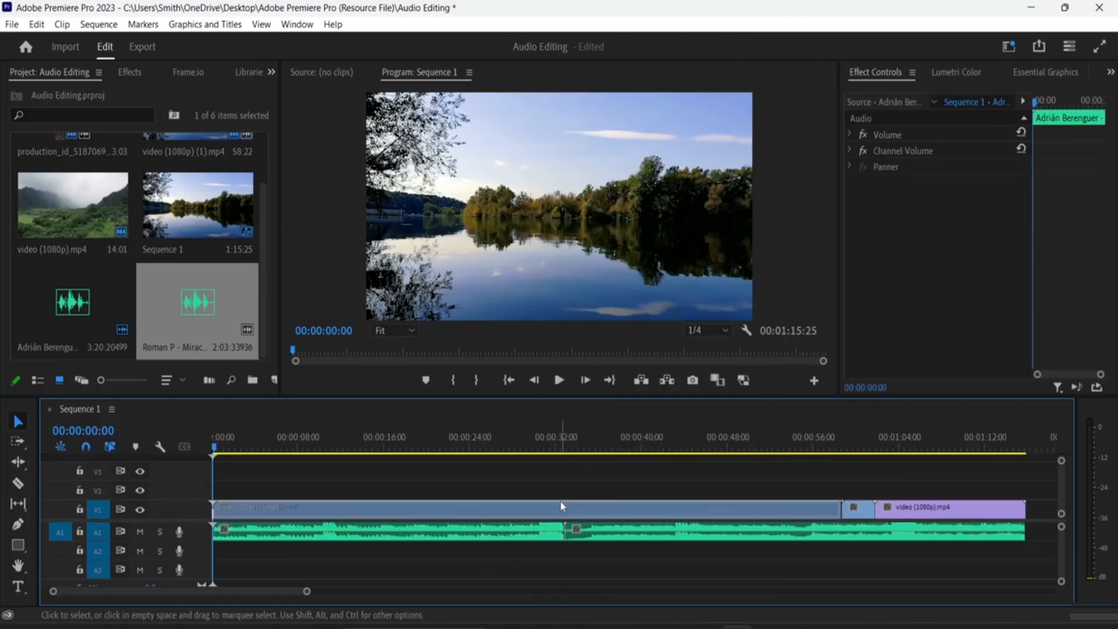
{"action": "left_click", "coordinate": [647, 536]}
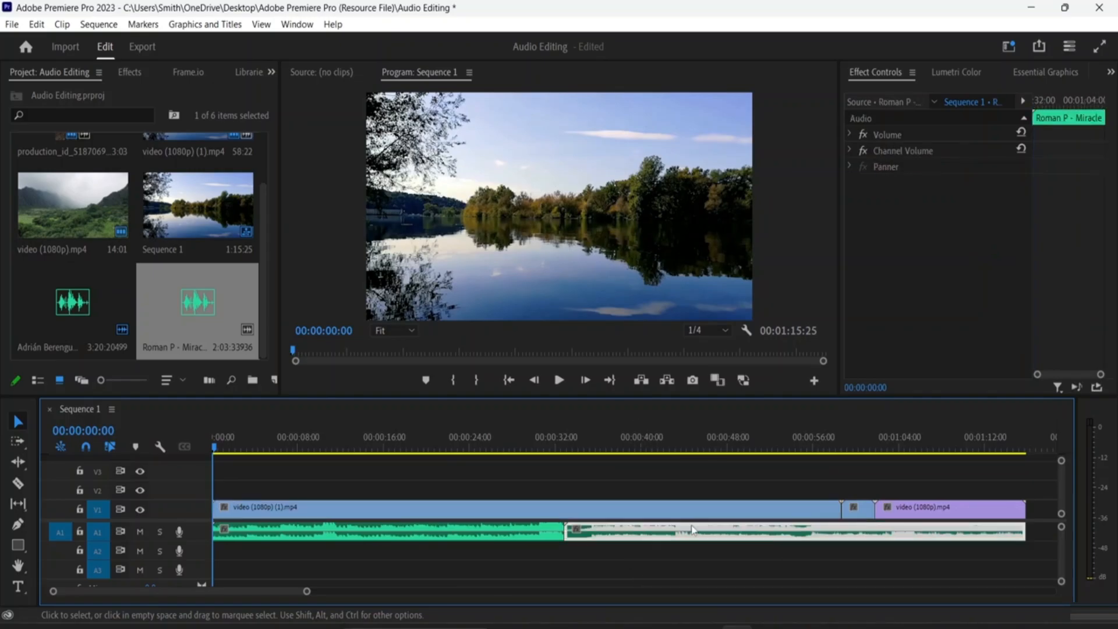
{"action": "left_click", "coordinate": [904, 517]}
{"action": "left_click", "coordinate": [861, 509]}
{"action": "left_click", "coordinate": [396, 502]}
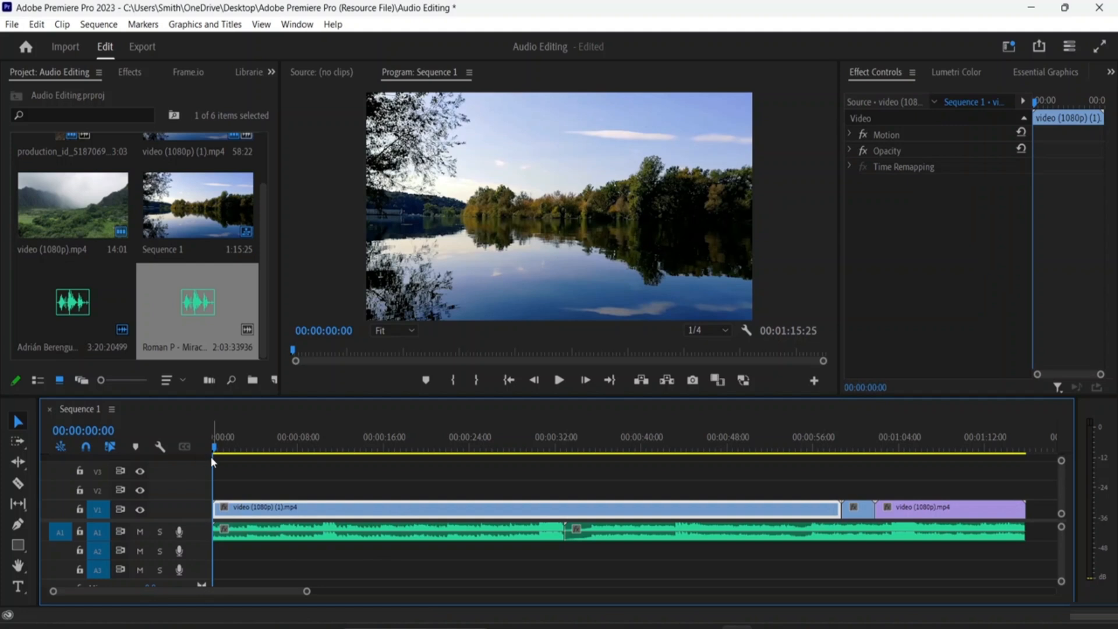
Step: Play the sequence's opening, and play from 00:00:29:11 across the change between the two music clips
{"action": "key", "text": "space"}
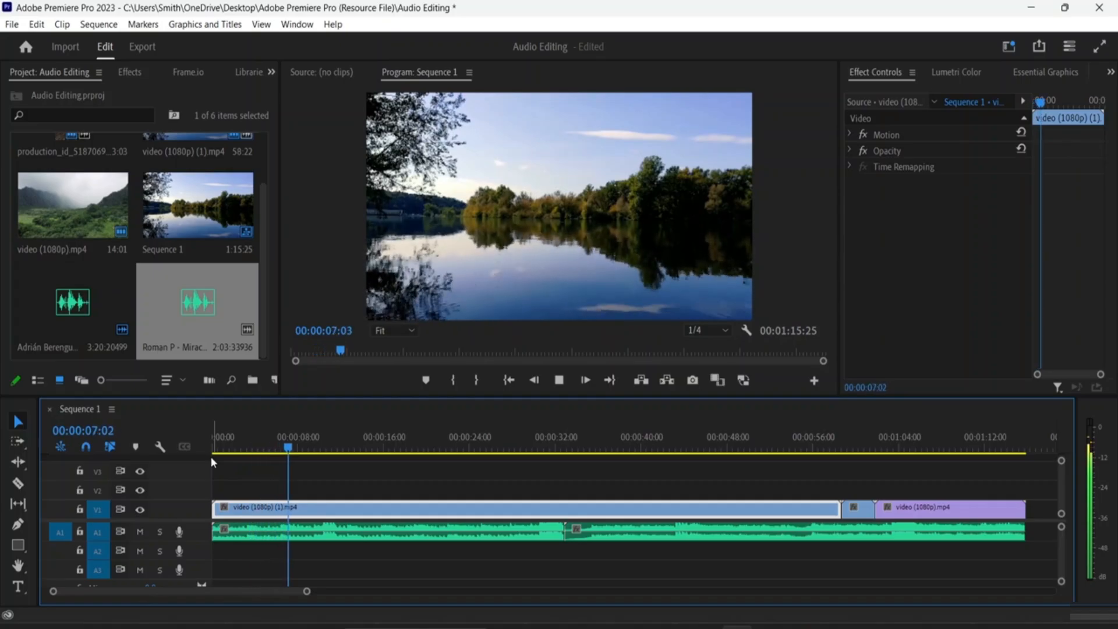
{"action": "key", "text": "space"}
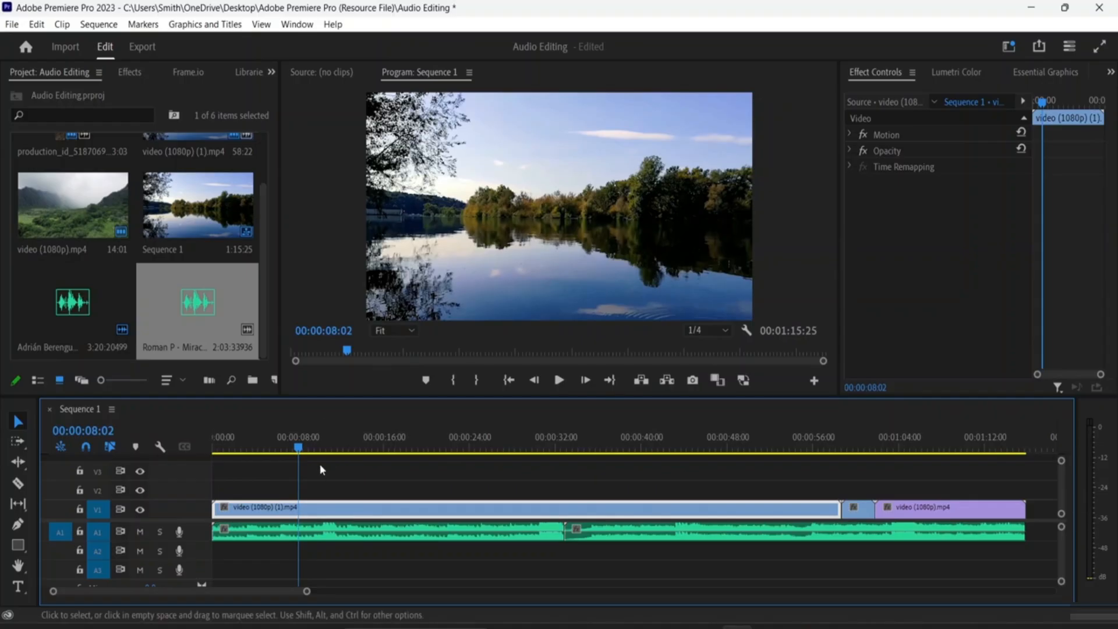
{"action": "left_click_drag", "start_coordinate": [298, 456], "coordinate": [527, 517]}
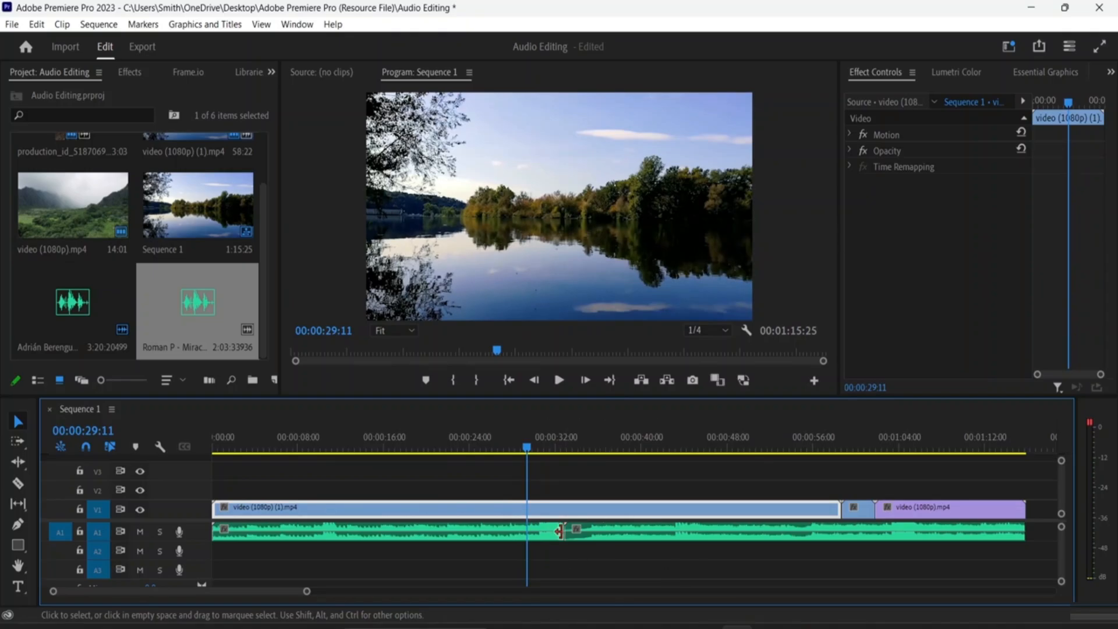
{"action": "key", "text": "space"}
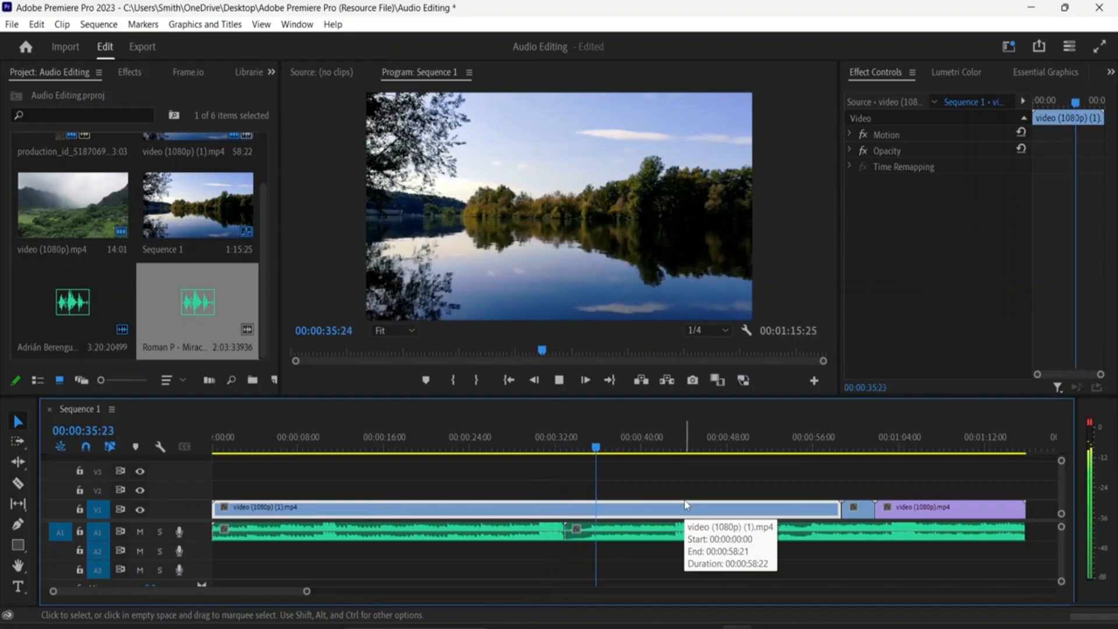
{"action": "key", "text": "space"}
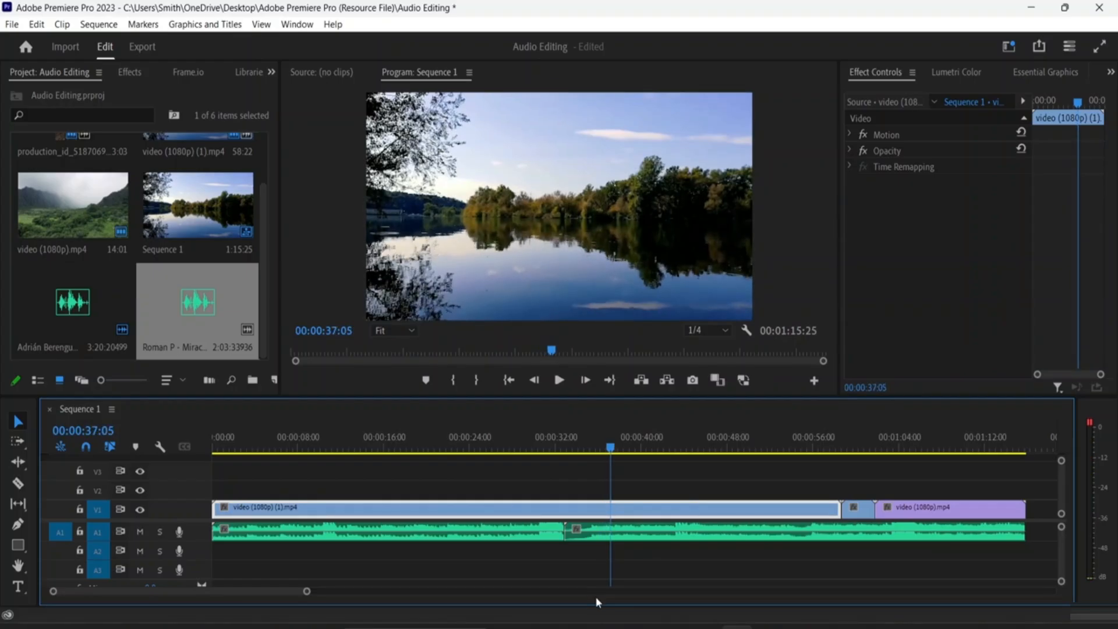
Step: Examine the cut between the two music clips up close, with the playhead at 00:00:32:14
{"action": "key", "text": "equal"}
{"action": "key", "text": "equal"}
{"action": "key", "text": "equal"}
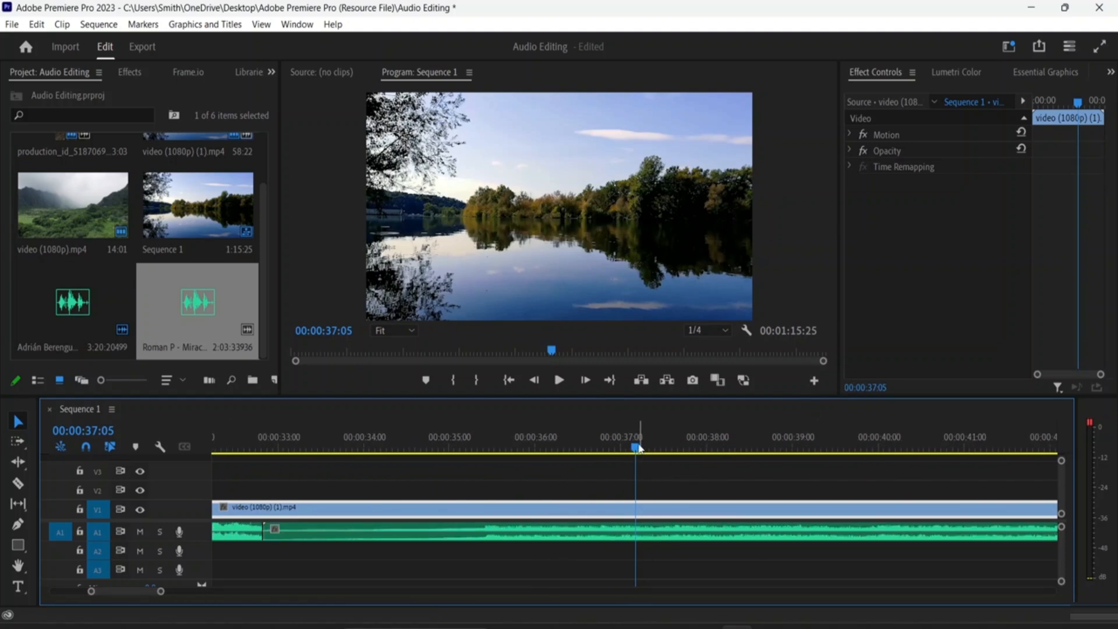
{"action": "left_click", "coordinate": [514, 454]}
{"action": "left_click_drag", "start_coordinate": [514, 456], "coordinate": [236, 435]}
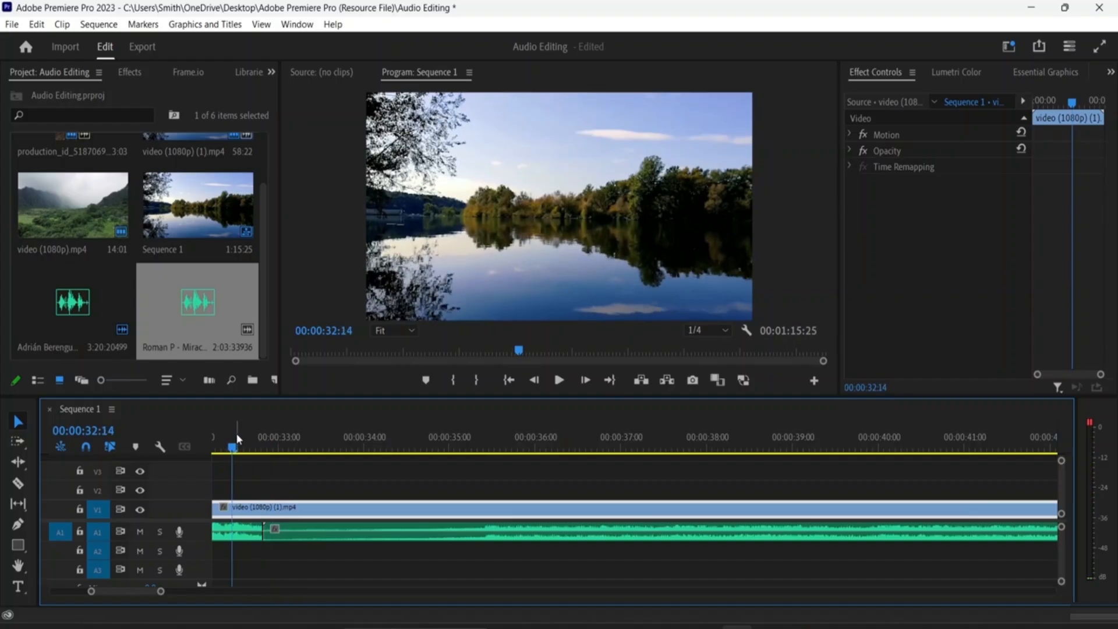
Step: Try shifting the Roman P - Miracle clip about two frames earlier at the cut, and undo the shift
{"action": "key", "text": "equal"}
{"action": "key", "text": "equal"}
{"action": "key", "text": "equal"}
{"action": "left_click_drag", "start_coordinate": [939, 538], "coordinate": [894, 537]}
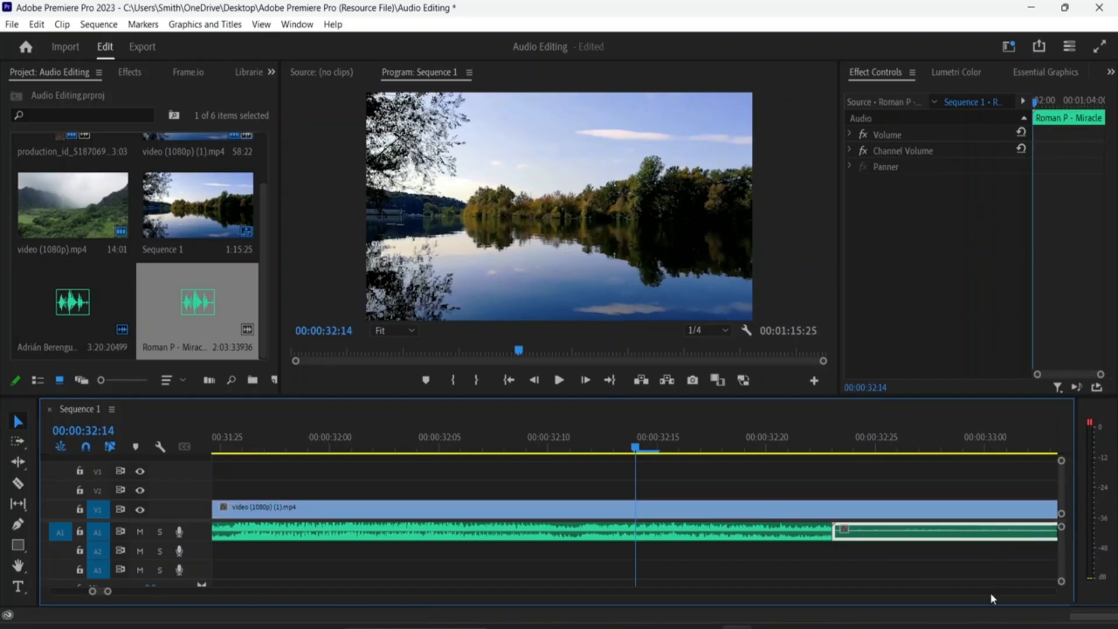
{"action": "key", "text": "ctrl+z"}
Step: Move the playhead to 00:00:32:28, just after the music cut, and collapse the selected clip's video effect settings
{"action": "left_click_drag", "start_coordinate": [637, 449], "coordinate": [941, 466]}
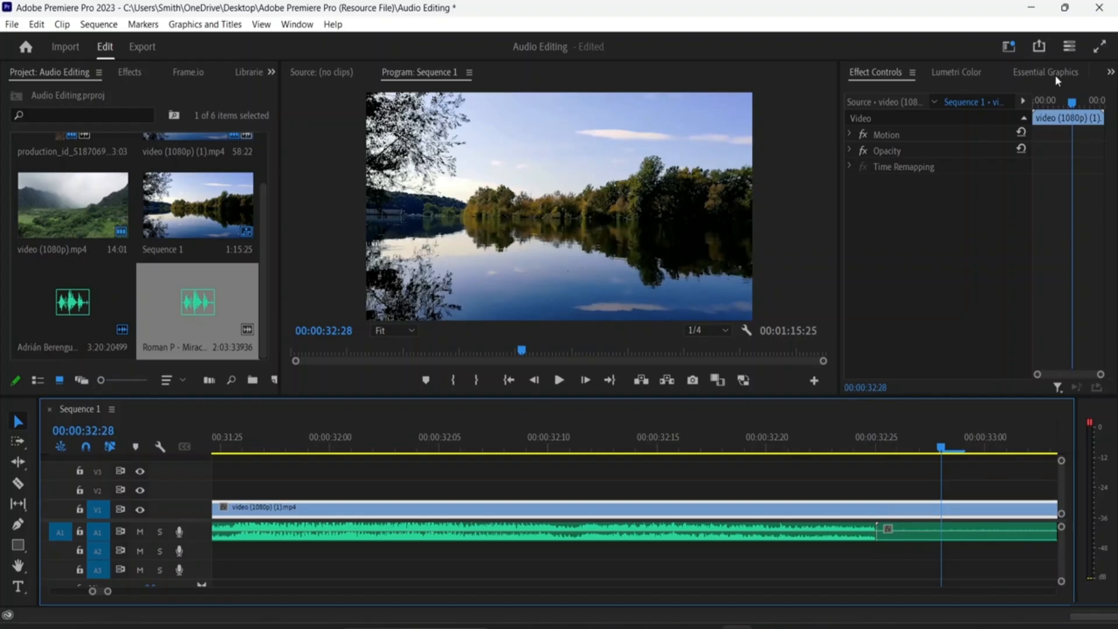
{"action": "left_click", "coordinate": [1023, 118]}
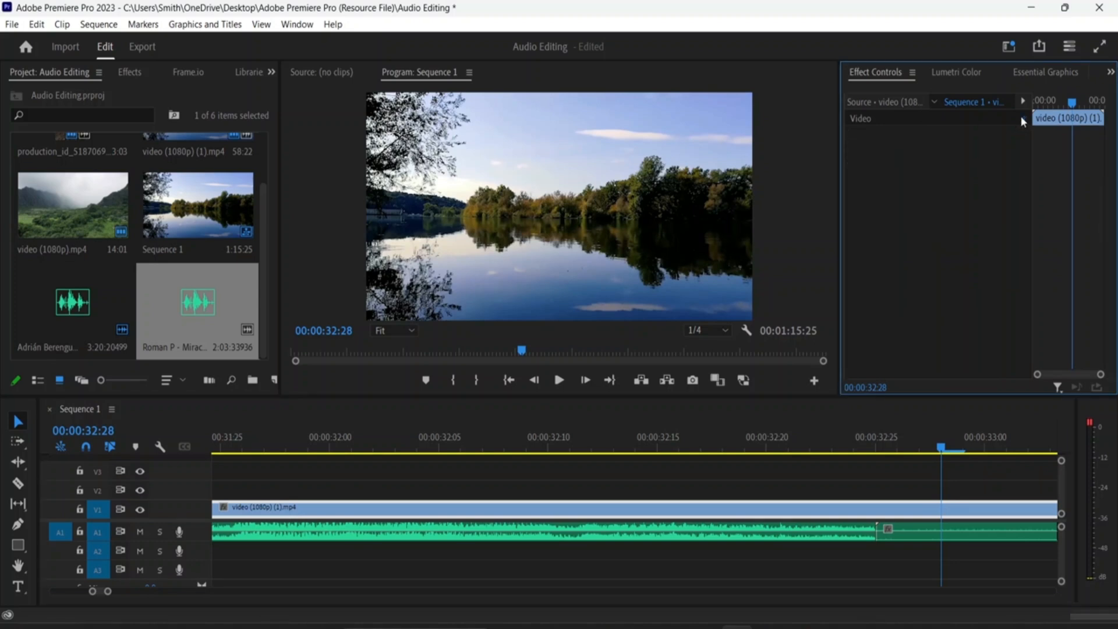
{"action": "left_click", "coordinate": [911, 73]}
{"action": "left_click", "coordinate": [99, 295]}
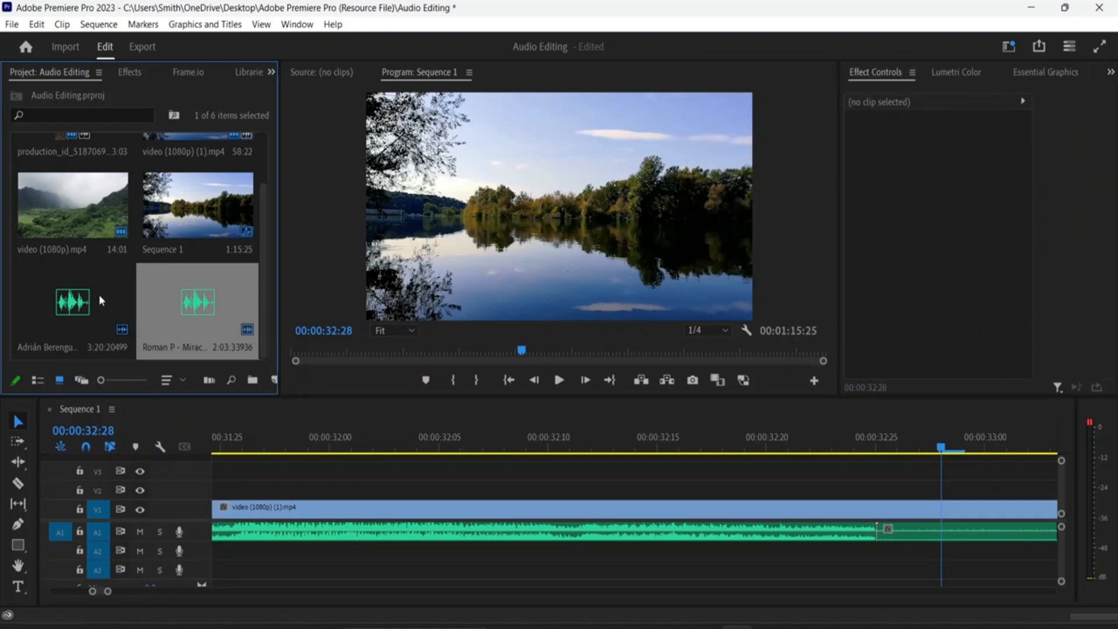
Step: Add a Constant Gain crossfade at the cut between the two music clips on A1
{"action": "left_click", "coordinate": [130, 73]}
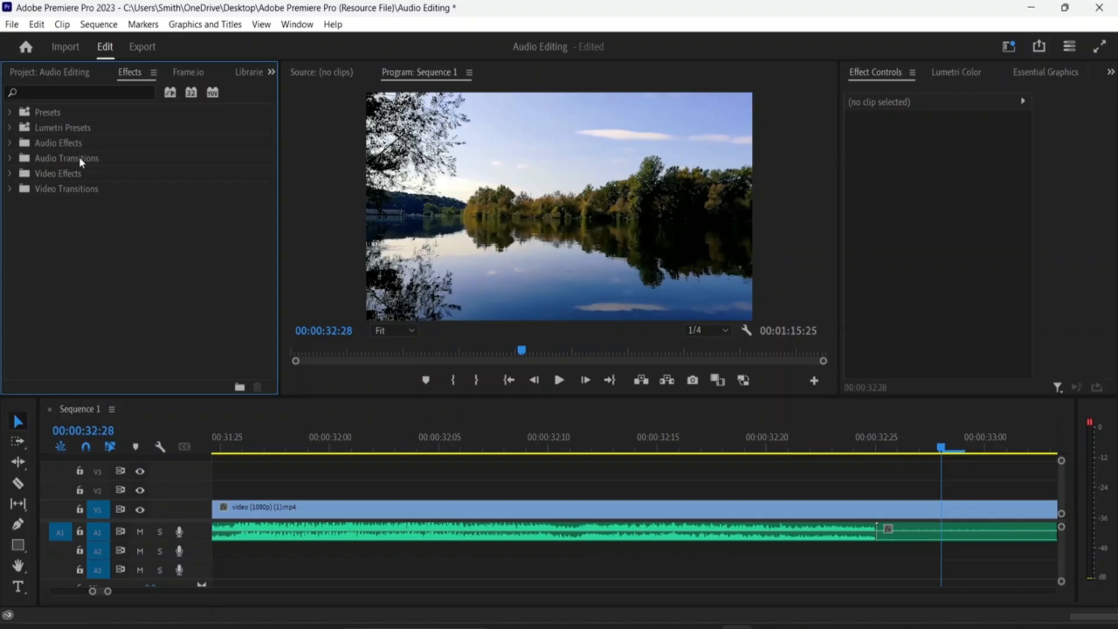
{"action": "left_click", "coordinate": [9, 158]}
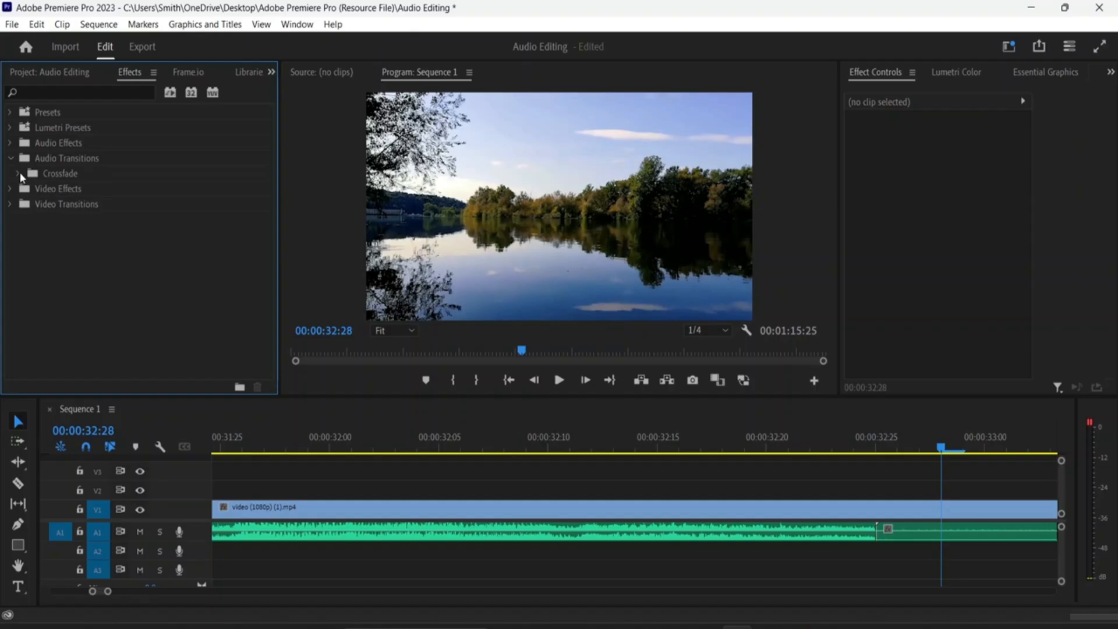
{"action": "left_click", "coordinate": [18, 173]}
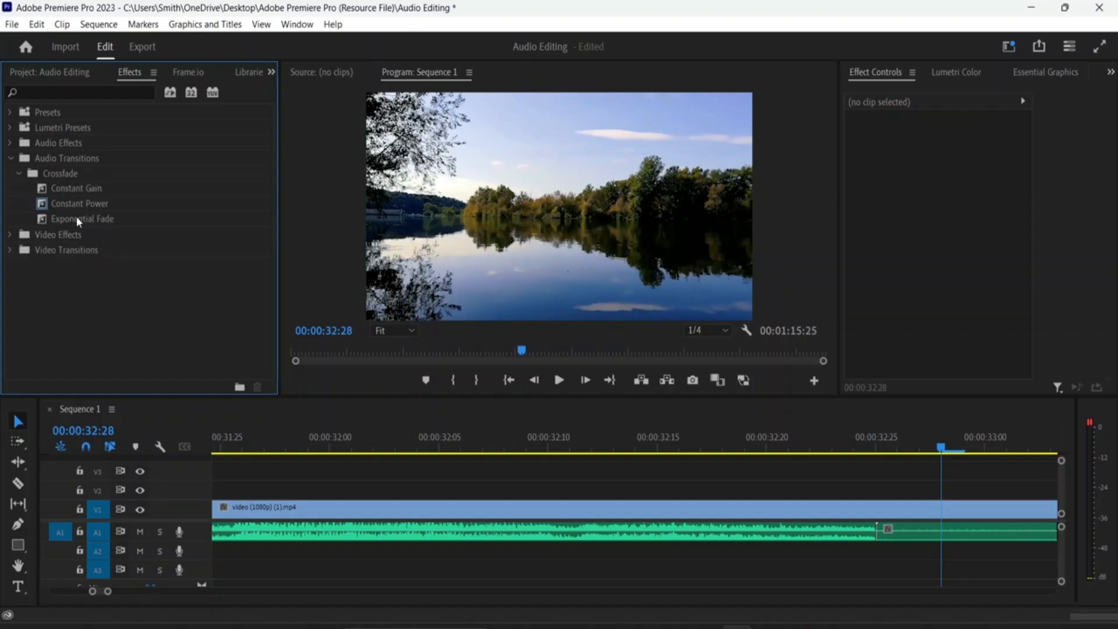
{"action": "left_click", "coordinate": [17, 173]}
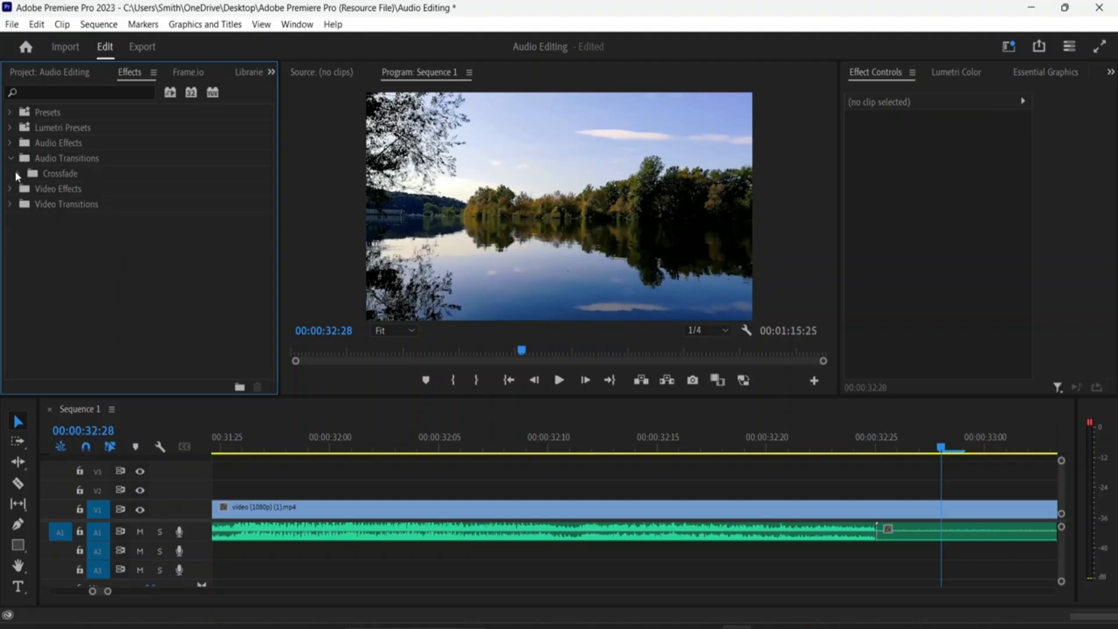
{"action": "left_click", "coordinate": [18, 173]}
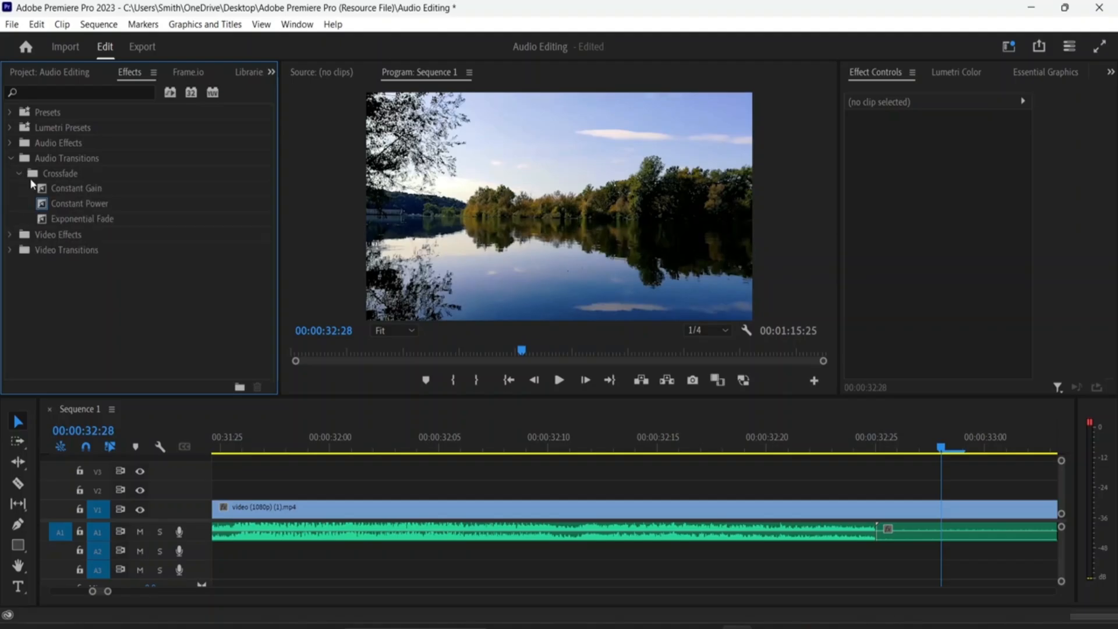
{"action": "left_click", "coordinate": [76, 190]}
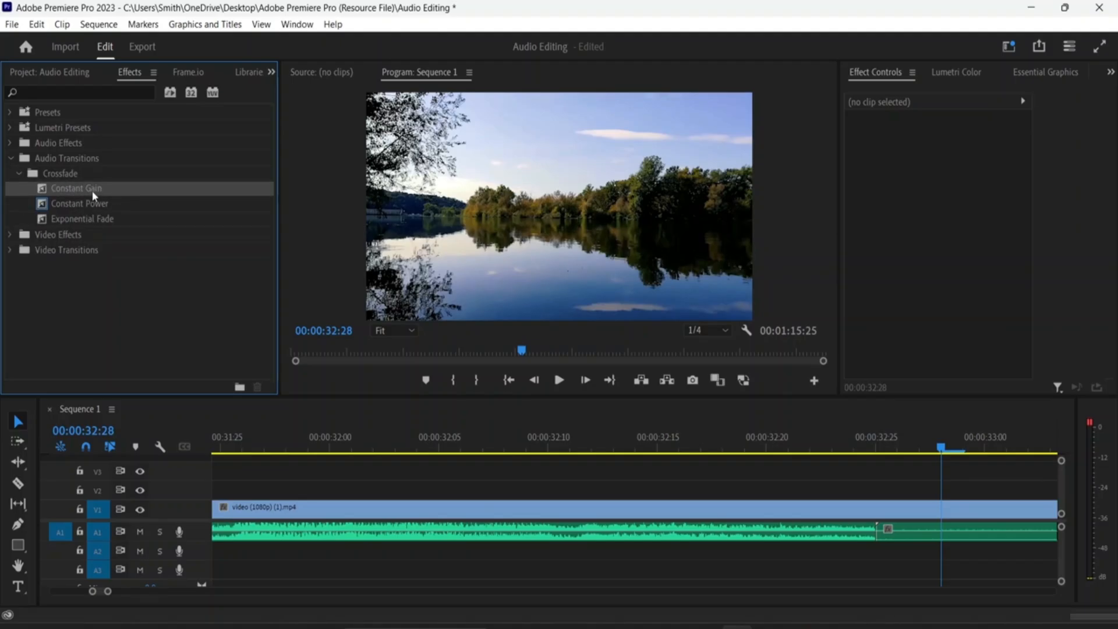
{"action": "left_click_drag", "start_coordinate": [619, 421], "coordinate": [876, 530]}
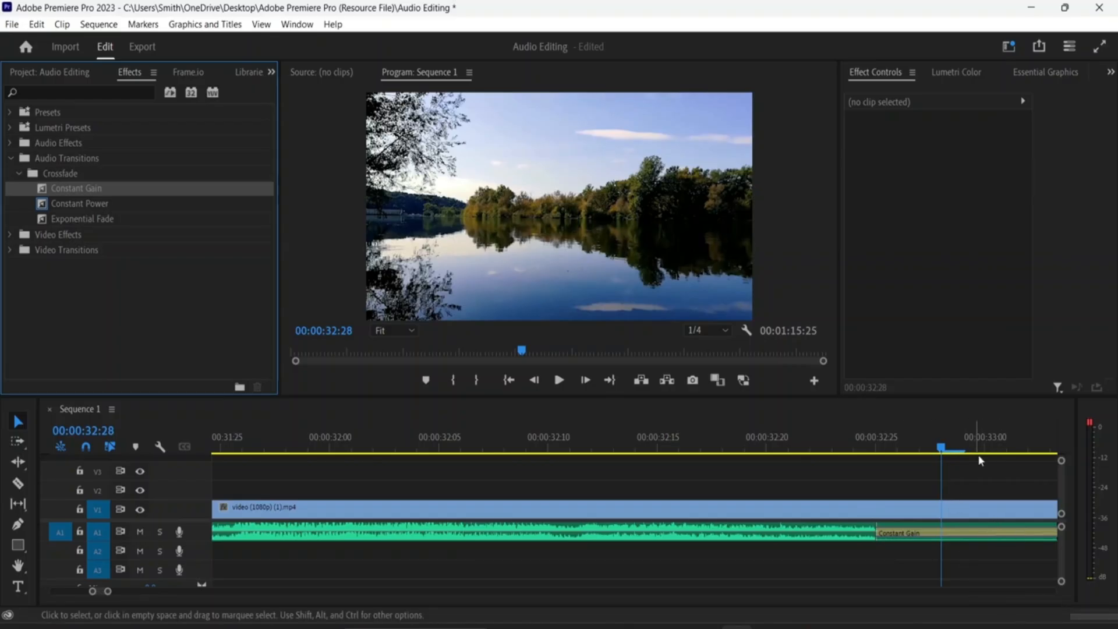
Step: Try to slide the Constant Gain transition earlier across the music cut, and check its duration setting without altering it
{"action": "key", "text": "minus"}
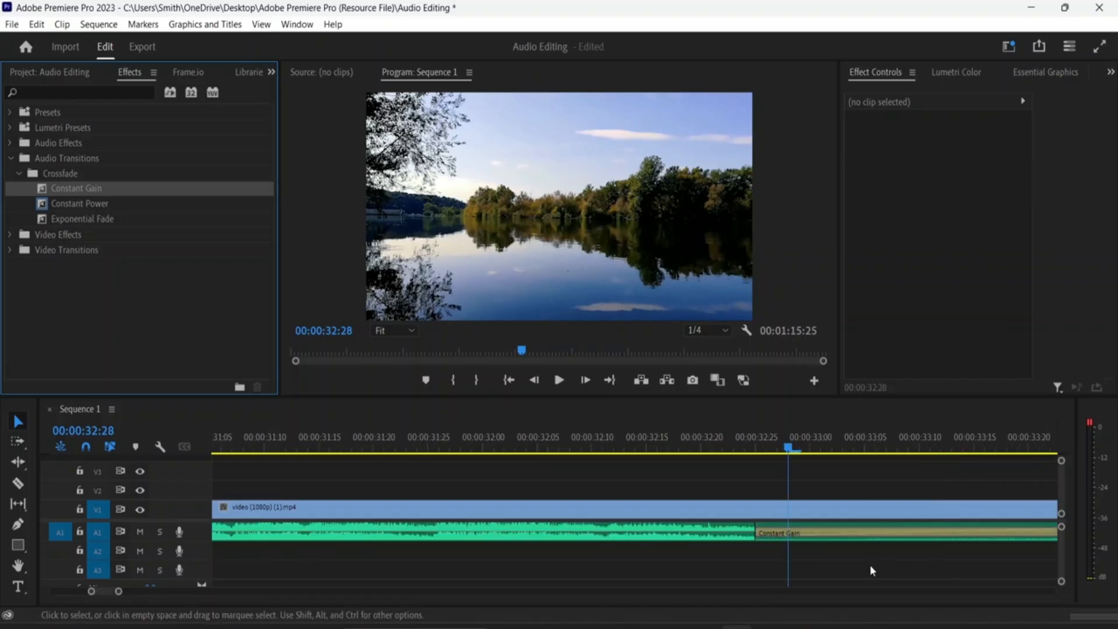
{"action": "key", "text": "minus"}
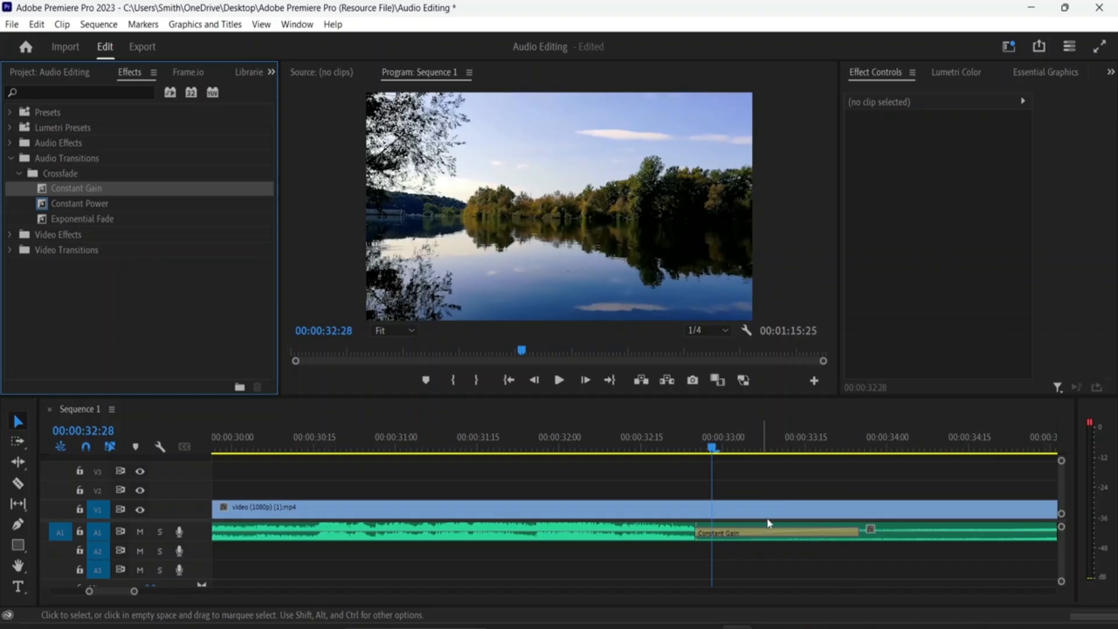
{"action": "left_click", "coordinate": [774, 537]}
{"action": "left_click_drag", "start_coordinate": [765, 537], "coordinate": [690, 543]}
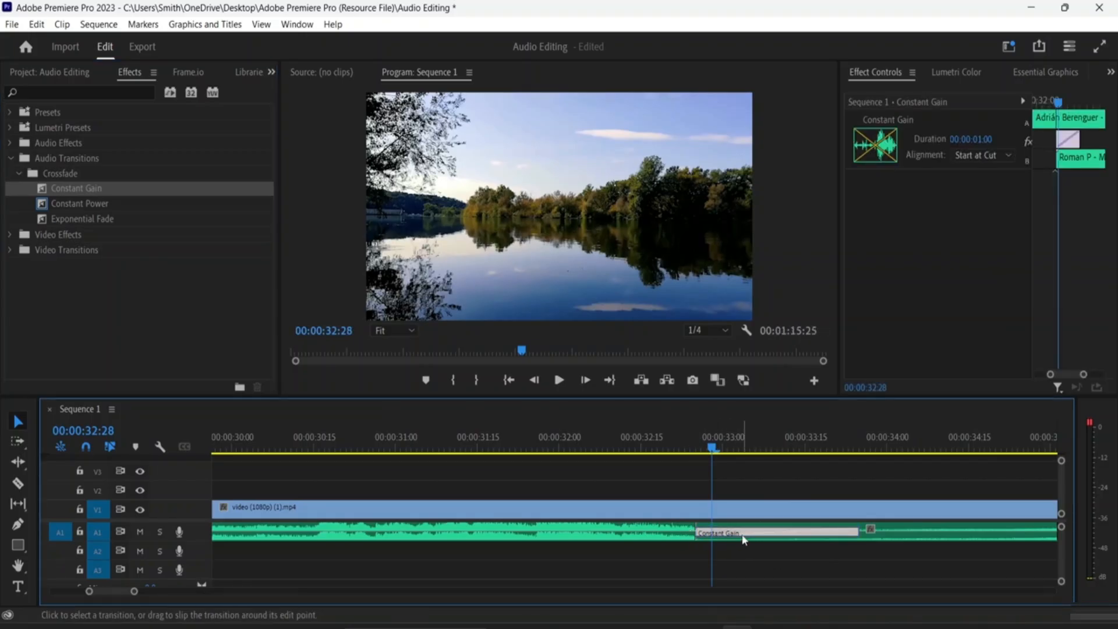
{"action": "double_click", "coordinate": [746, 535]}
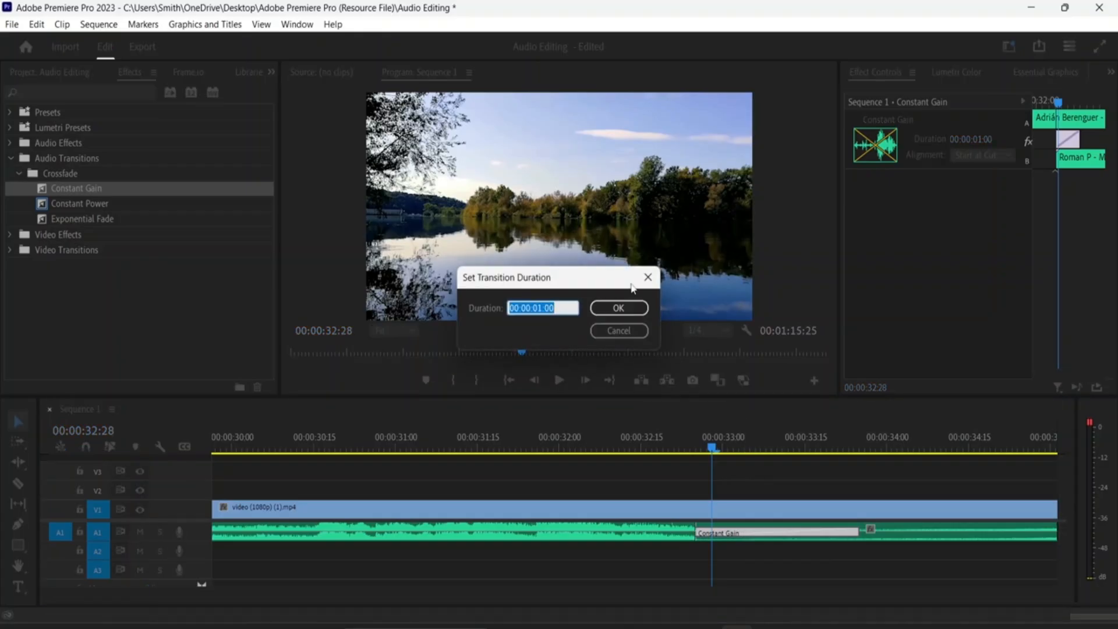
{"action": "key", "text": "Return"}
{"action": "left_click_drag", "start_coordinate": [761, 534], "coordinate": [679, 540]}
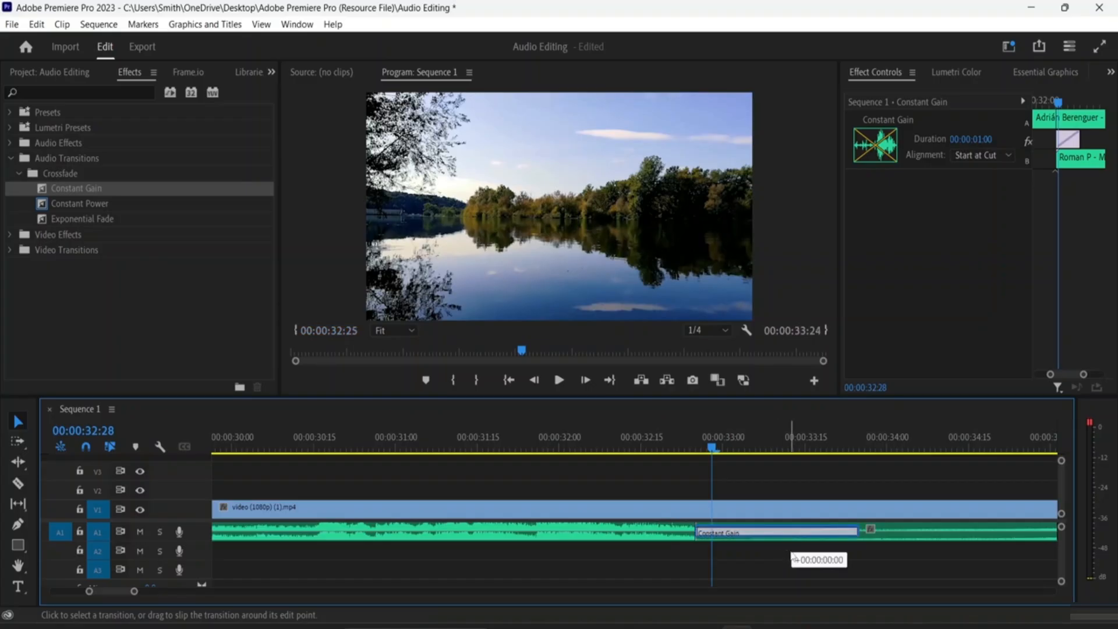
{"action": "left_click_drag", "start_coordinate": [792, 538], "coordinate": [821, 529]}
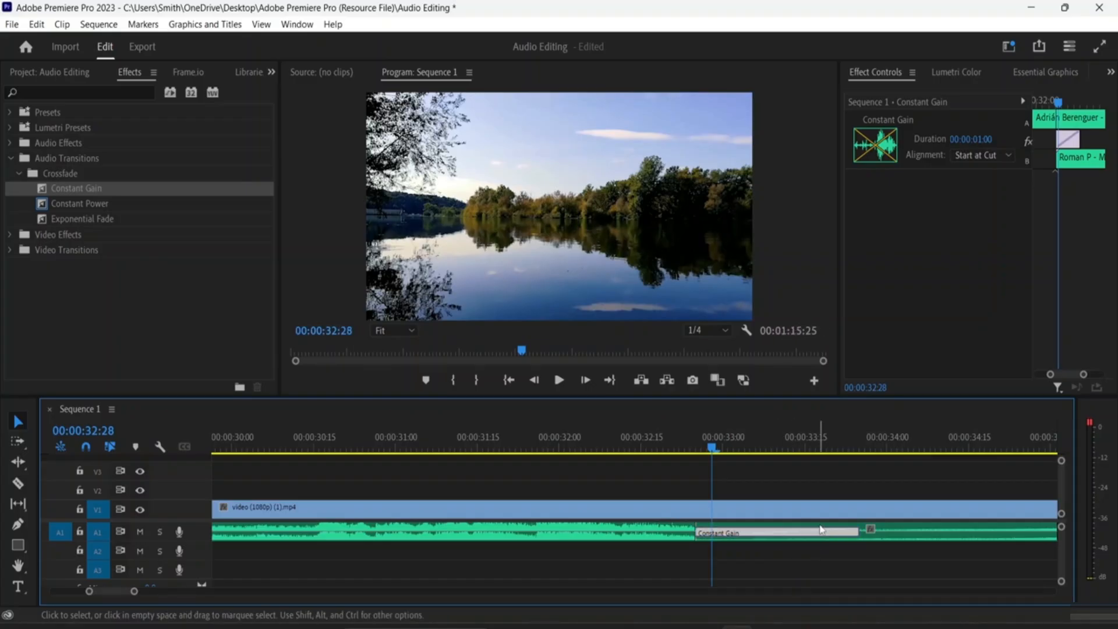
Step: Play the sequence's opening, and play from 00:00:31:07 across the Constant Gain transition to about 00:00:40:22
{"action": "left_click_drag", "start_coordinate": [714, 449], "coordinate": [648, 460]}
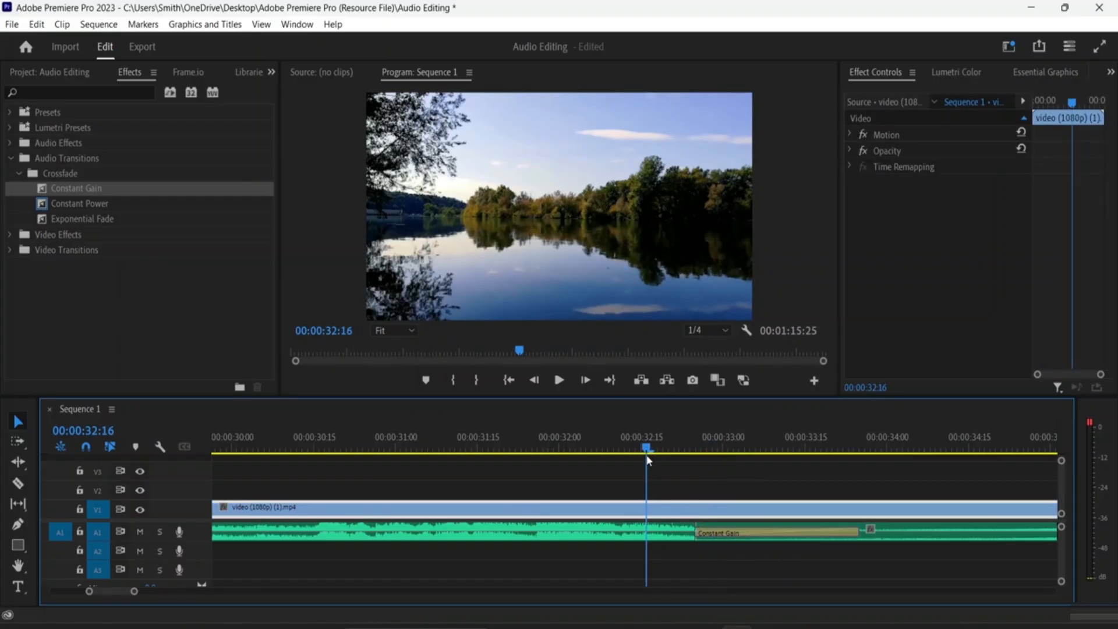
{"action": "key", "text": "Home"}
{"action": "key", "text": "space"}
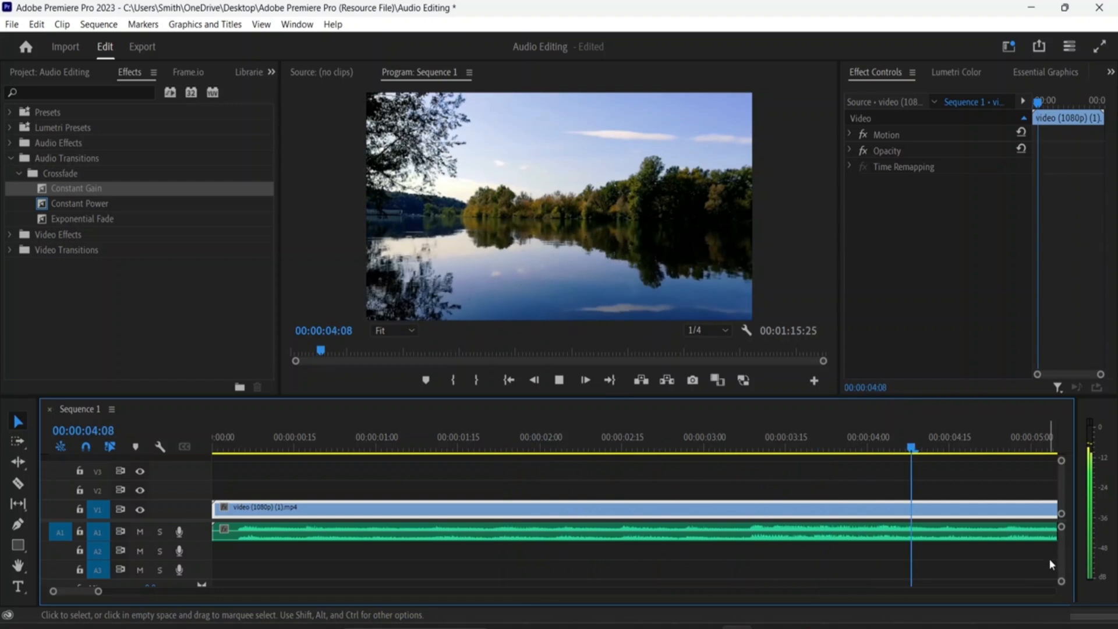
{"action": "key", "text": "minus"}
{"action": "key", "text": "minus"}
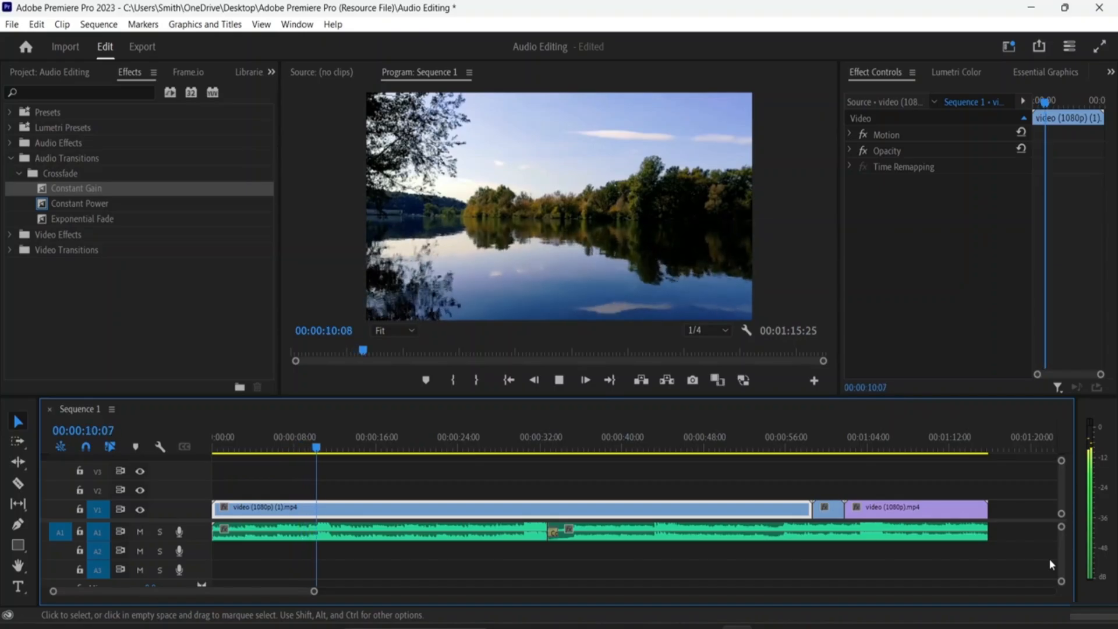
{"action": "left_click_drag", "start_coordinate": [330, 454], "coordinate": [532, 457]}
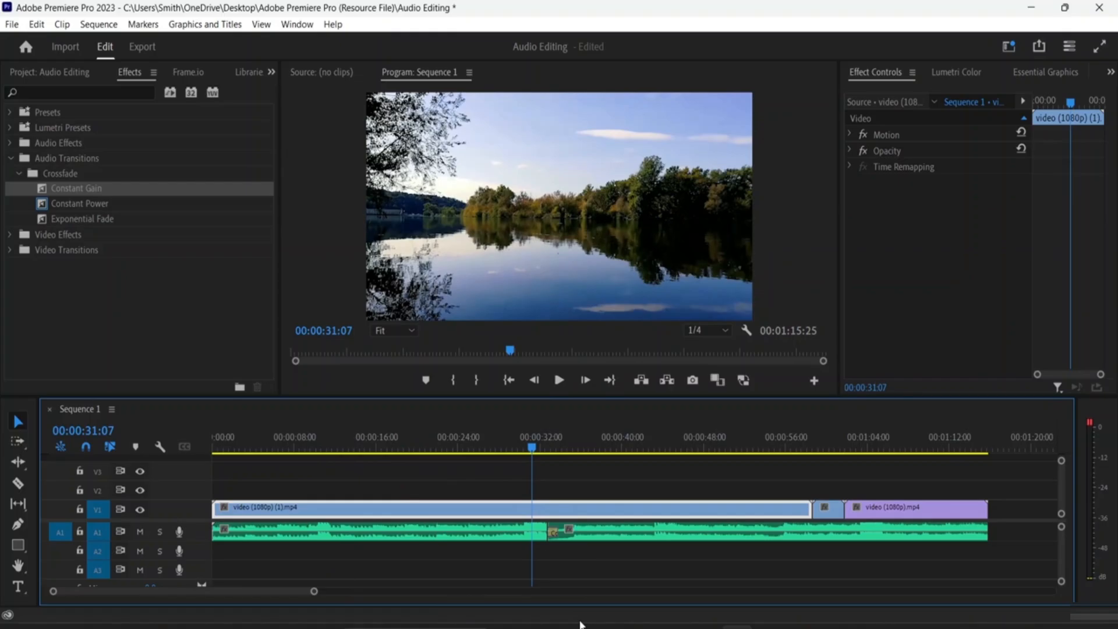
{"action": "key", "text": "space"}
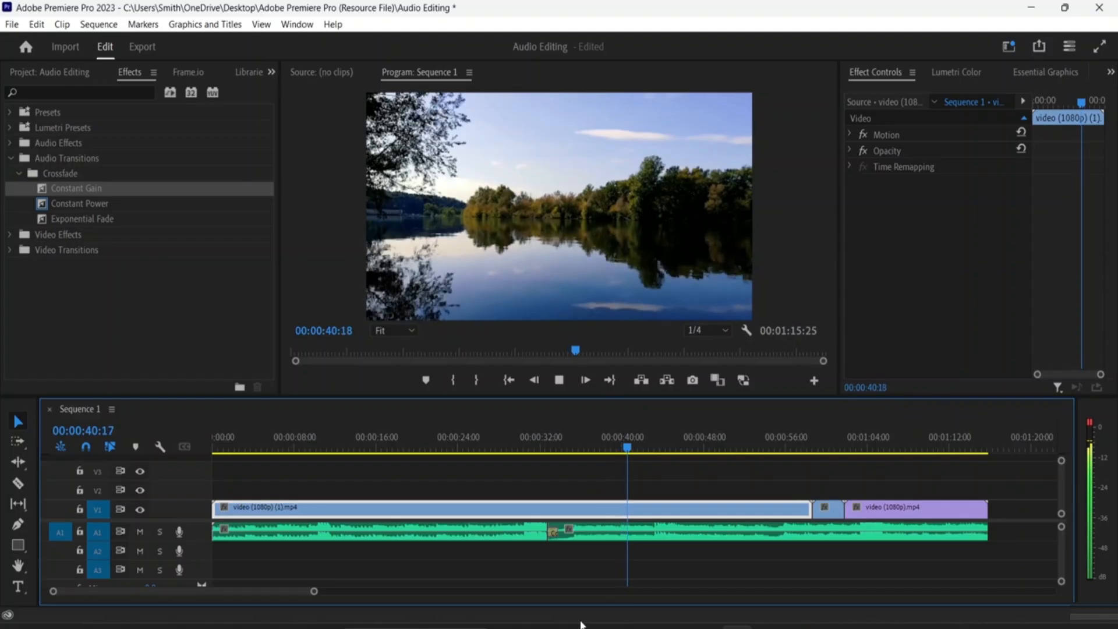
{"action": "key", "text": "space"}
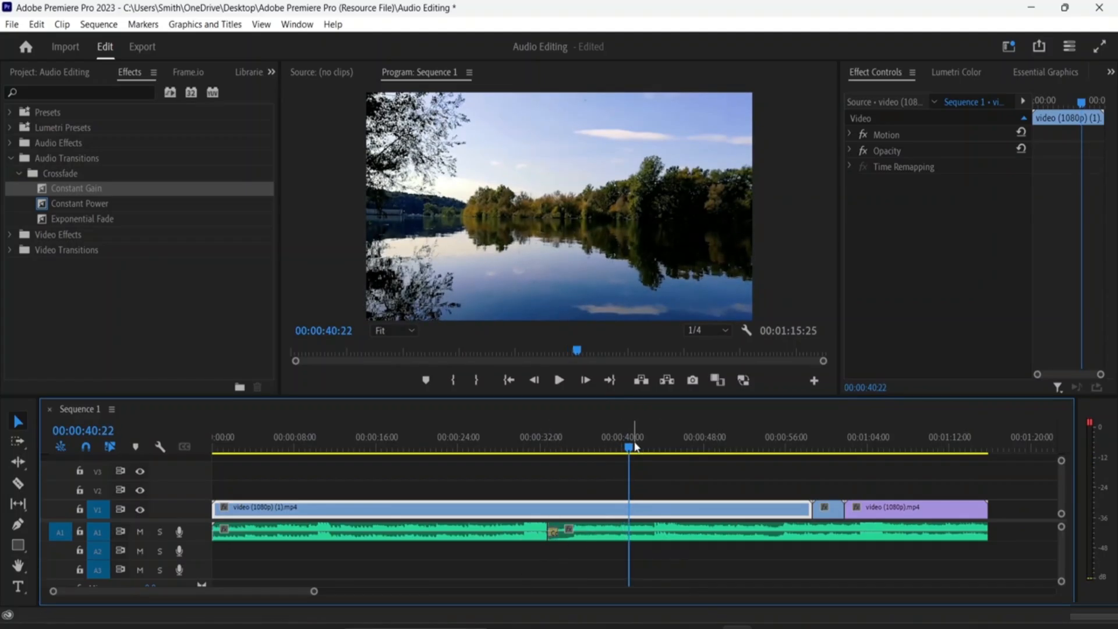
Step: Examine the Constant Gain transition up close with the playhead at 00:00:33:29, and try again to shift it toward the first music clip
{"action": "left_click_drag", "start_coordinate": [630, 449], "coordinate": [520, 464]}
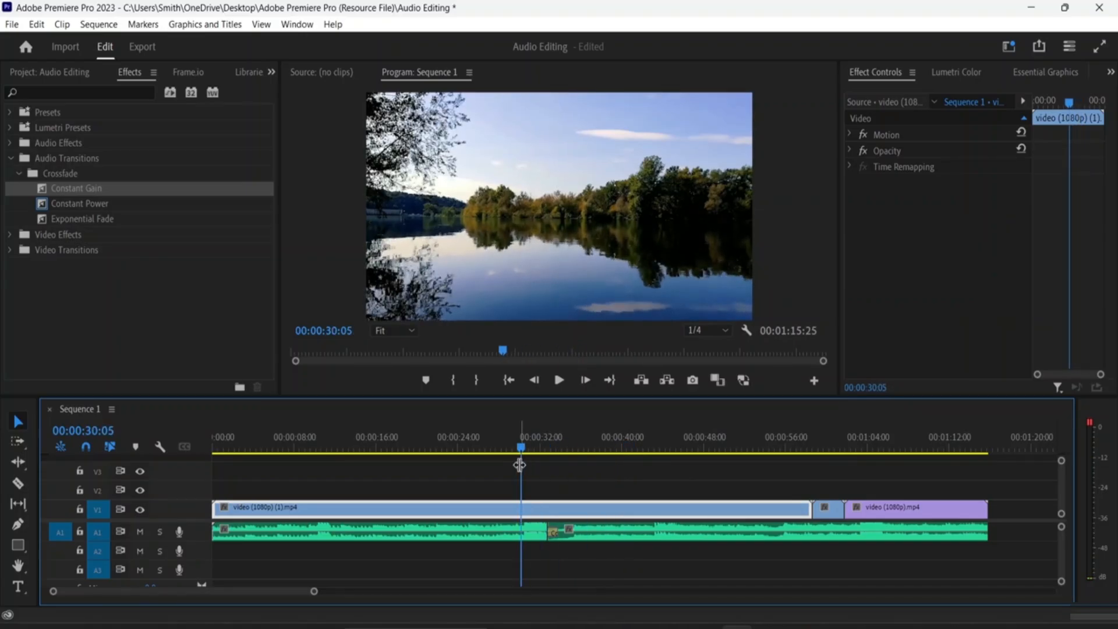
{"action": "key", "text": "equal"}
{"action": "key", "text": "equal"}
{"action": "key", "text": "equal"}
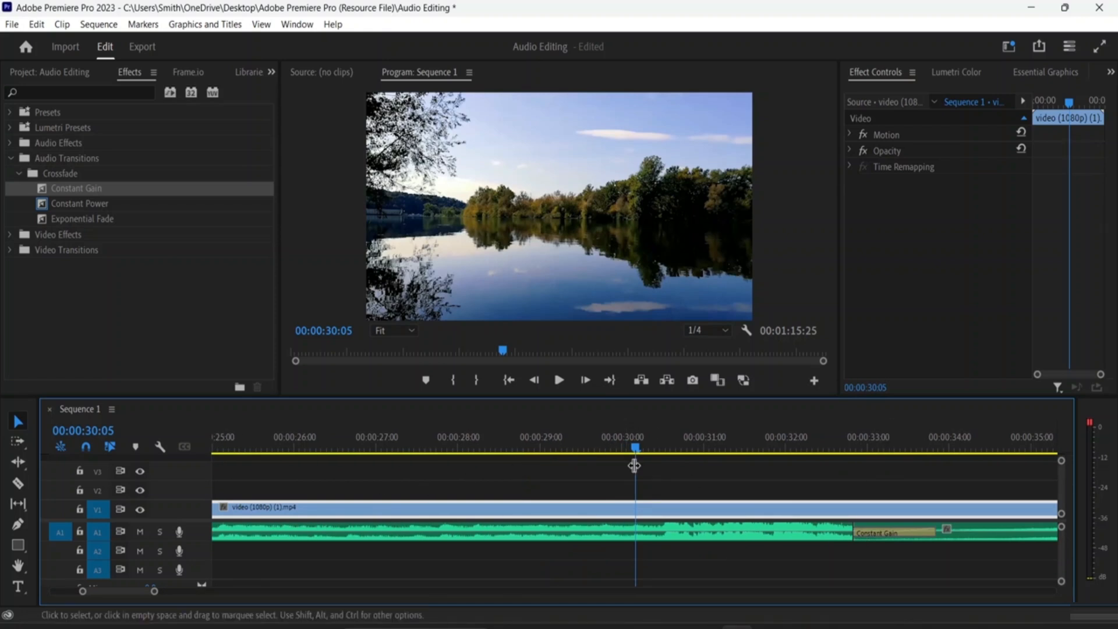
{"action": "left_click_drag", "start_coordinate": [639, 447], "coordinate": [947, 448]}
{"action": "left_click_drag", "start_coordinate": [900, 534], "coordinate": [898, 567]}
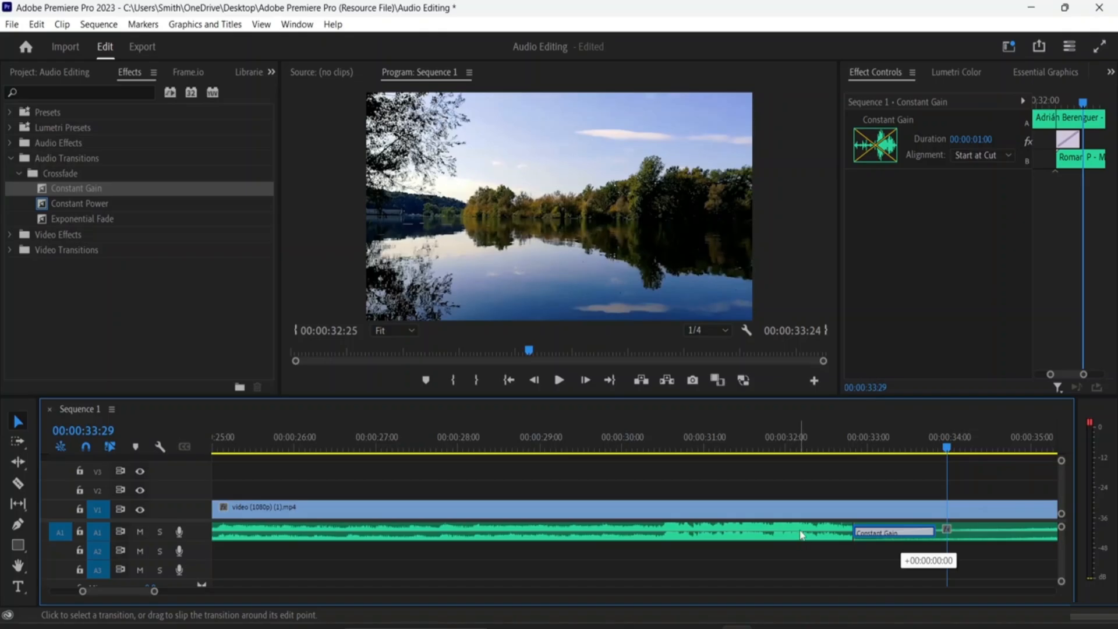
{"action": "left_click_drag", "start_coordinate": [801, 535], "coordinate": [804, 536]}
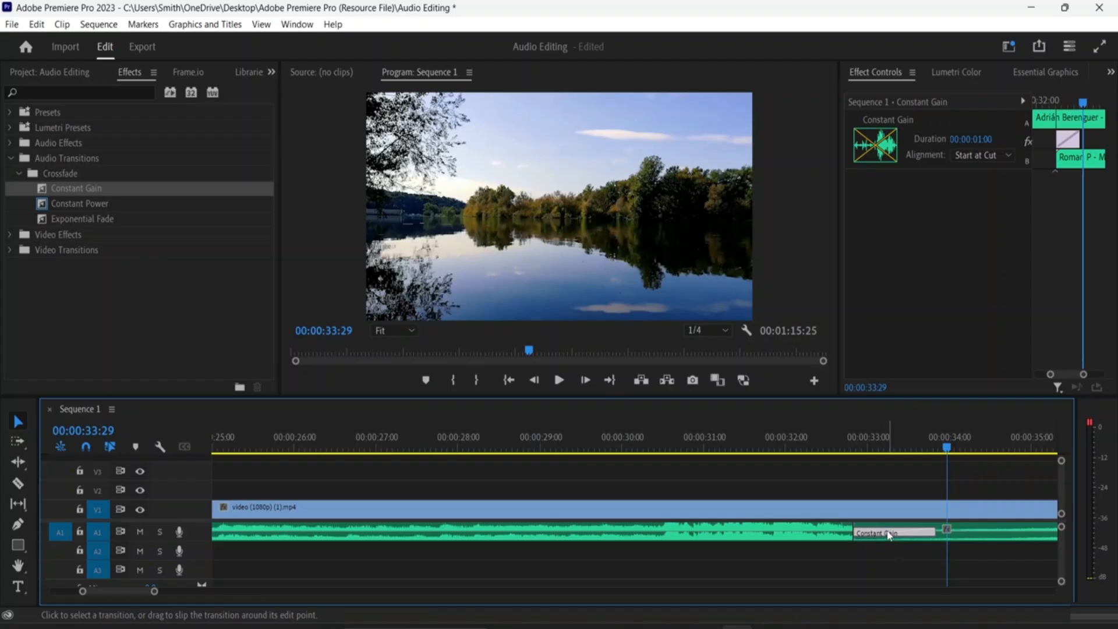
Step: Try the End at Cut alignment on the Constant Gain transition, and set its alignment to Center at Cut
{"action": "left_click_drag", "start_coordinate": [944, 449], "coordinate": [861, 466]}
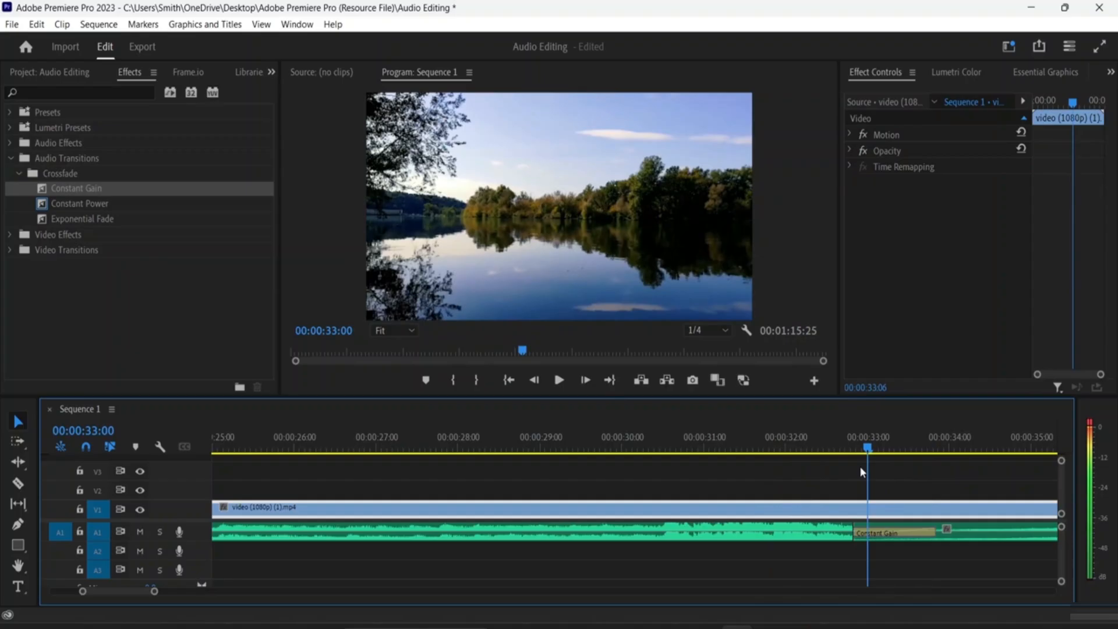
{"action": "left_click", "coordinate": [897, 533]}
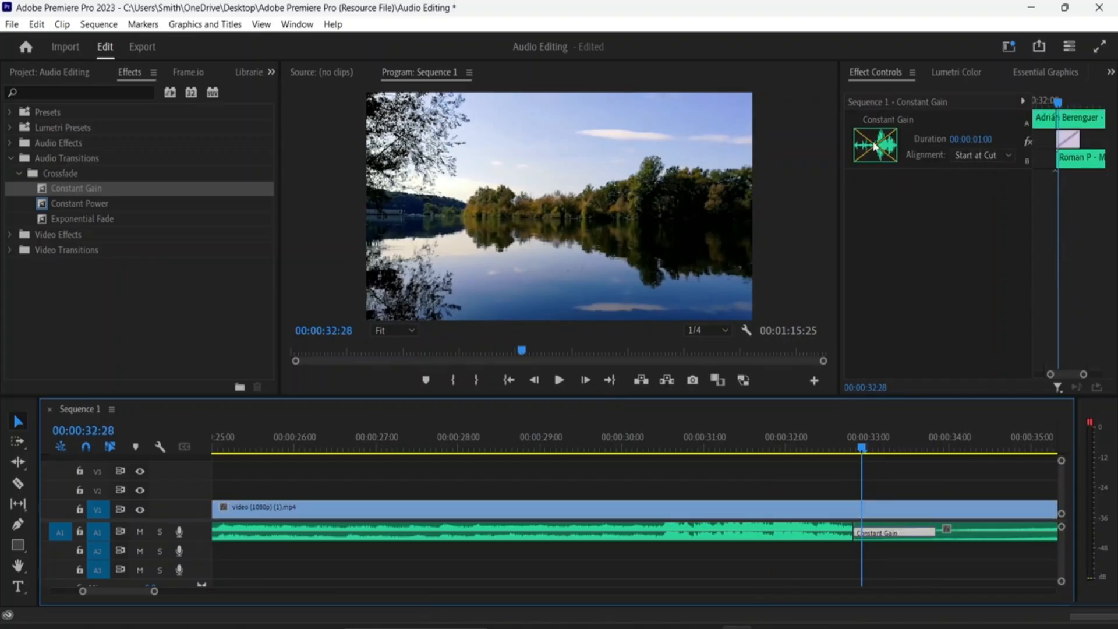
{"action": "left_click", "coordinate": [1000, 156]}
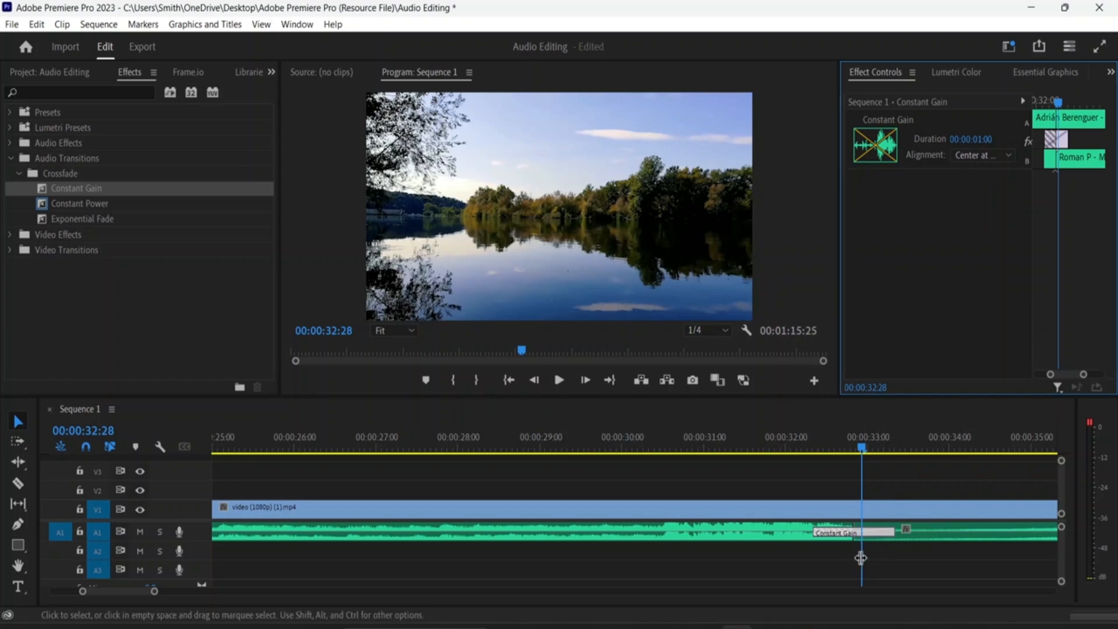
{"action": "left_click", "coordinate": [996, 155]}
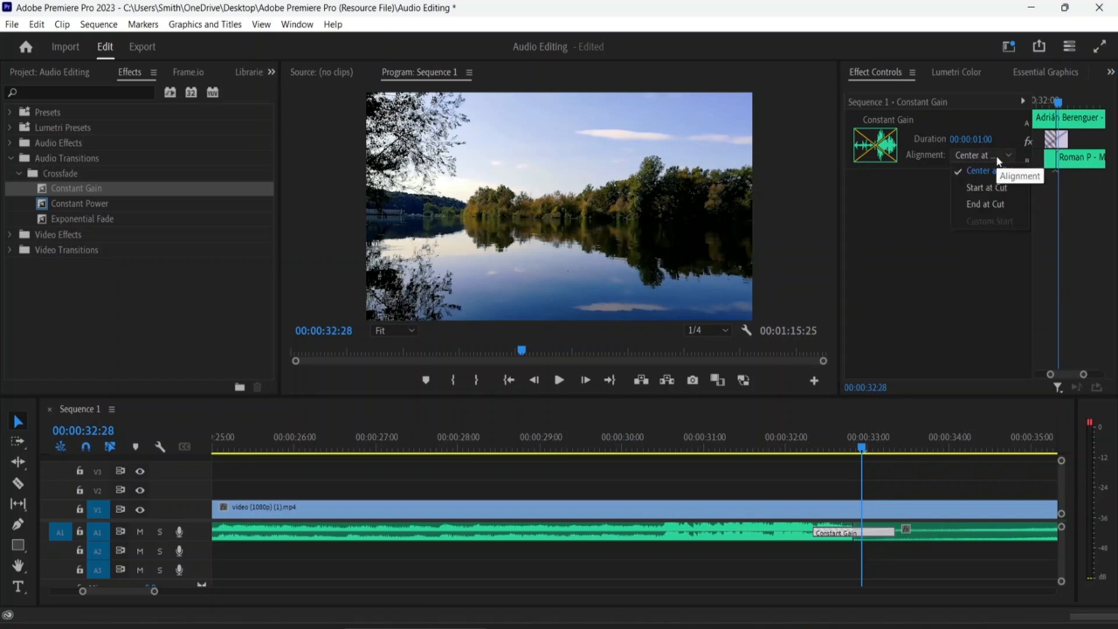
{"action": "left_click", "coordinate": [1000, 202]}
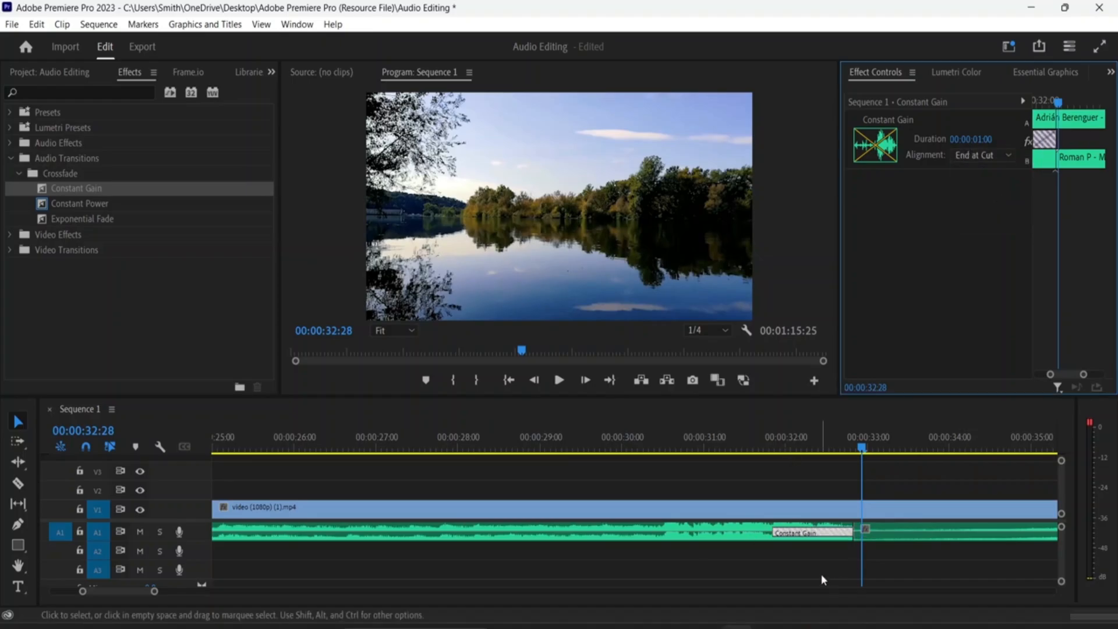
{"action": "left_click", "coordinate": [1009, 155]}
{"action": "left_click", "coordinate": [990, 172]}
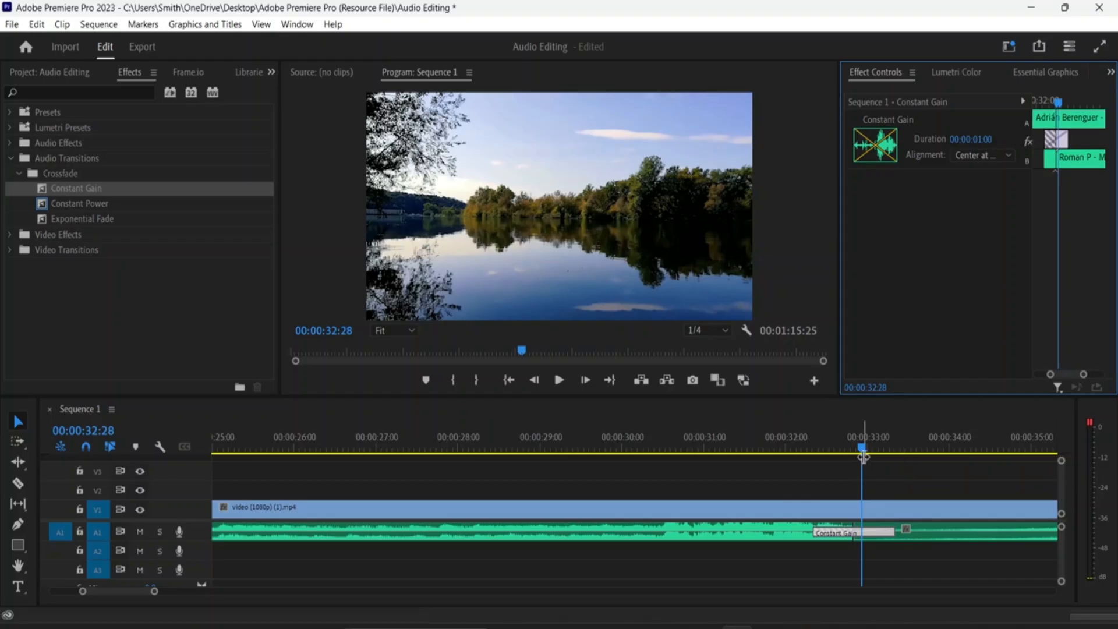
Step: Play from just before the centered Constant Gain transition across the music change to about 00:00:35:24
{"action": "left_click", "coordinate": [773, 460]}
{"action": "key", "text": "space"}
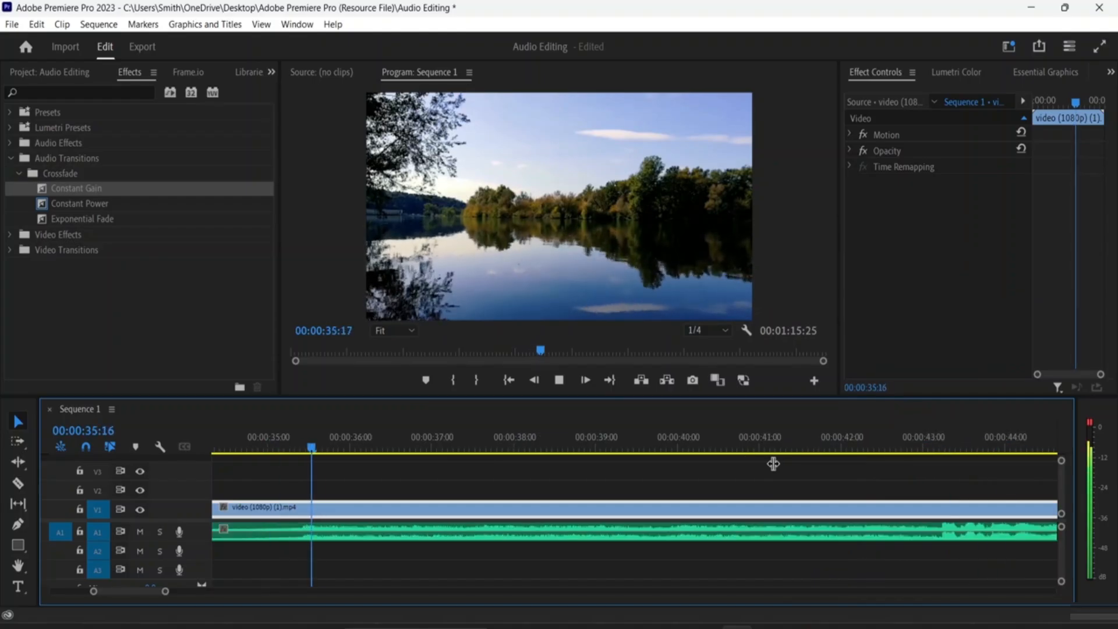
{"action": "key", "text": "space"}
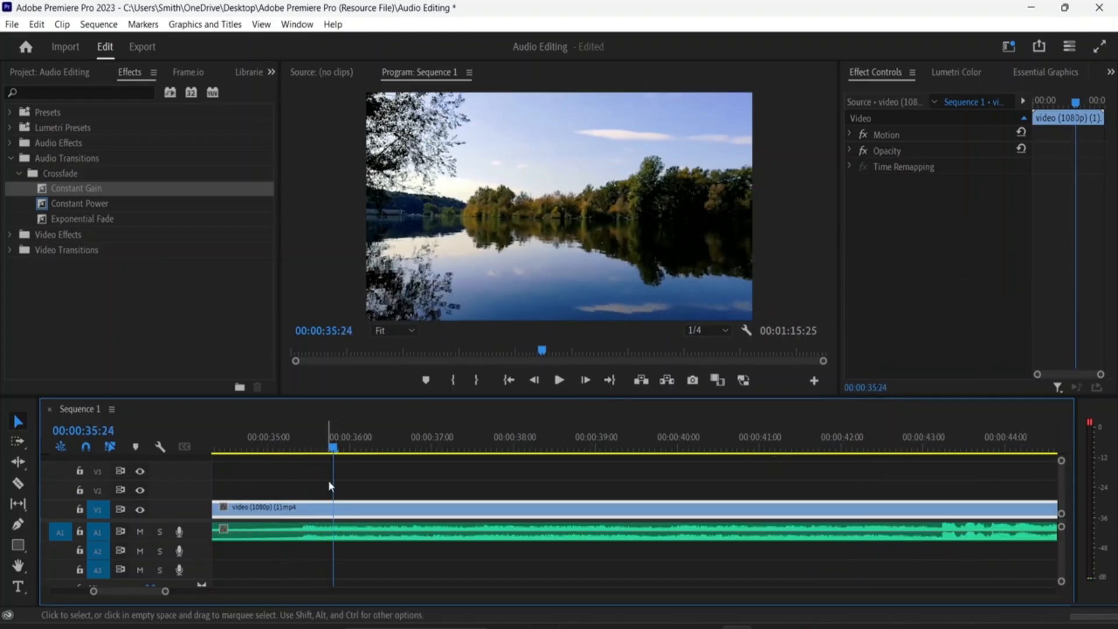
Step: Place the playhead at 00:00:33:17 and split the Roman P - Miracle clip with the Razor tool at about 00:00:35:12, where its waveform grows louder
{"action": "left_click_drag", "start_coordinate": [333, 446], "coordinate": [360, 455]}
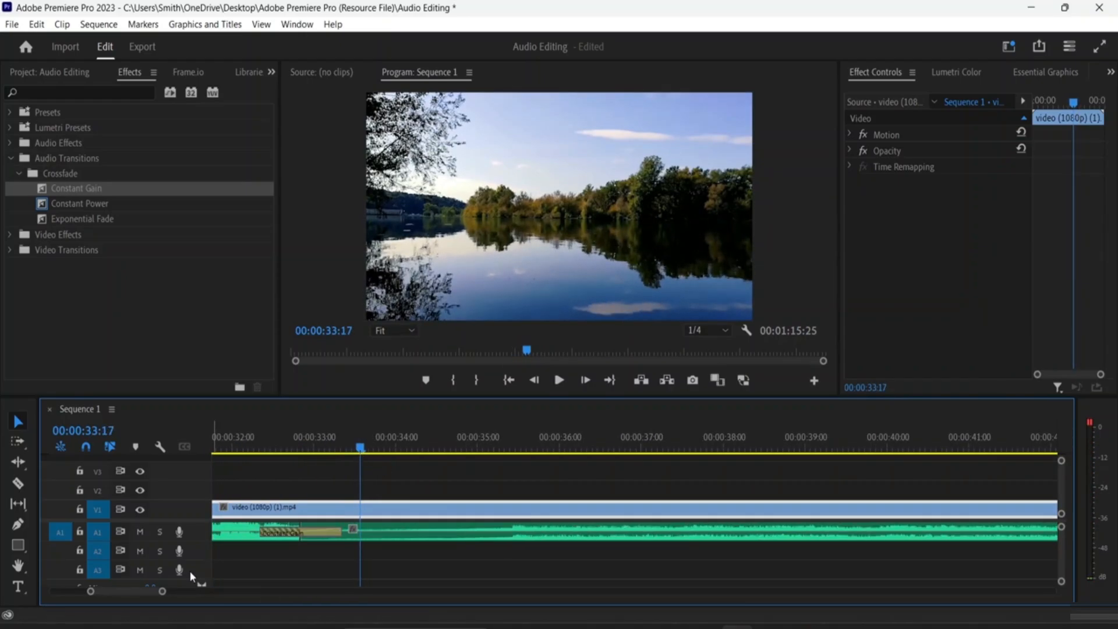
{"action": "left_click", "coordinate": [17, 484]}
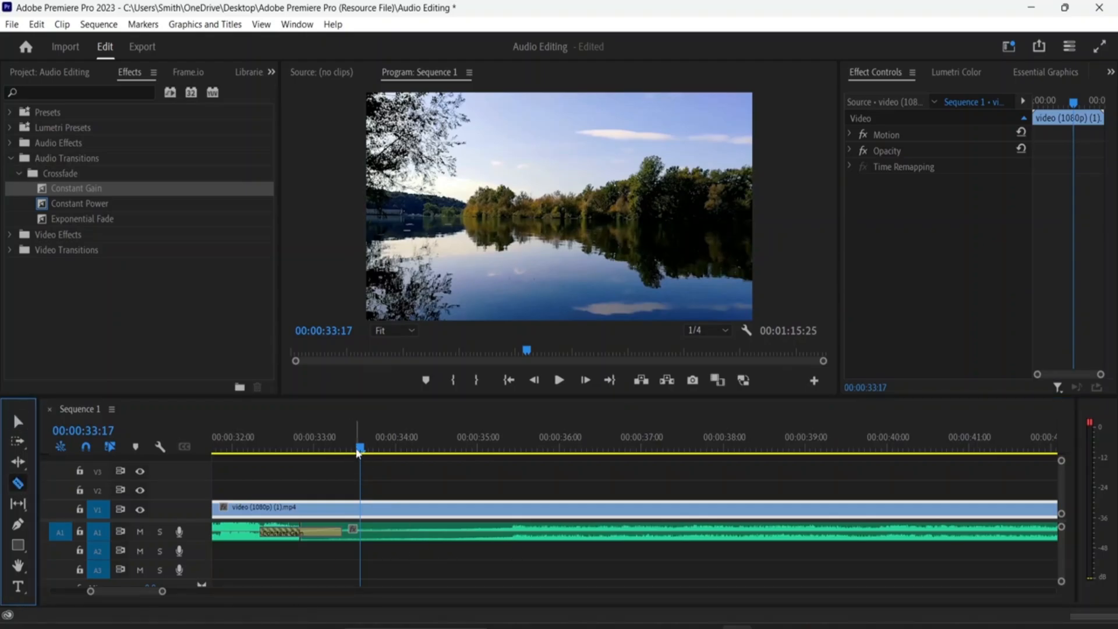
{"action": "left_click", "coordinate": [364, 470]}
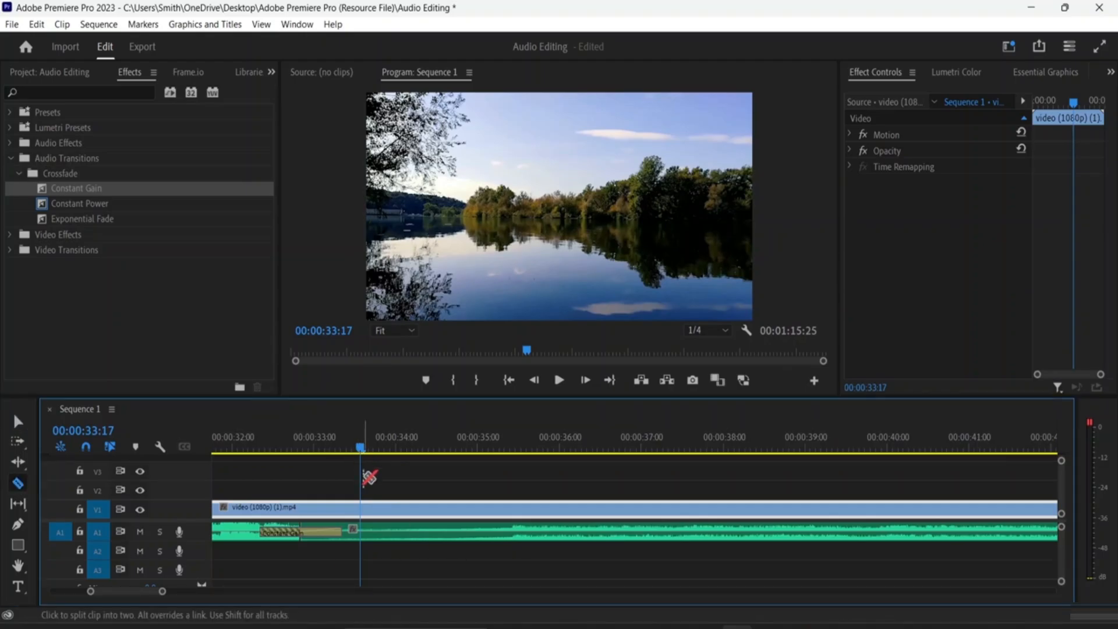
{"action": "left_click", "coordinate": [510, 534]}
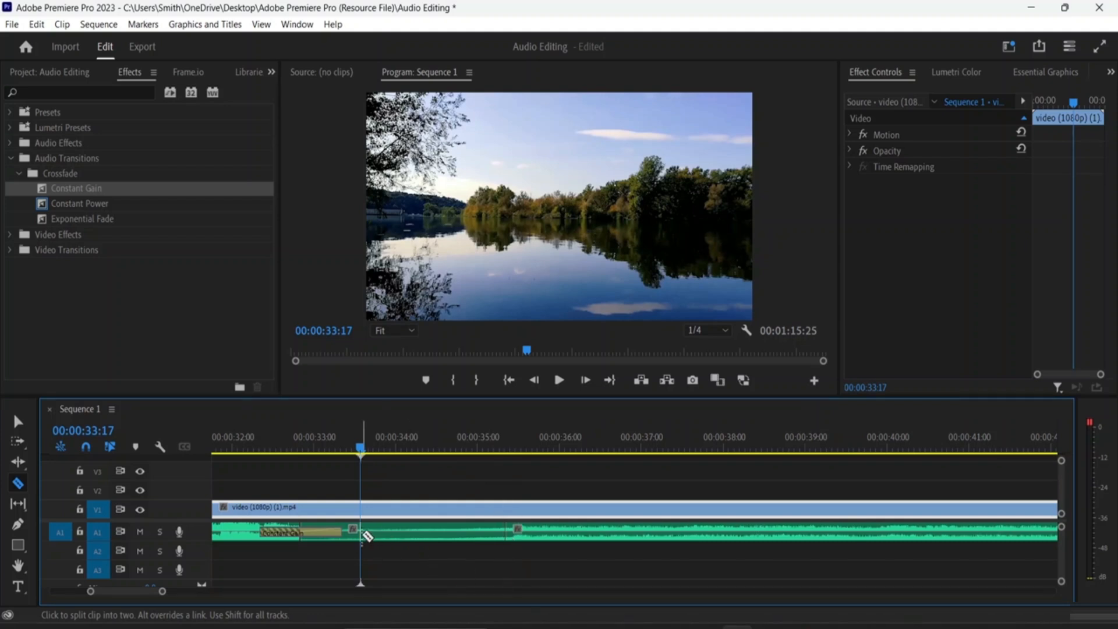
Step: Split the Roman P - Miracle clip at the playhead, 00:00:33:17, with the Razor tool, and delete the quiet piece running to 00:00:35:09
{"action": "left_click", "coordinate": [364, 535]}
{"action": "left_click", "coordinate": [17, 420]}
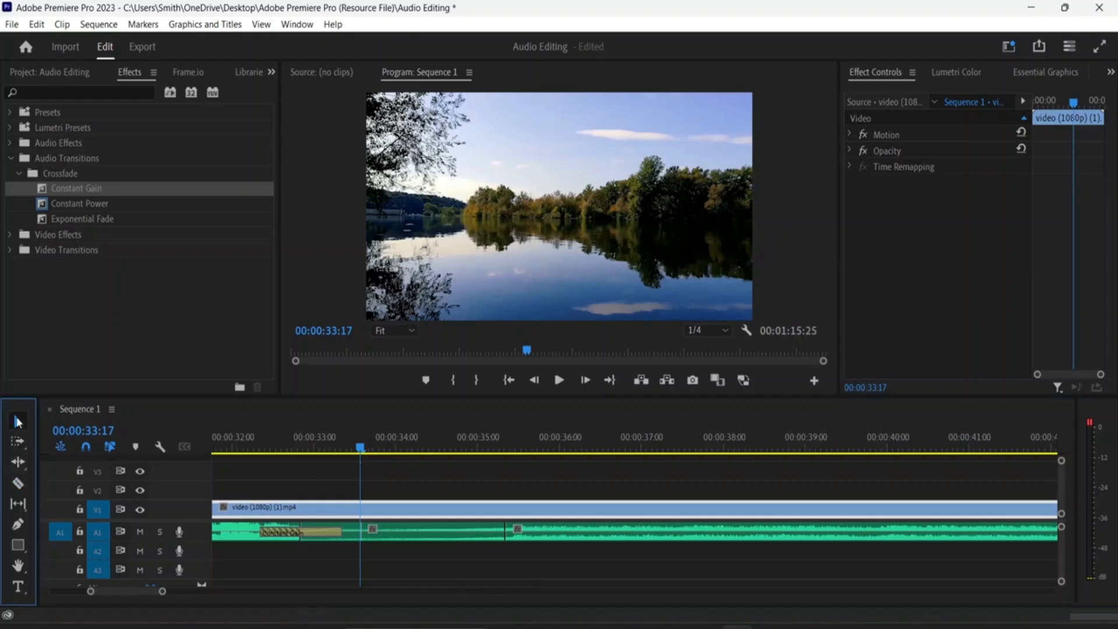
{"action": "left_click", "coordinate": [441, 533]}
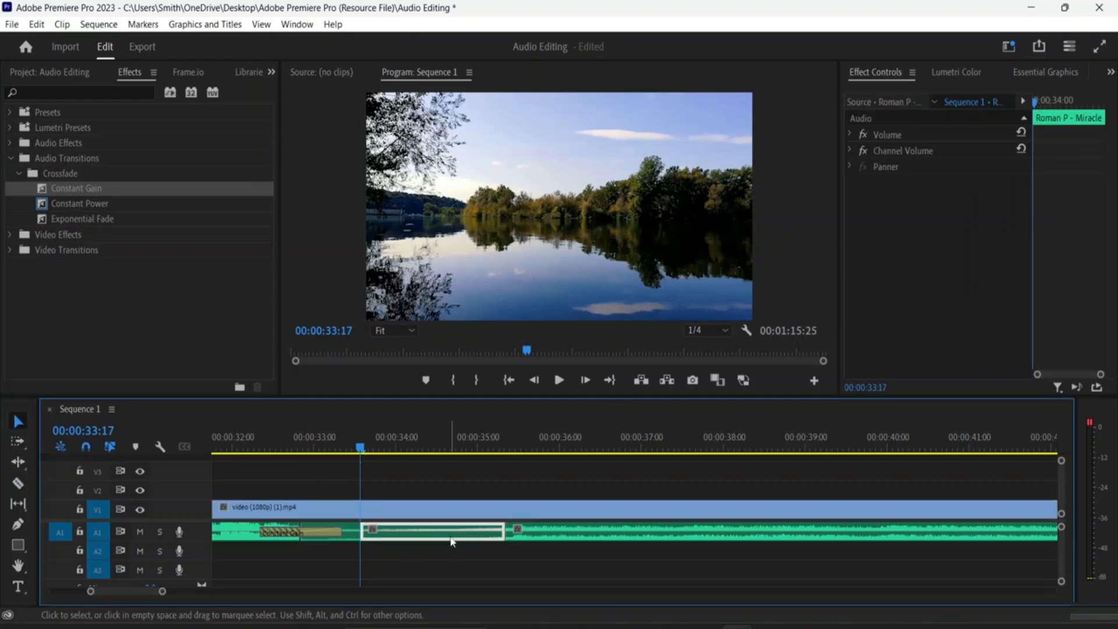
{"action": "key", "text": "Delete"}
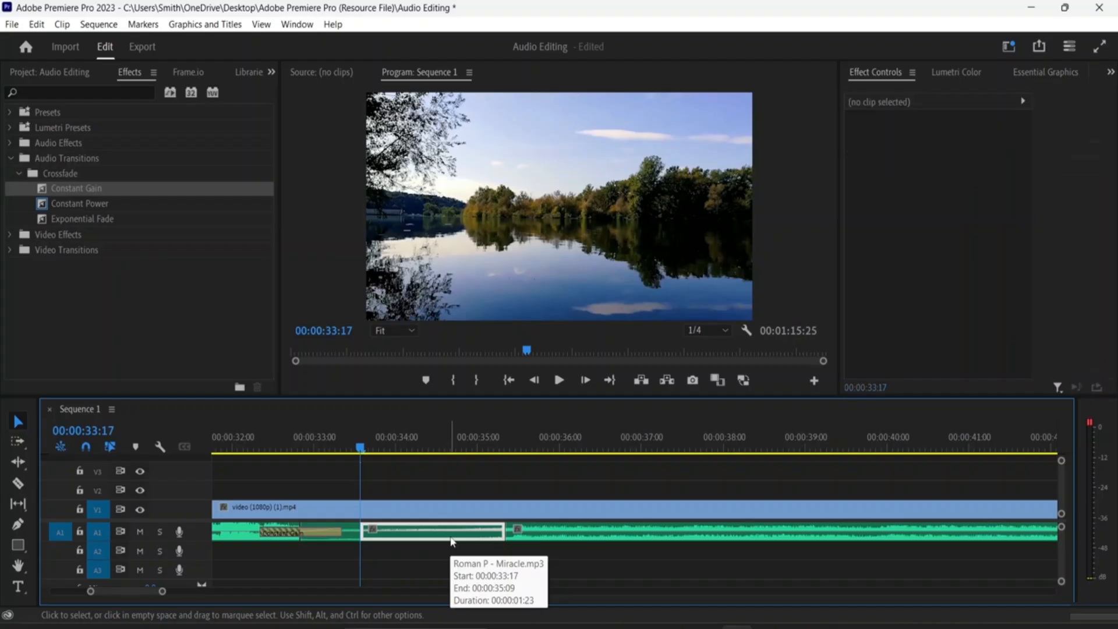
Step: Close the gap by moving the remaining Roman P - Miracle clip to start at 00:00:33:17, and extend its end to match the video's end
{"action": "left_click", "coordinate": [639, 537]}
{"action": "left_click_drag", "start_coordinate": [639, 537], "coordinate": [495, 527]}
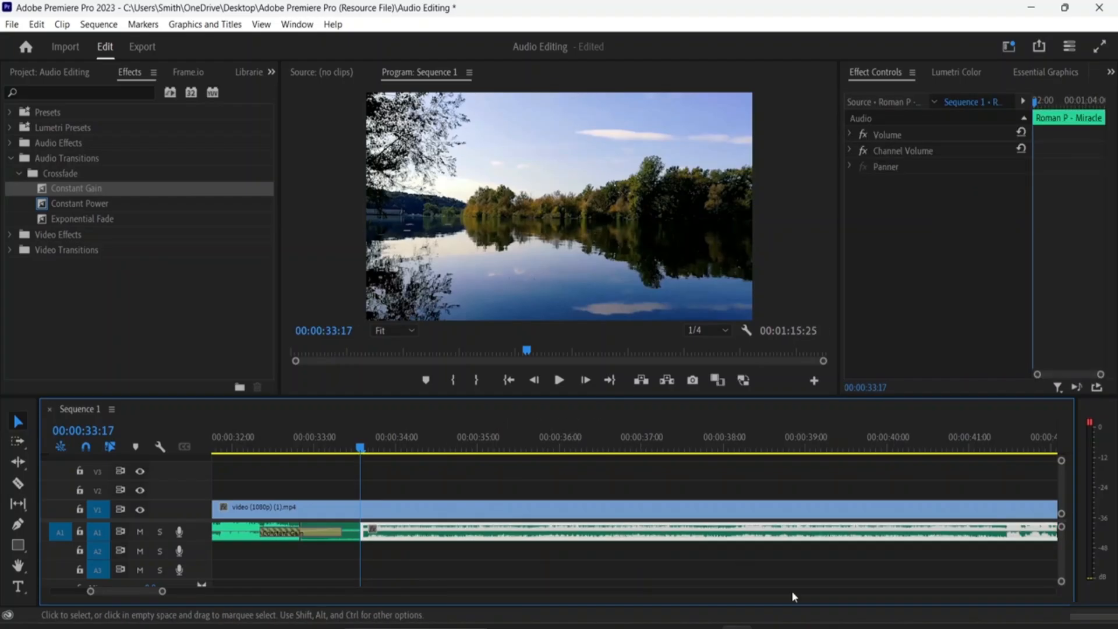
{"action": "key", "text": "minus"}
{"action": "key", "text": "minus"}
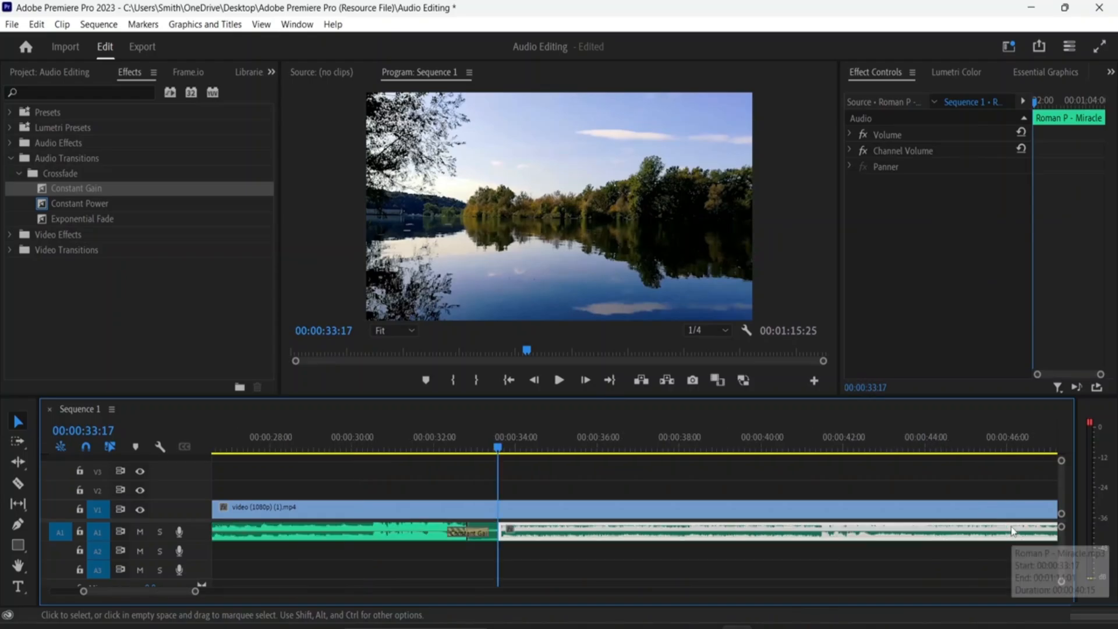
{"action": "key", "text": "minus"}
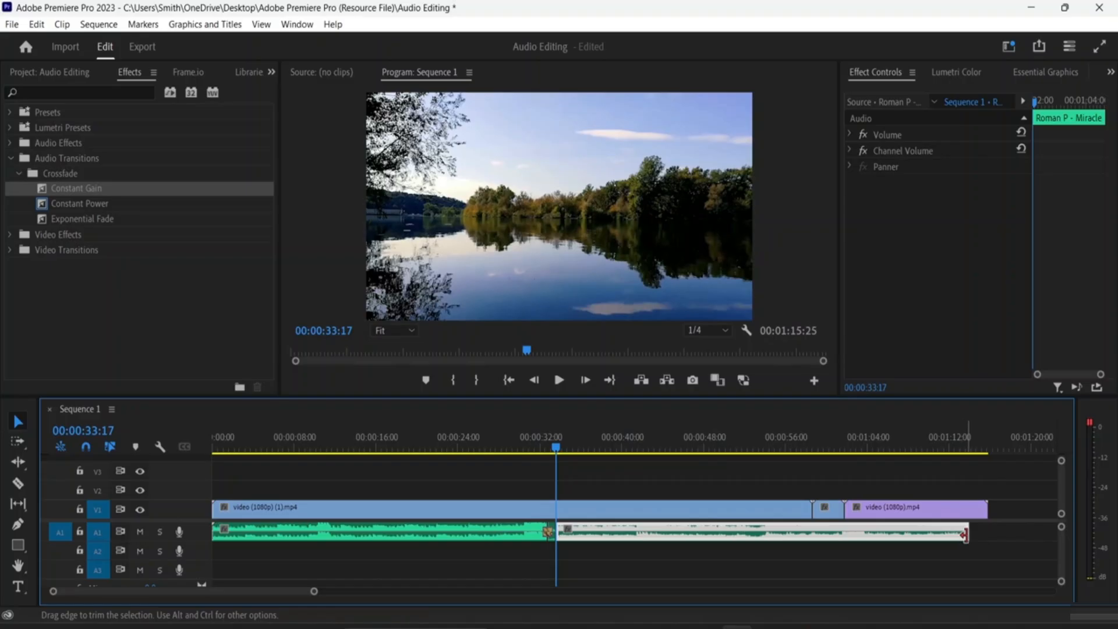
{"action": "left_click_drag", "start_coordinate": [967, 531], "coordinate": [988, 529]}
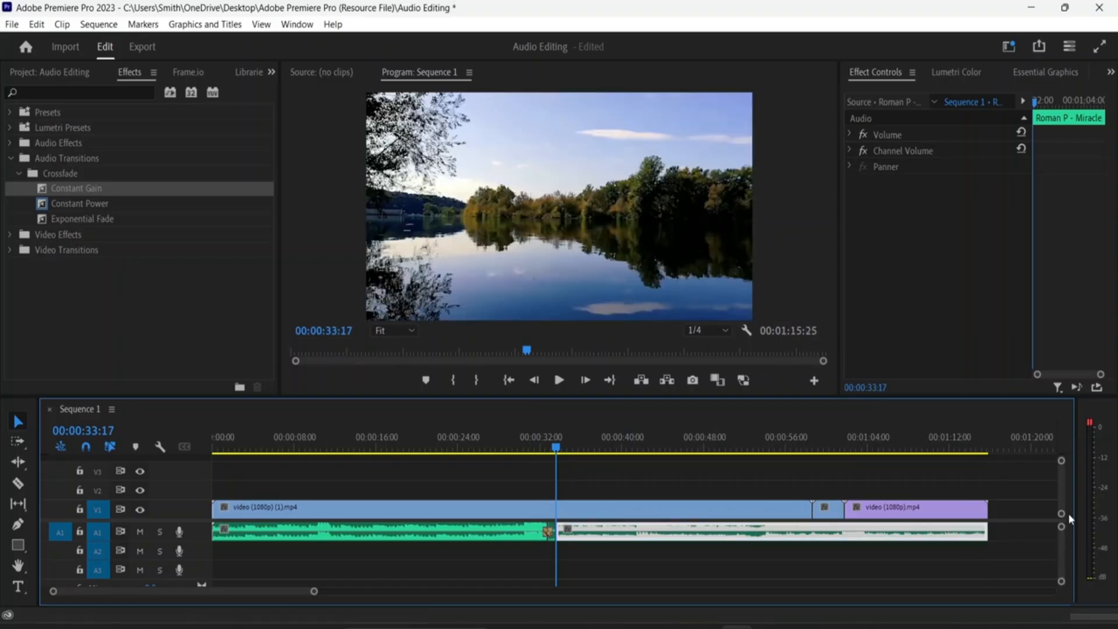
Step: Play the sequence from about 00:00:30:13 across the tightened music change to about 00:00:35:03
{"action": "left_click_drag", "start_coordinate": [558, 453], "coordinate": [526, 449]}
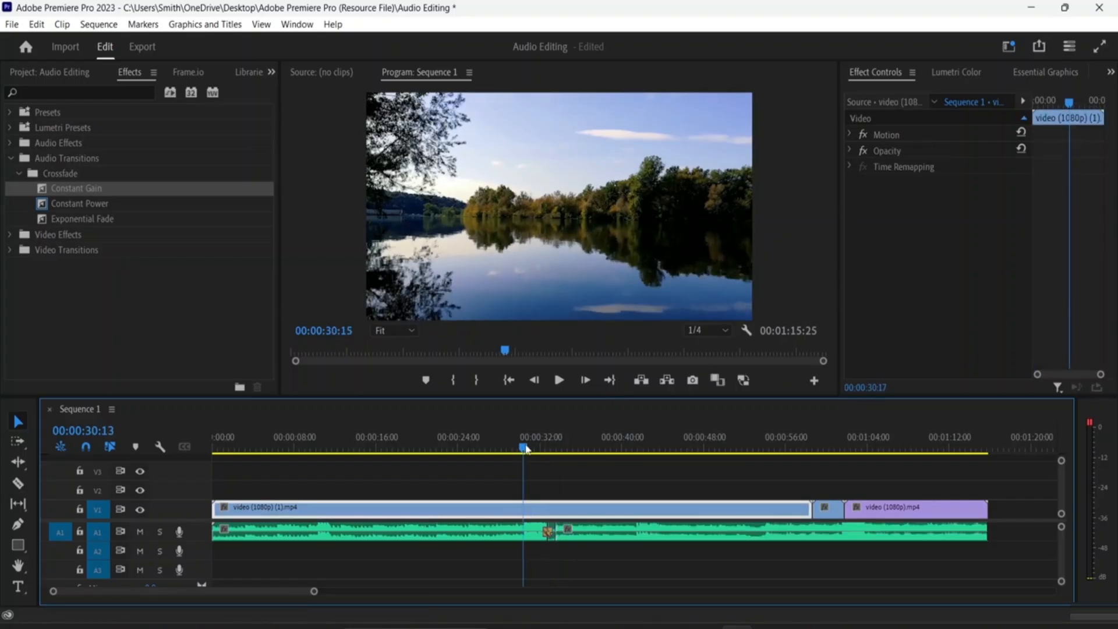
{"action": "key", "text": "space"}
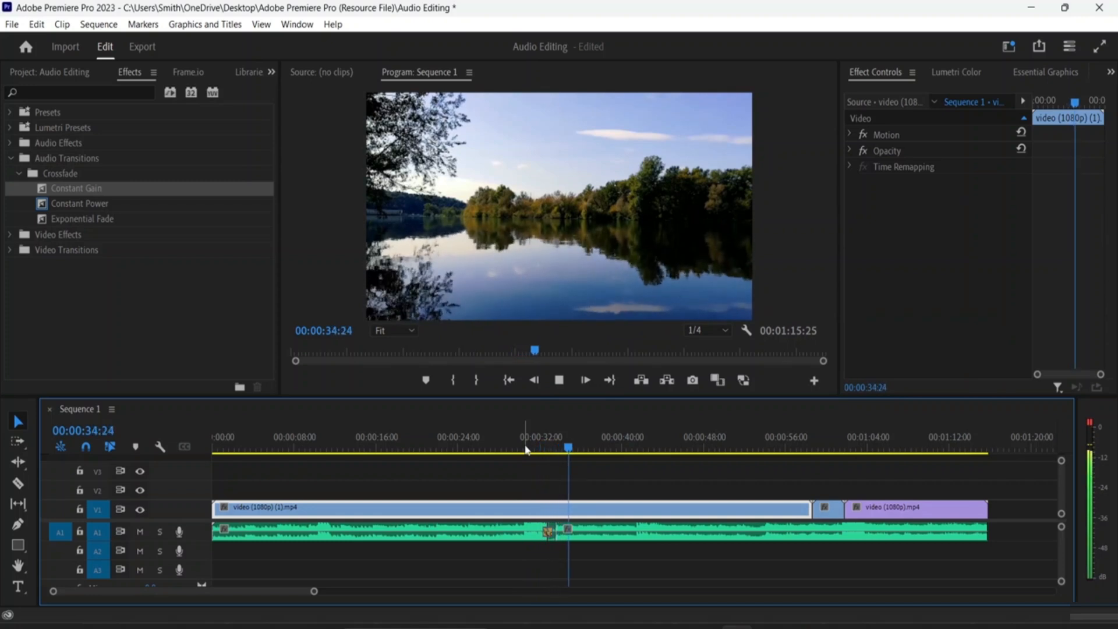
{"action": "key", "text": "space"}
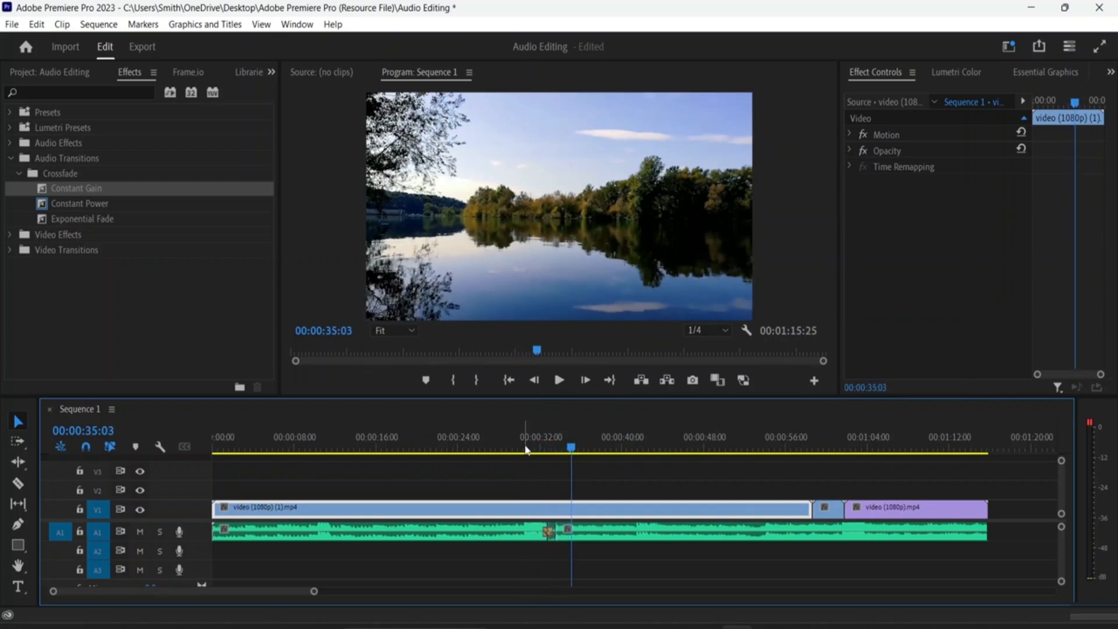
Step: Delete the Constant Gain transition between the two music clips
{"action": "left_click_drag", "start_coordinate": [76, 203], "coordinate": [549, 534]}
{"action": "left_click", "coordinate": [549, 535]}
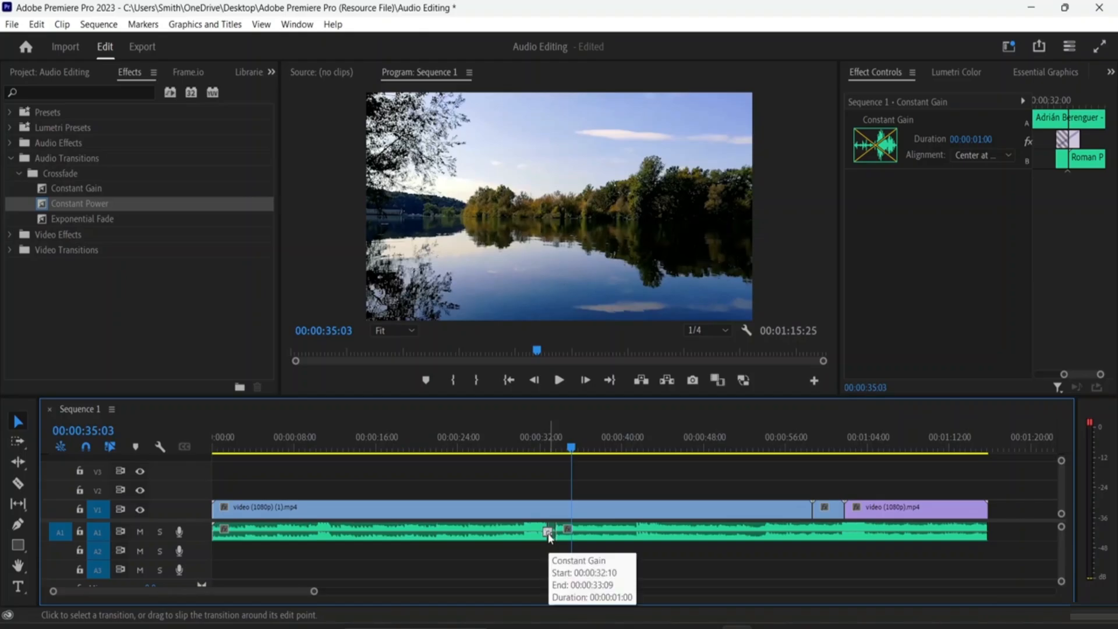
{"action": "key", "text": "Delete"}
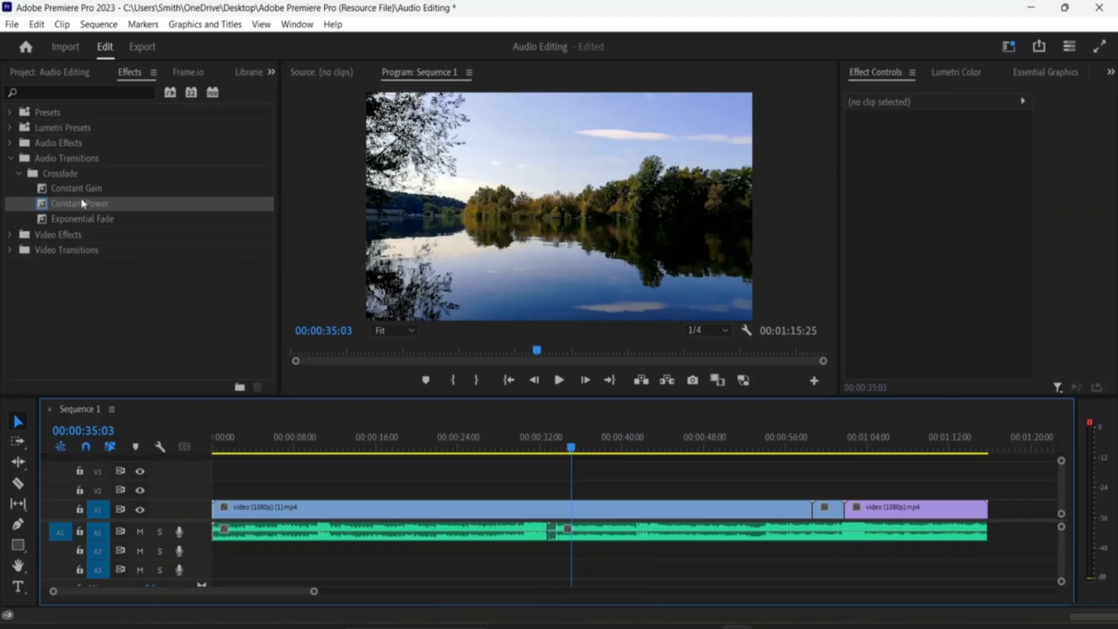
Step: Apply a Constant Power crossfade at the cut between the two music clips, and set its alignment to Center at Cut
{"action": "left_click_drag", "start_coordinate": [88, 205], "coordinate": [540, 530]}
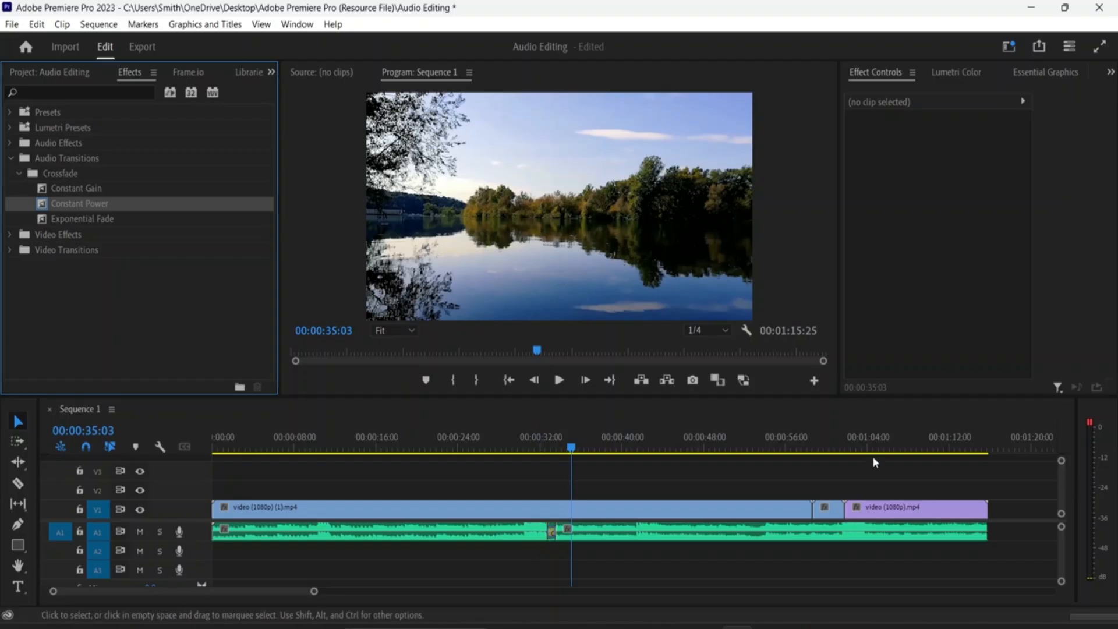
{"action": "left_click", "coordinate": [553, 533]}
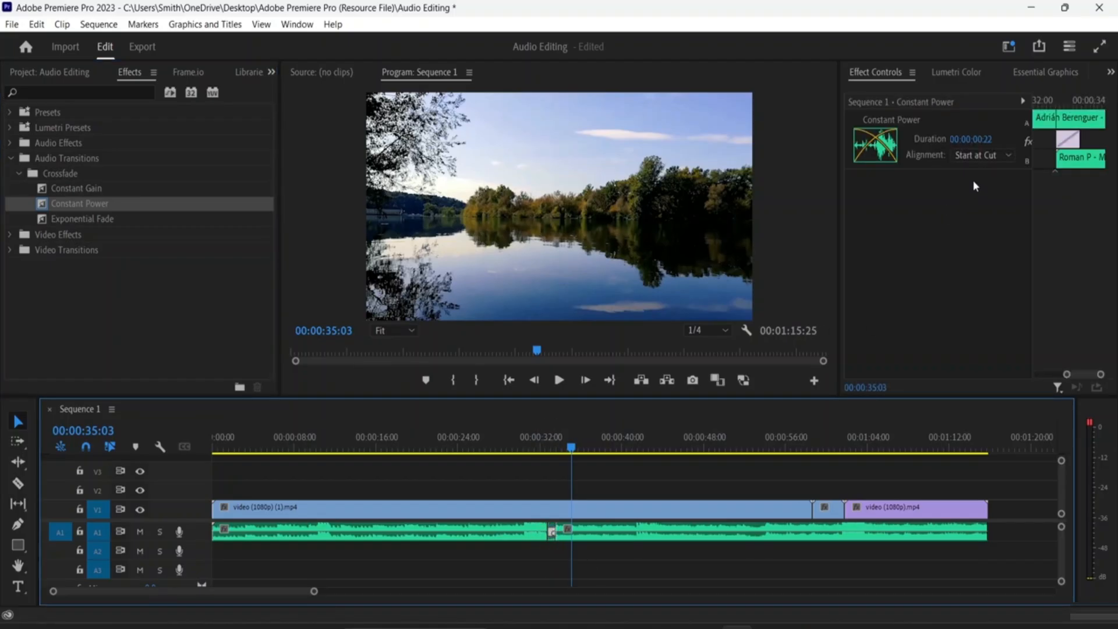
{"action": "left_click", "coordinate": [982, 157]}
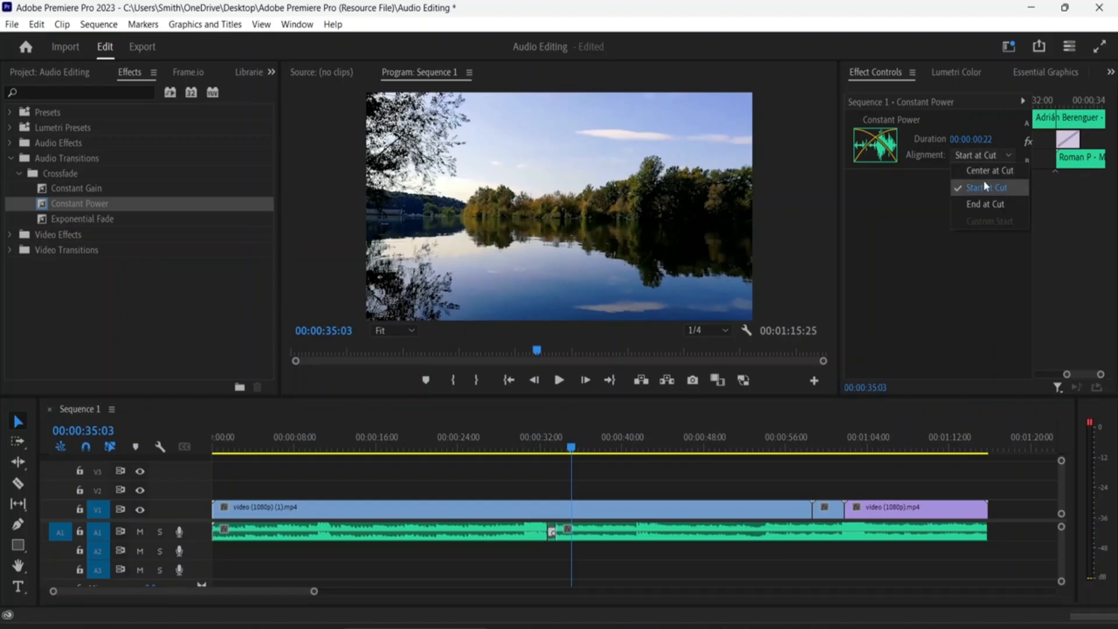
{"action": "left_click", "coordinate": [989, 170]}
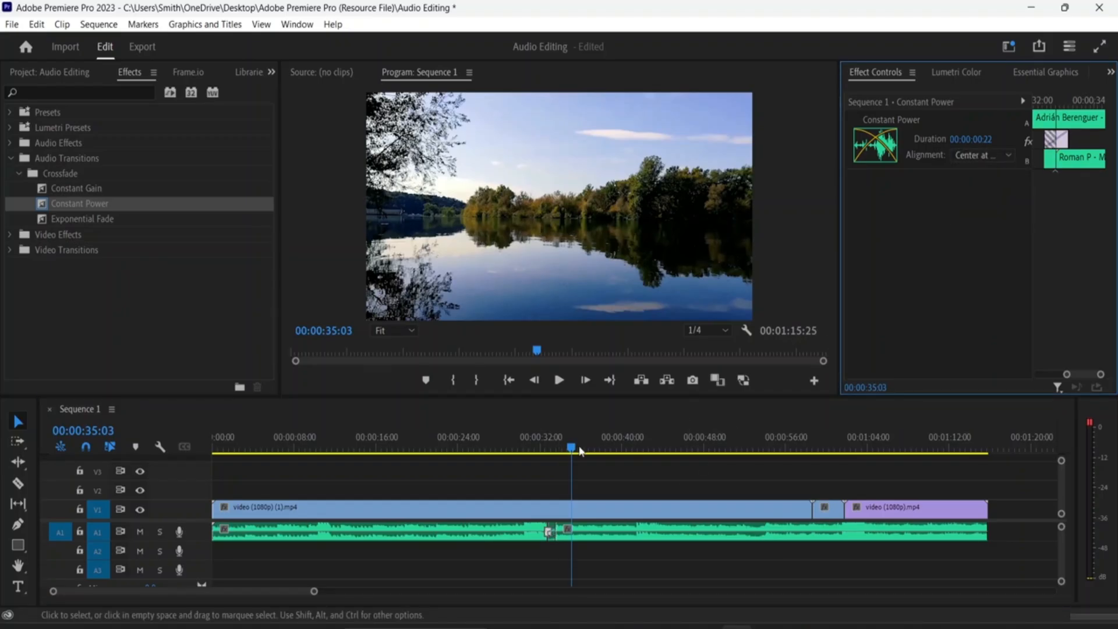
Step: Play from just before the Constant Power transition across the music change to about 00:00:35:05
{"action": "left_click", "coordinate": [529, 447]}
{"action": "key", "text": "space"}
{"action": "key", "text": "space"}
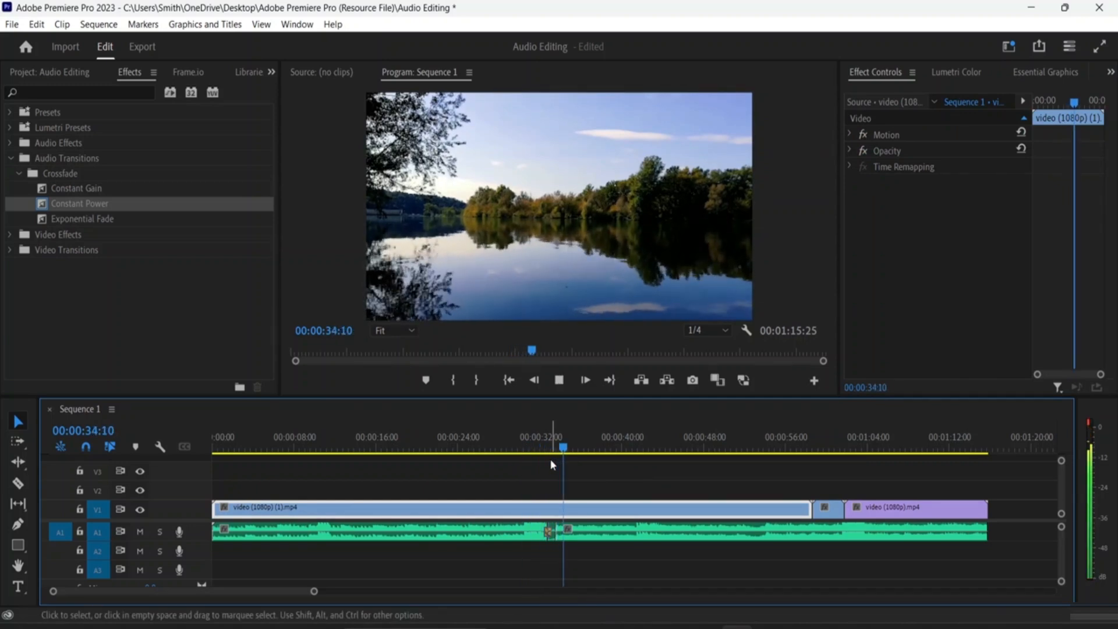
{"action": "key", "text": "space"}
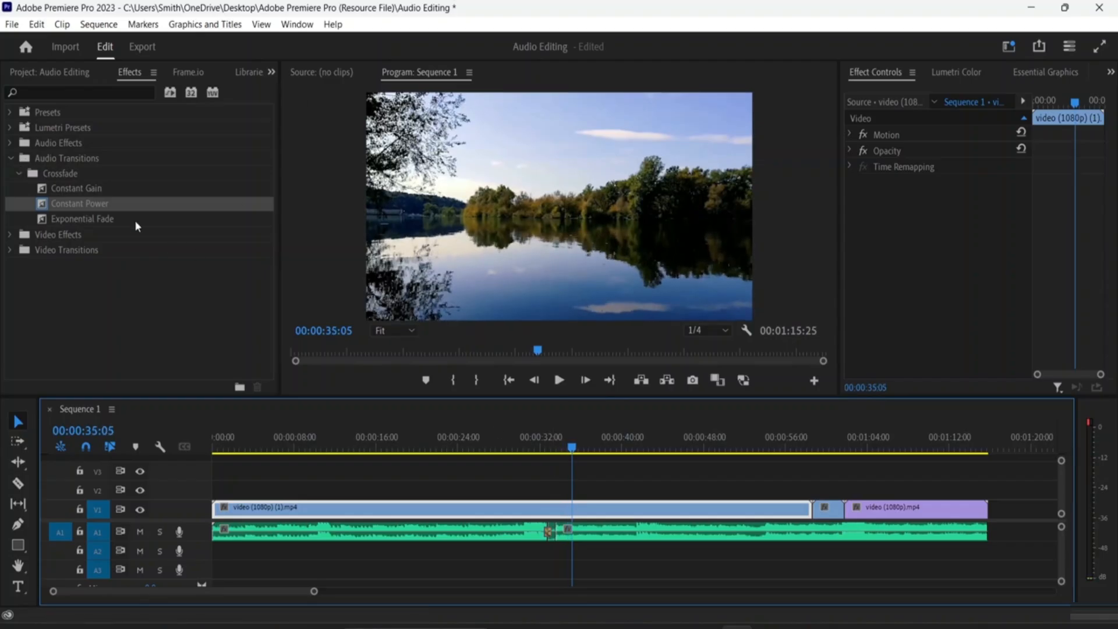
Step: Replace the Constant Power transition with an Exponential Fade, and set its alignment to Center at Cut
{"action": "left_click", "coordinate": [92, 218]}
{"action": "left_click", "coordinate": [548, 532]}
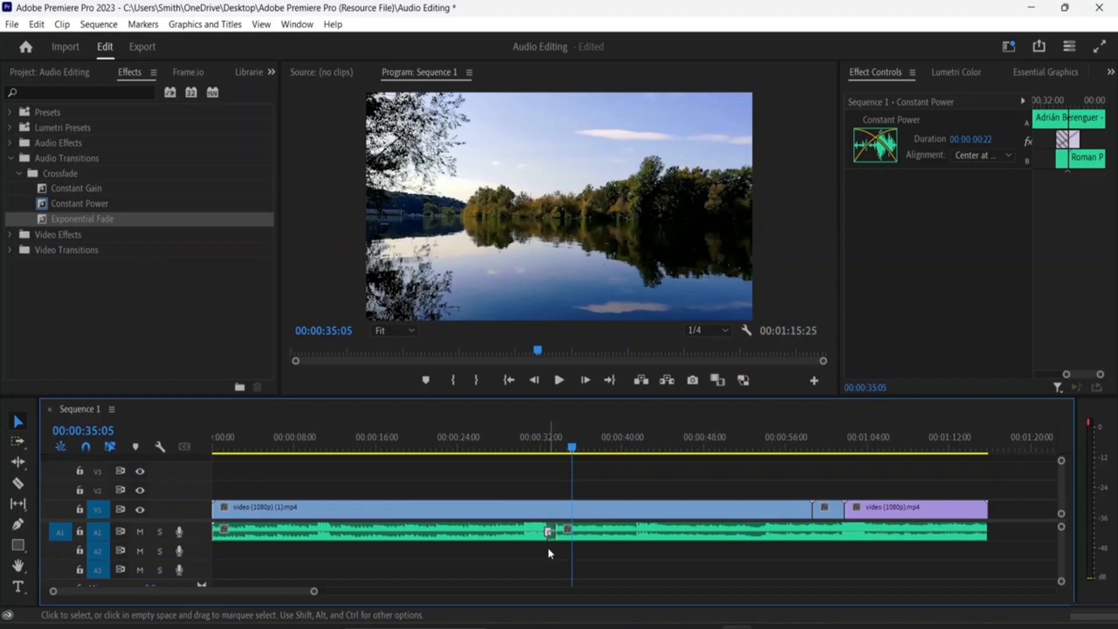
{"action": "left_click", "coordinate": [549, 553]}
{"action": "left_click_drag", "start_coordinate": [102, 217], "coordinate": [548, 531]}
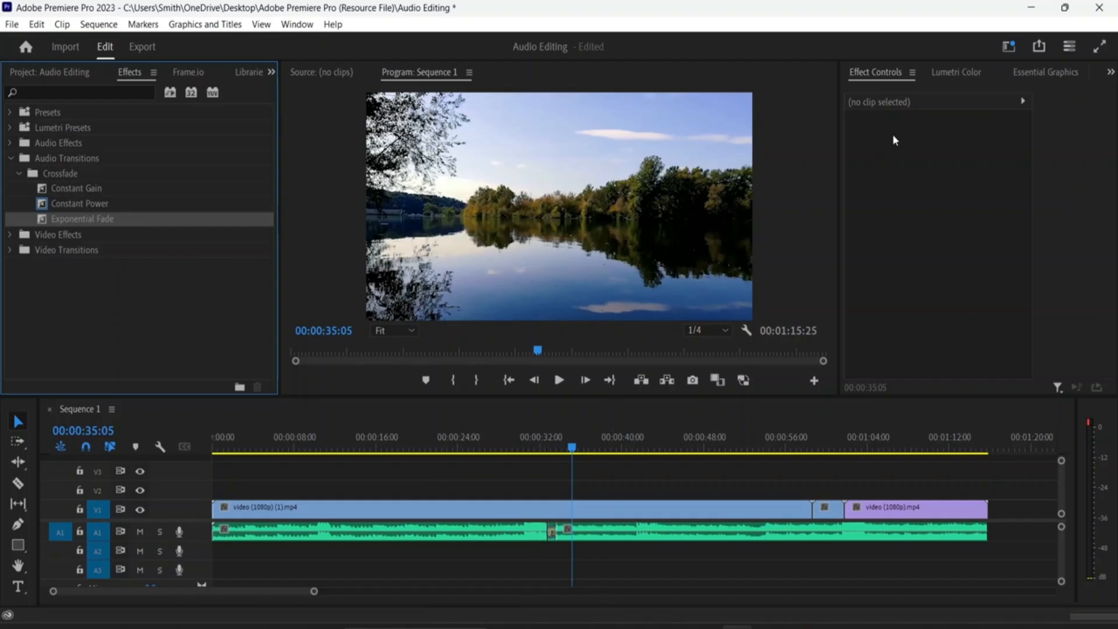
{"action": "left_click", "coordinate": [552, 532]}
{"action": "left_click", "coordinate": [1007, 155]}
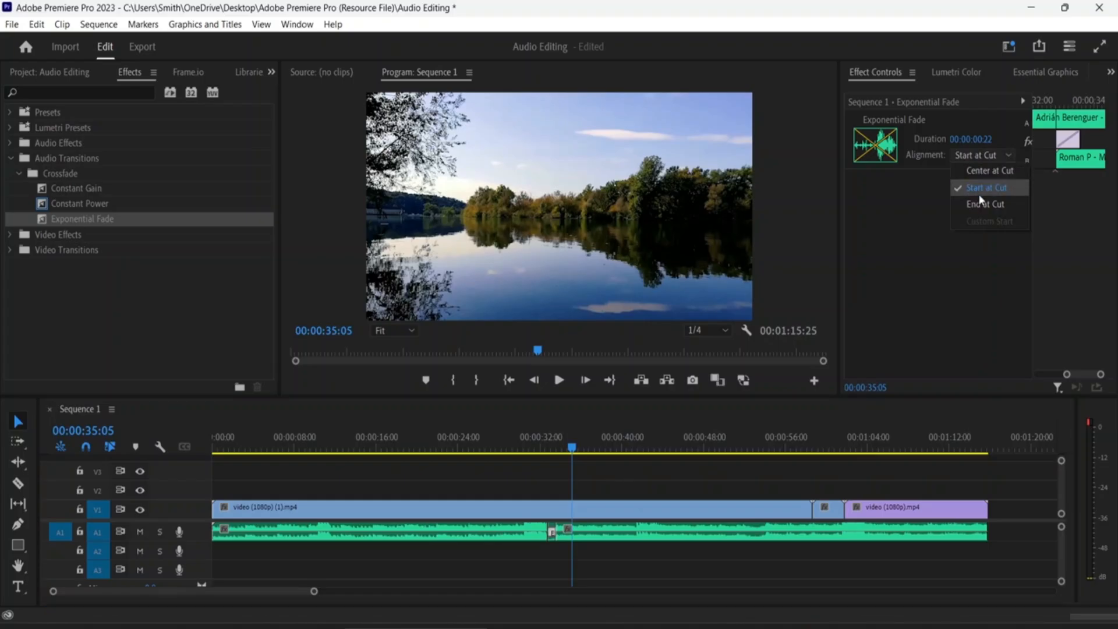
{"action": "left_click", "coordinate": [984, 170]}
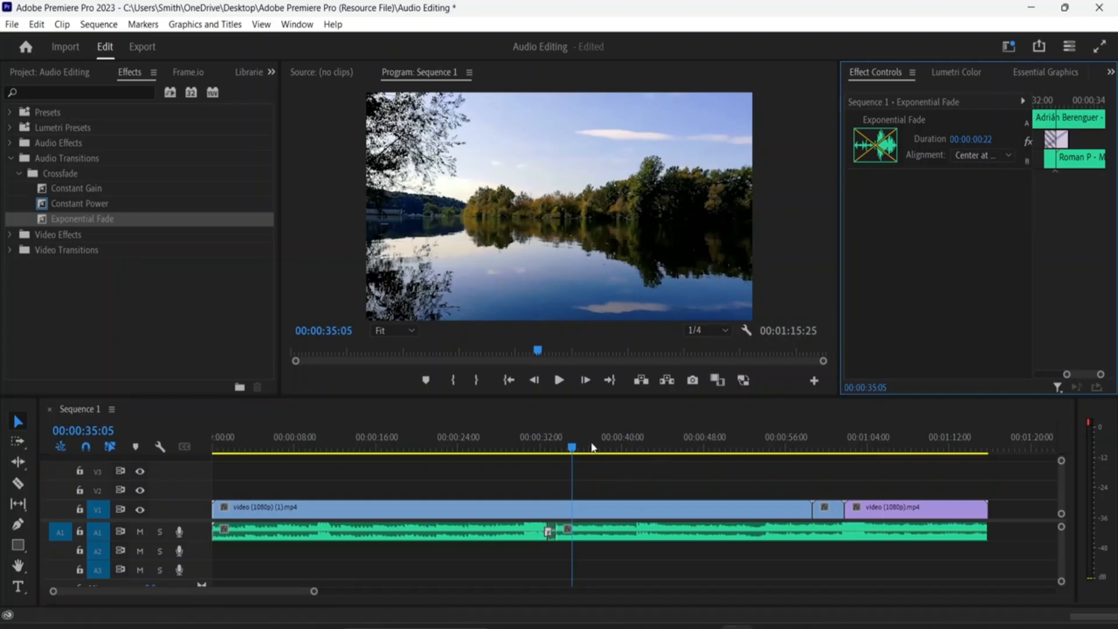
Step: Play from a few seconds before the Exponential Fade transition across the music change to about 00:00:34:14
{"action": "left_click", "coordinate": [510, 450]}
{"action": "mouse_move", "coordinate": [512, 458]}
{"action": "left_mouse_down"}
{"action": "mouse_move", "coordinate": [527, 455]}
{"action": "mouse_move", "coordinate": [516, 455]}
{"action": "left_mouse_up"}
{"action": "key", "text": "space"}
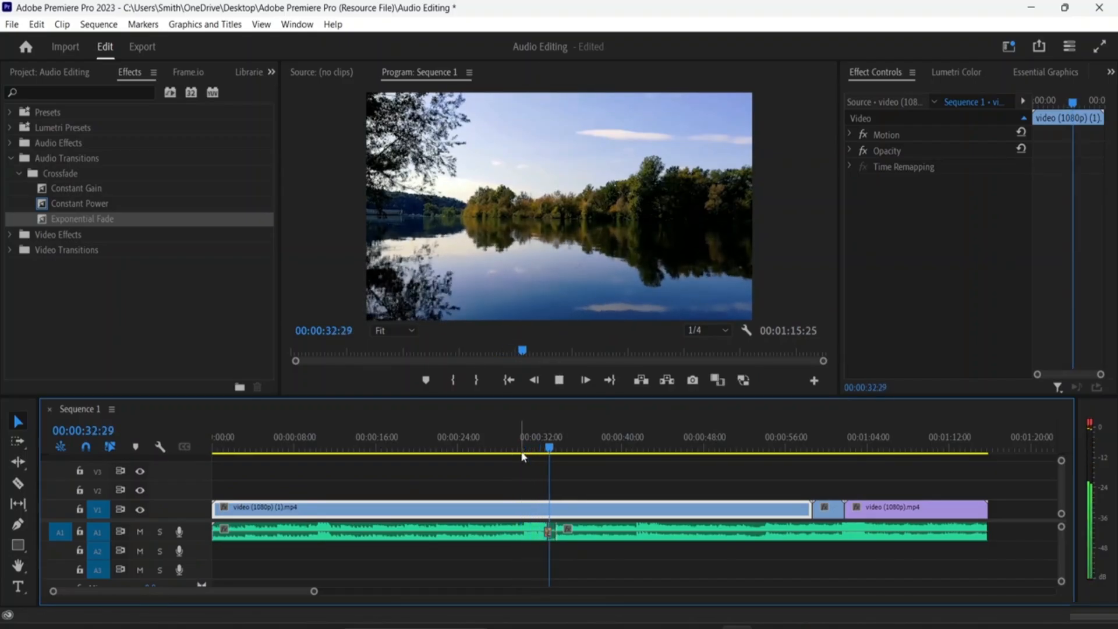
{"action": "key", "text": "space"}
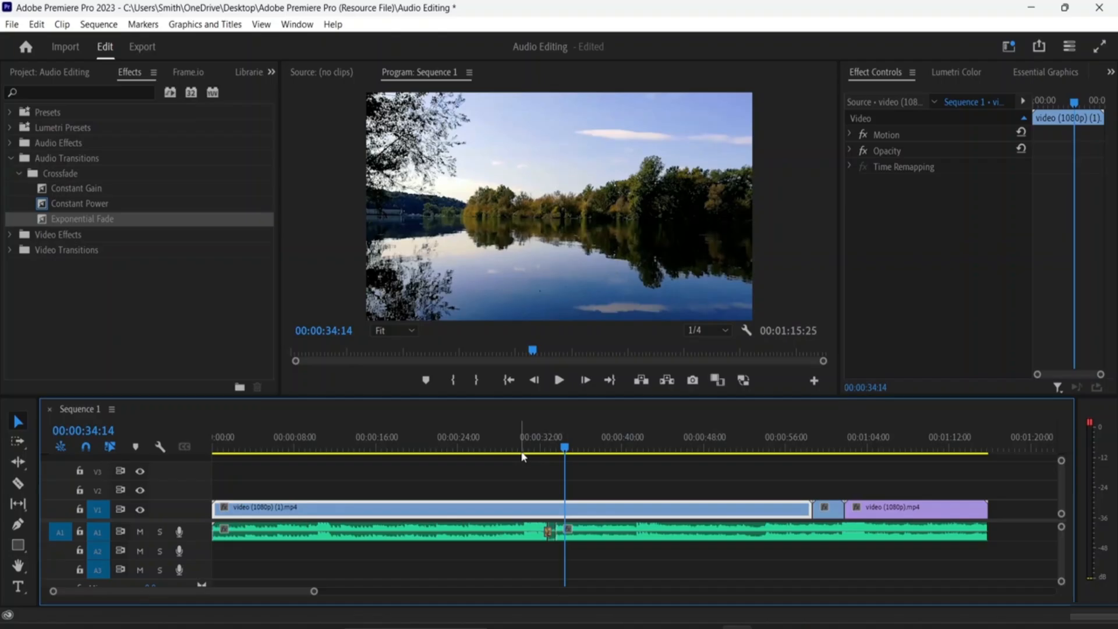
Step: Open Adrián Berenguer - Forzisimo.mp3 from the project in the Source Monitor, and adjust the vertical scale of its waveform
{"action": "left_click", "coordinate": [61, 72]}
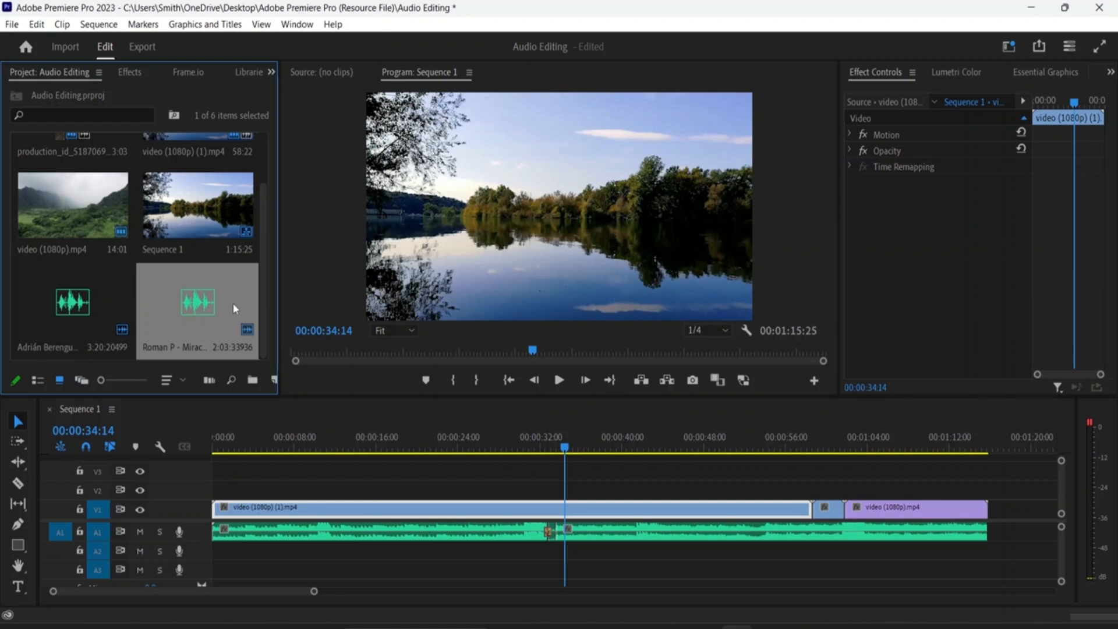
{"action": "double_click", "coordinate": [74, 303]}
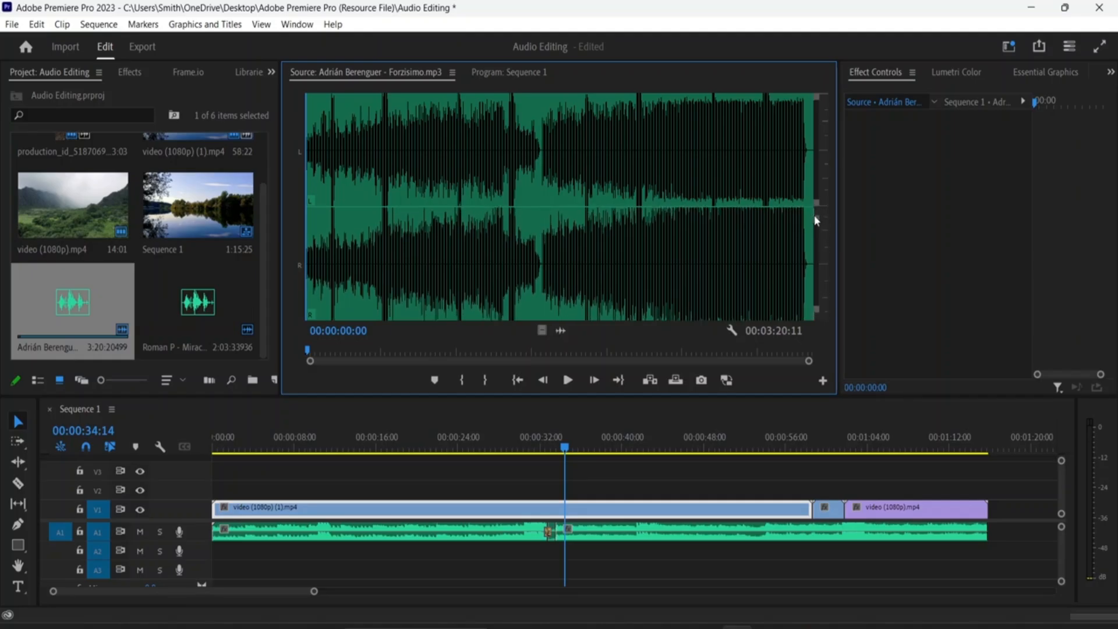
{"action": "mouse_move", "coordinate": [814, 223]}
{"action": "left_mouse_down"}
{"action": "mouse_move", "coordinate": [822, 268]}
{"action": "mouse_move", "coordinate": [823, 215]}
{"action": "left_mouse_up"}
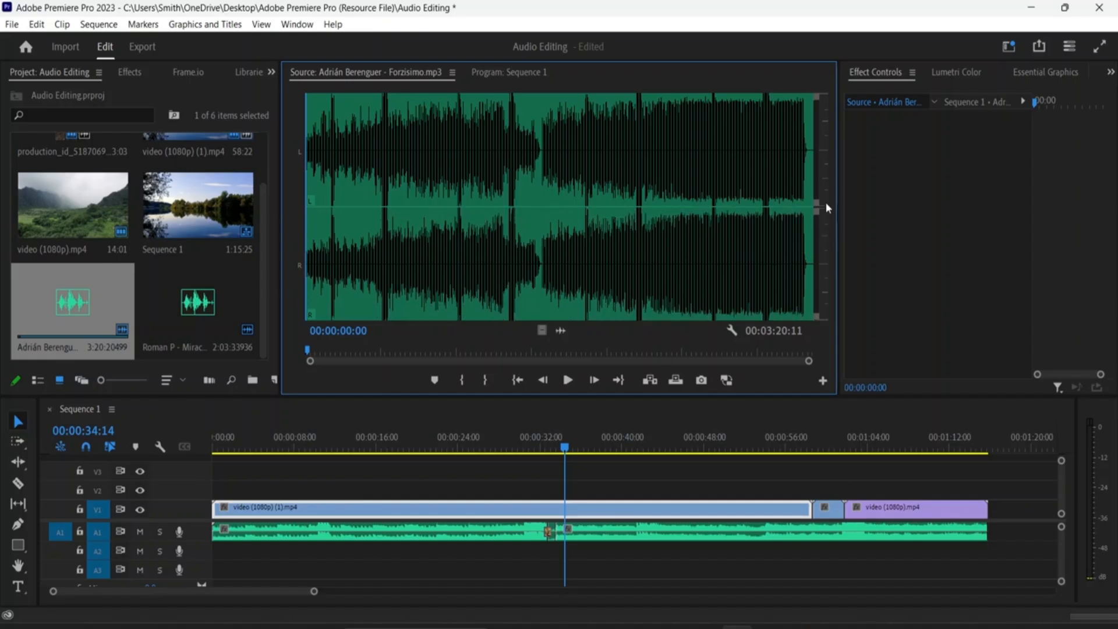
{"action": "mouse_move", "coordinate": [815, 206]}
{"action": "left_mouse_down"}
{"action": "mouse_move", "coordinate": [812, 141]}
{"action": "mouse_move", "coordinate": [811, 207]}
{"action": "left_mouse_up"}
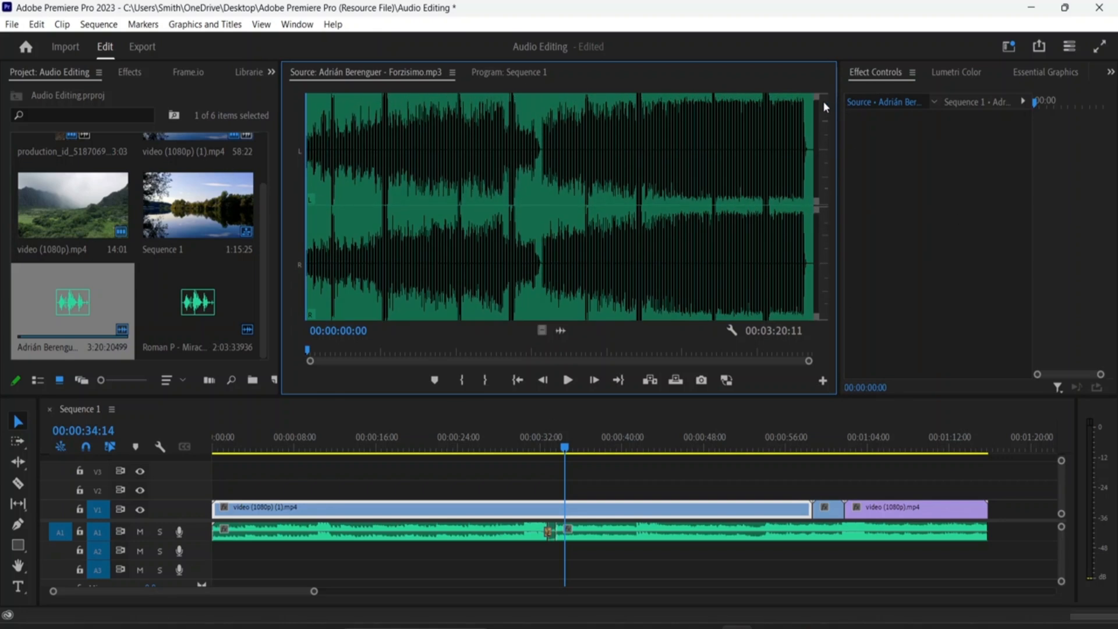
{"action": "mouse_move", "coordinate": [816, 102]}
{"action": "left_mouse_down"}
{"action": "mouse_move", "coordinate": [808, 150]}
{"action": "mouse_move", "coordinate": [809, 99]}
{"action": "left_mouse_up"}
Step: Place the Forzisimo track's source playhead at 00:00:39:23 and examine the waveform there up close
{"action": "left_click", "coordinate": [406, 253]}
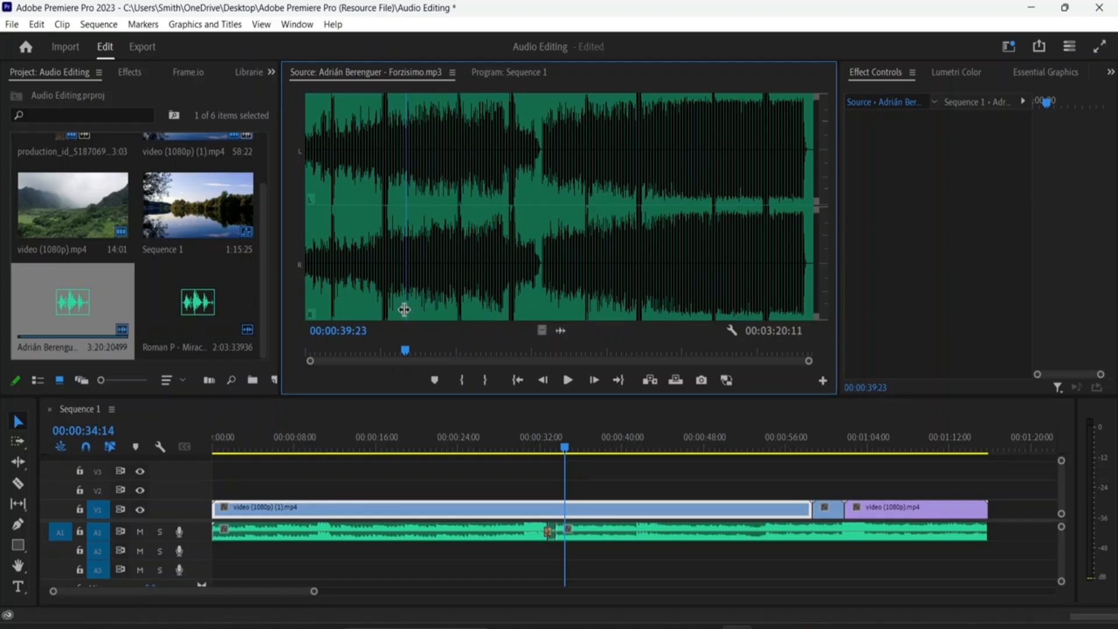
{"action": "left_click_drag", "start_coordinate": [308, 367], "coordinate": [342, 365]}
{"action": "scroll", "coordinate": [429, 373], "scroll_direction": "up", "scroll_amount": 4}
{"action": "scroll", "coordinate": [505, 382], "scroll_direction": "up", "scroll_amount": 5}
{"action": "scroll", "coordinate": [591, 379], "scroll_direction": "down", "scroll_amount": 1}
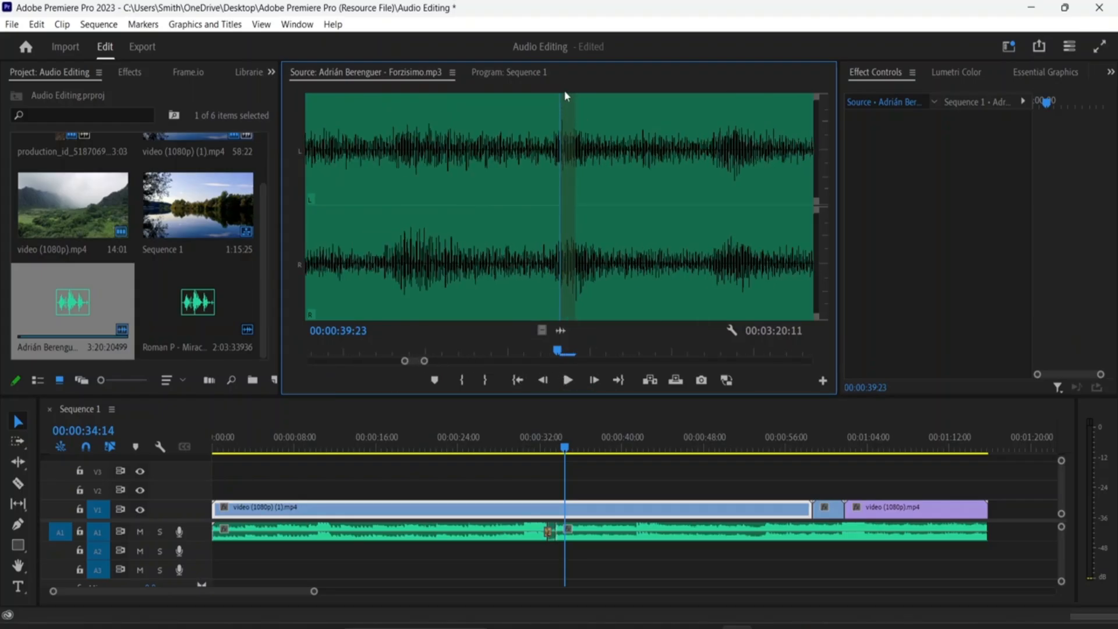
Step: Play the Forzisimo source track to about 00:00:52:10 while viewing a wider stretch of its waveform
{"action": "left_click_drag", "start_coordinate": [560, 98], "coordinate": [326, 127]}
{"action": "key", "text": "space"}
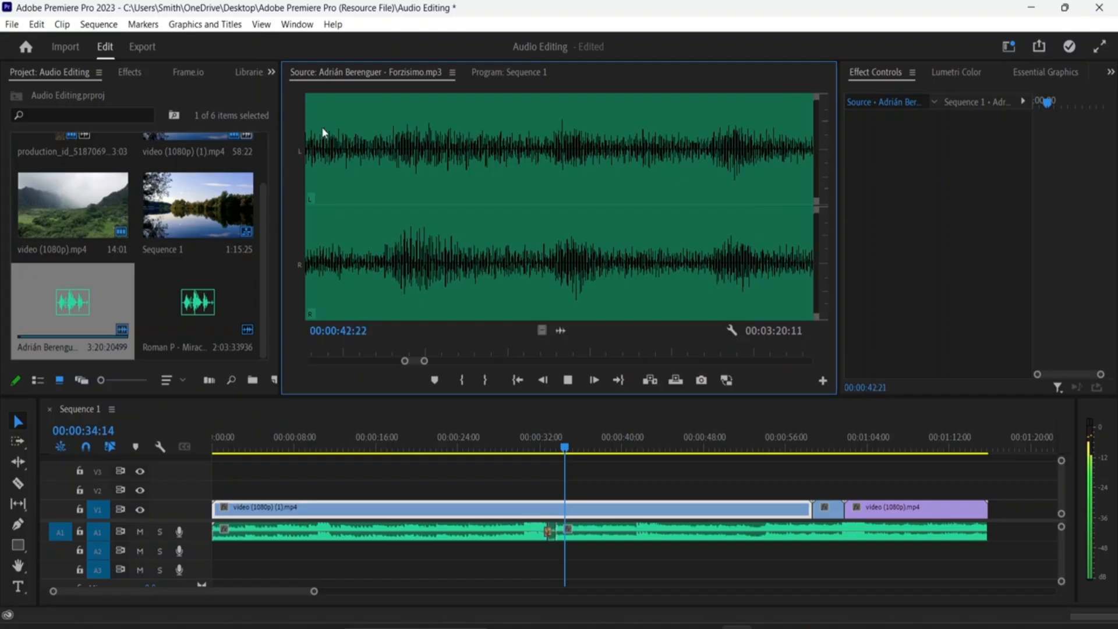
{"action": "left_click_drag", "start_coordinate": [423, 361], "coordinate": [742, 361]}
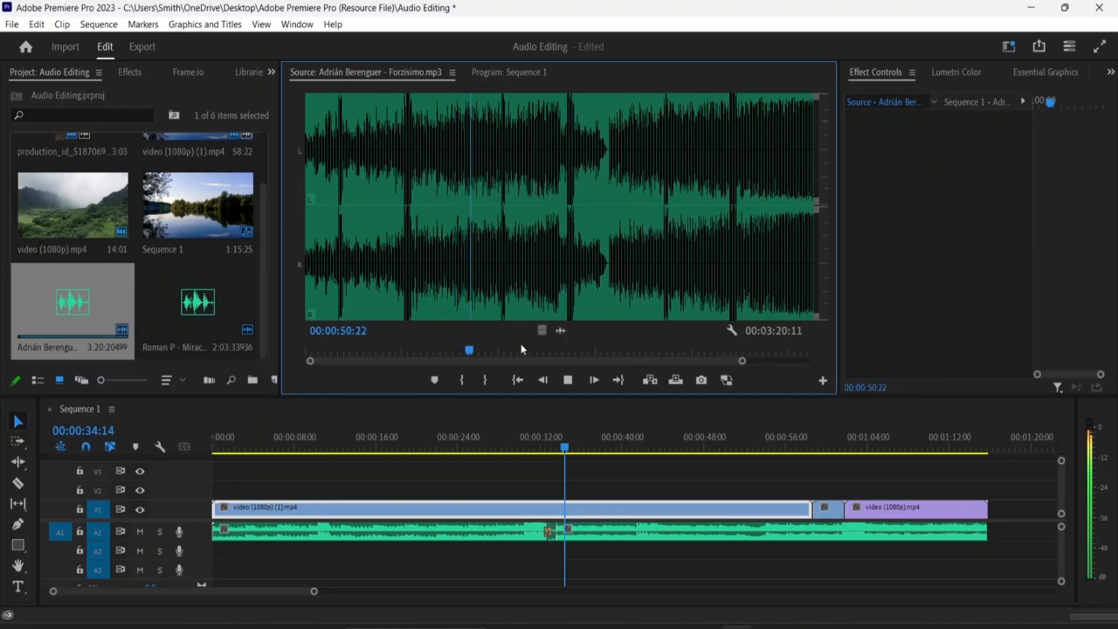
{"action": "key", "text": "space"}
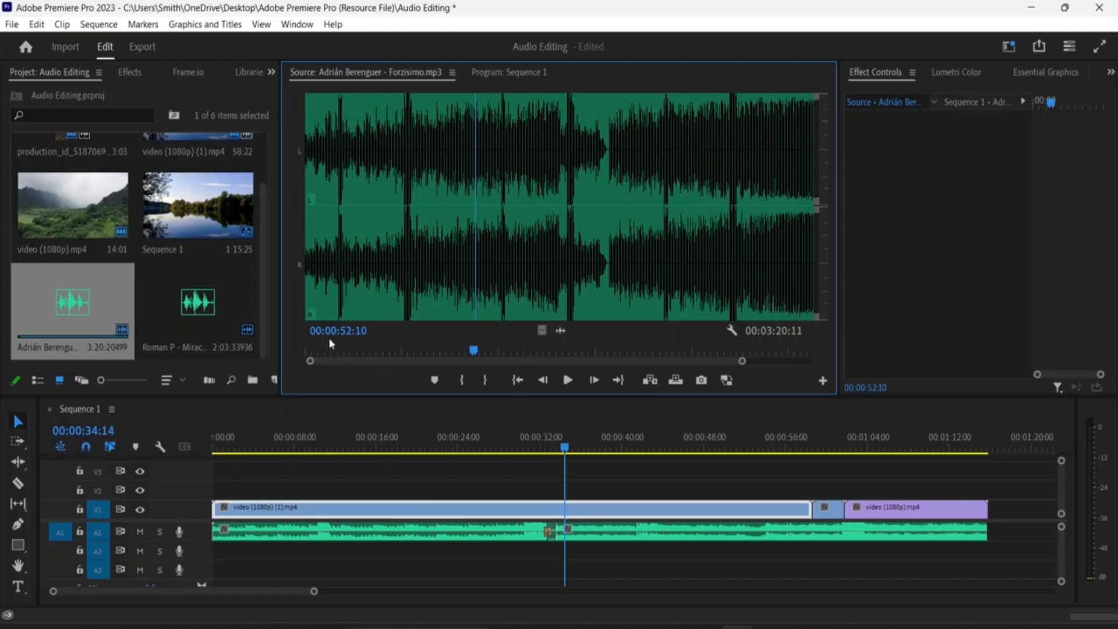
Step: Play the Forzisimo source track to about 00:00:54:00, and step it frame by frame to 00:00:54:12
{"action": "left_click", "coordinate": [92, 431]}
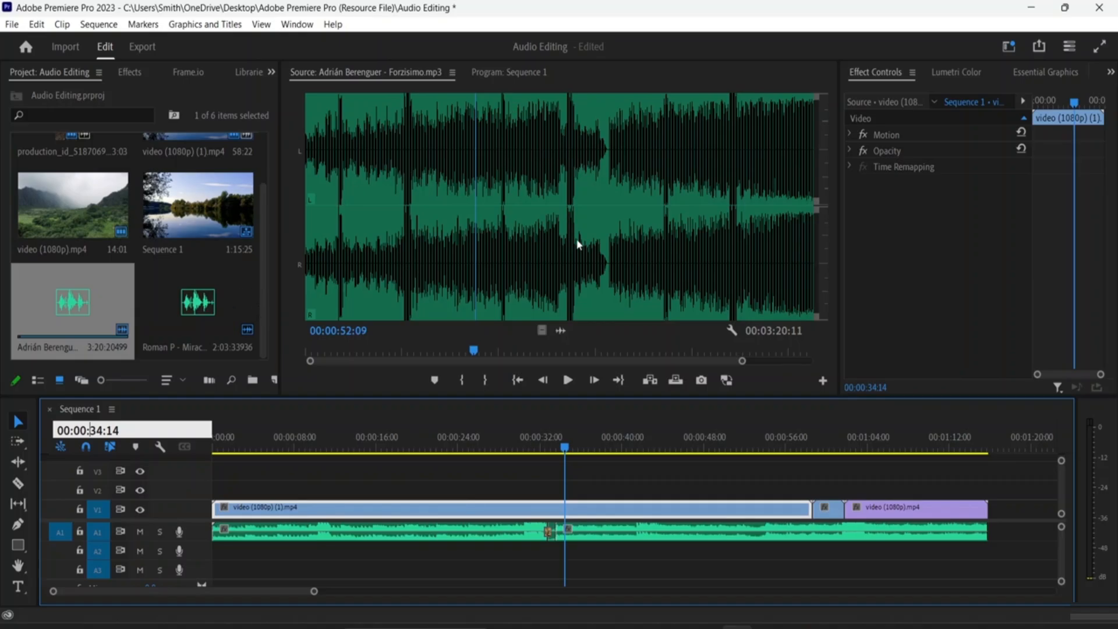
{"action": "left_click", "coordinate": [568, 381]}
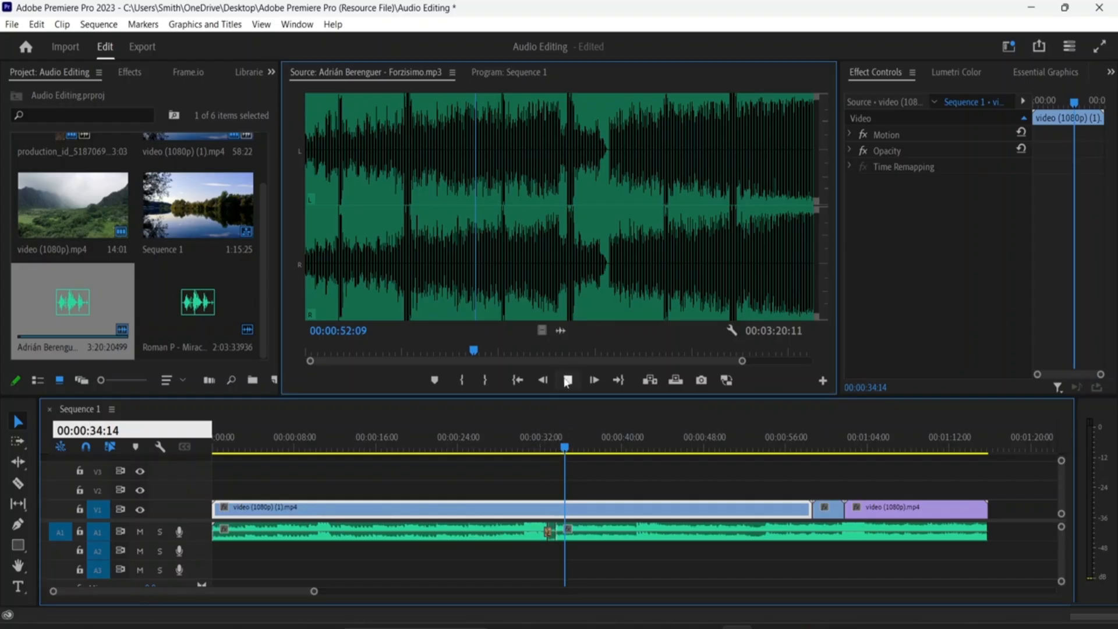
{"action": "left_click", "coordinate": [568, 380]}
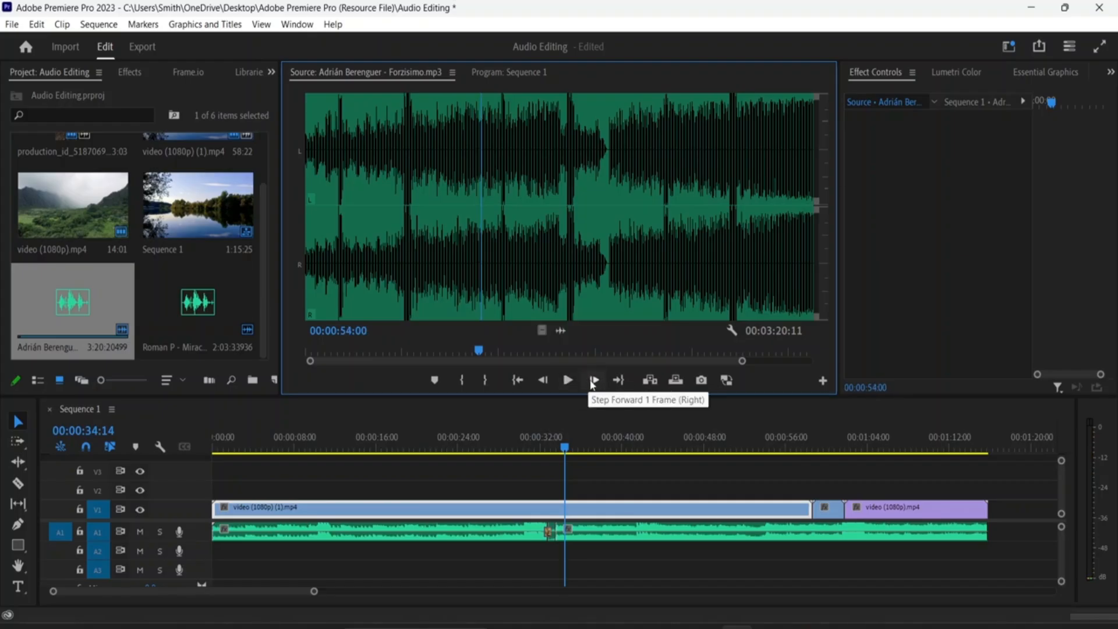
{"action": "left_click", "coordinate": [593, 382]}
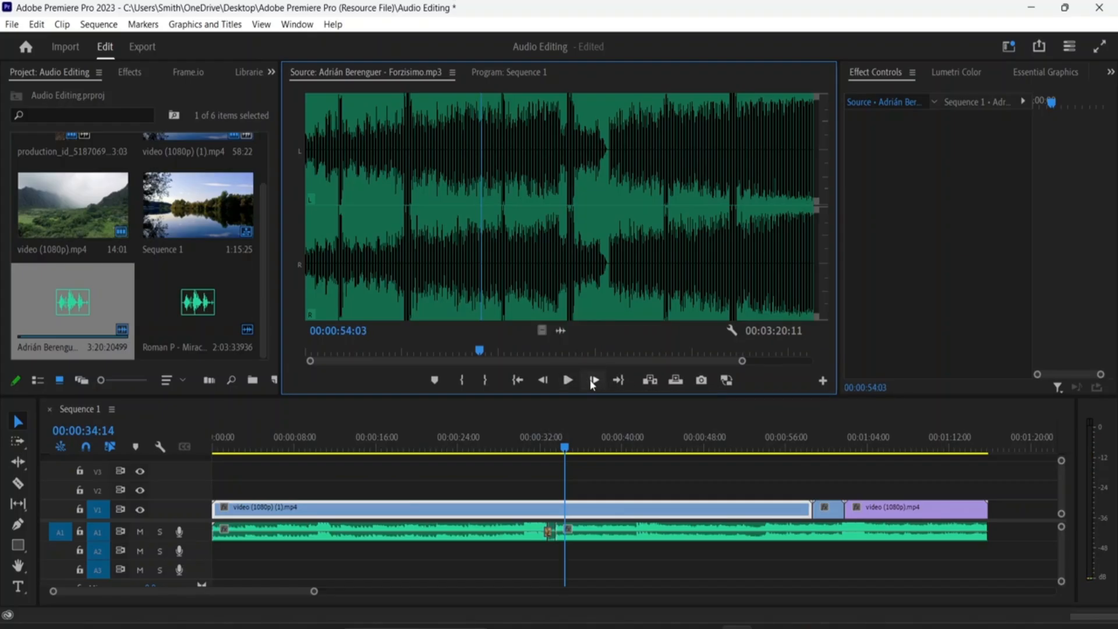
{"action": "left_click", "coordinate": [593, 380]}
{"action": "left_click", "coordinate": [593, 380]}
{"action": "left_click", "coordinate": [593, 381]}
{"action": "left_click", "coordinate": [593, 381]}
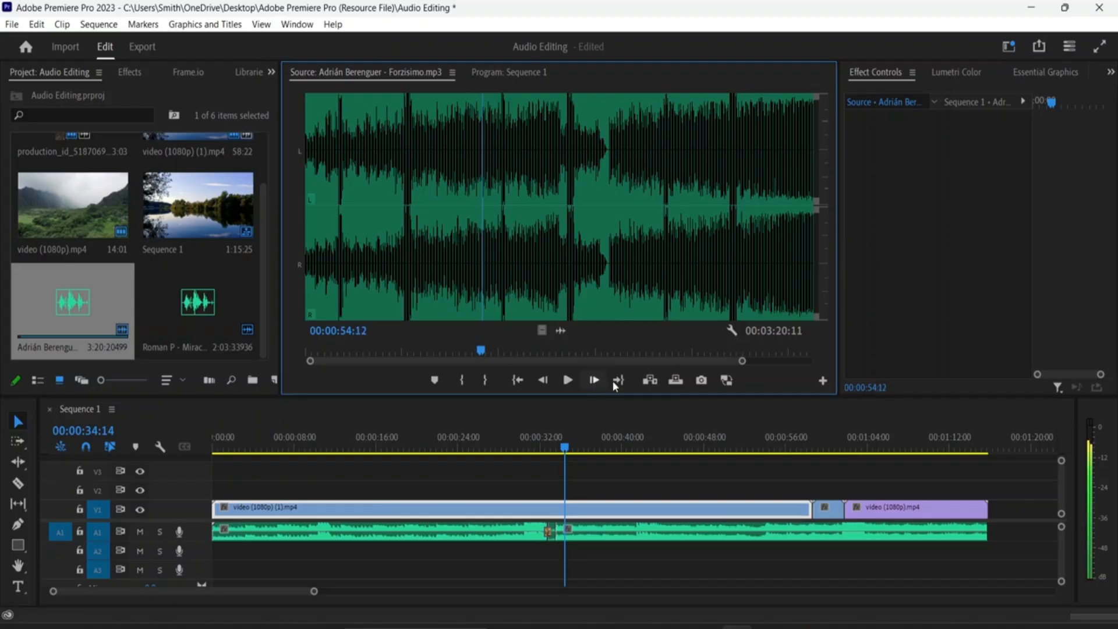
{"action": "left_click", "coordinate": [701, 380]}
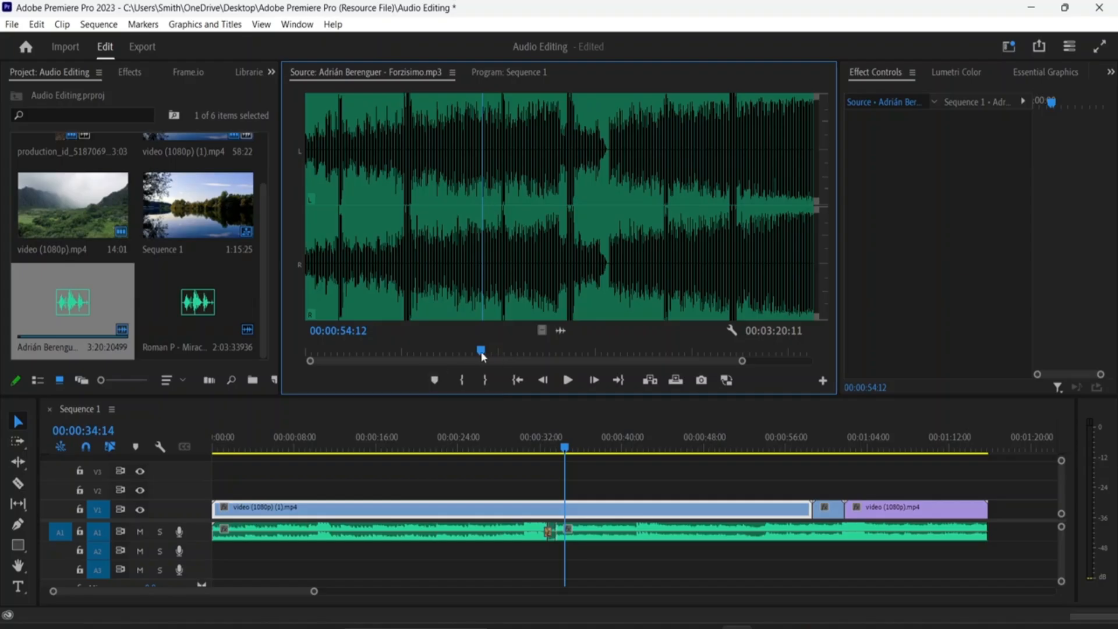
Step: Add a marker to the Forzisimo source track at 00:00:15:04, and step the source playhead forward to 00:00:15:07
{"action": "left_click_drag", "start_coordinate": [480, 350], "coordinate": [355, 360]}
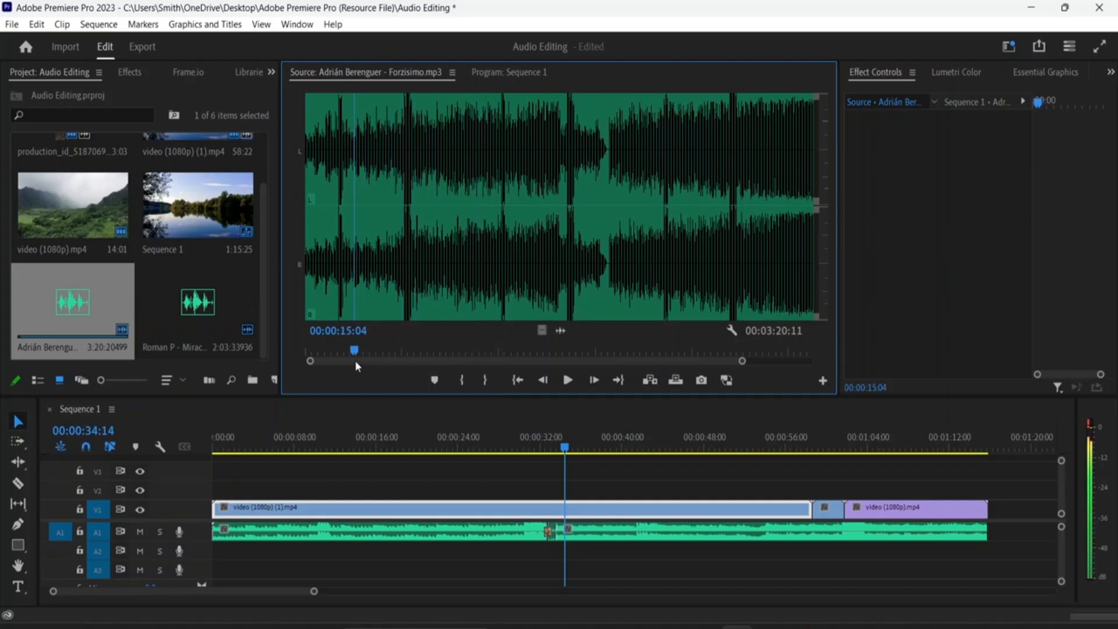
{"action": "left_click", "coordinate": [434, 380]}
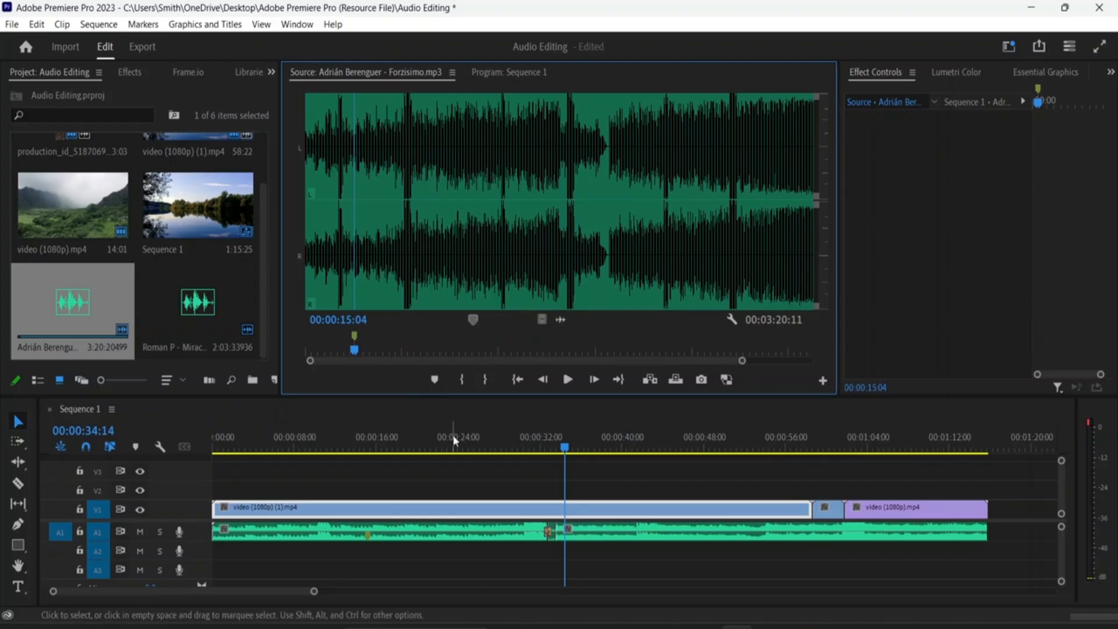
{"action": "key", "text": "Right"}
{"action": "key", "text": "Right"}
{"action": "key", "text": "Right"}
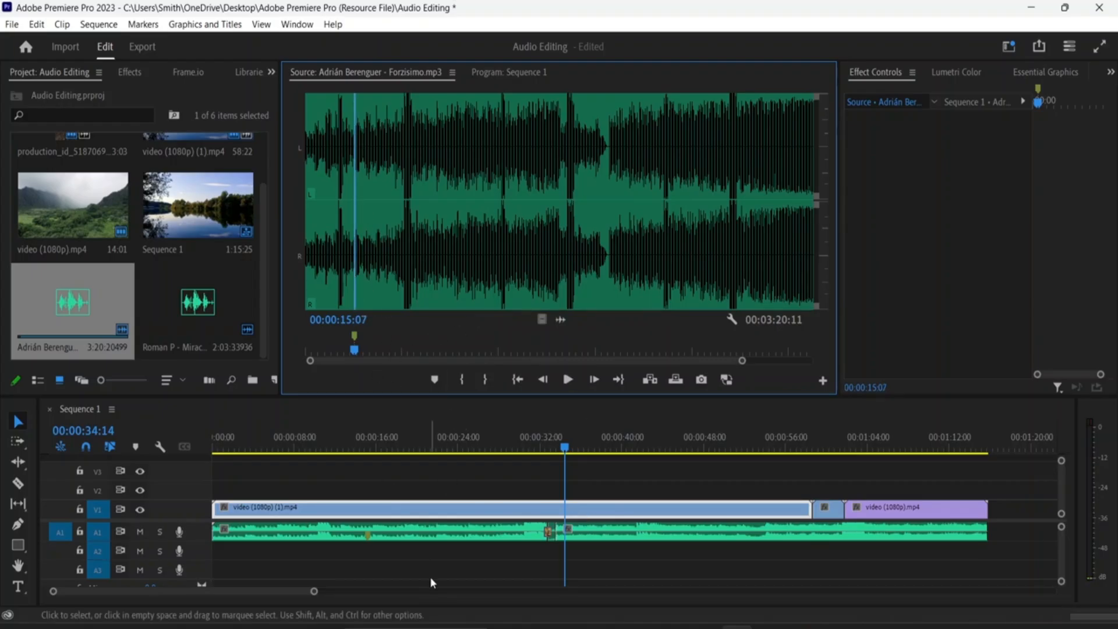
Step: Play the source track to about 00:00:22:08, and add another marker to it at 00:00:43:12
{"action": "key", "text": "space"}
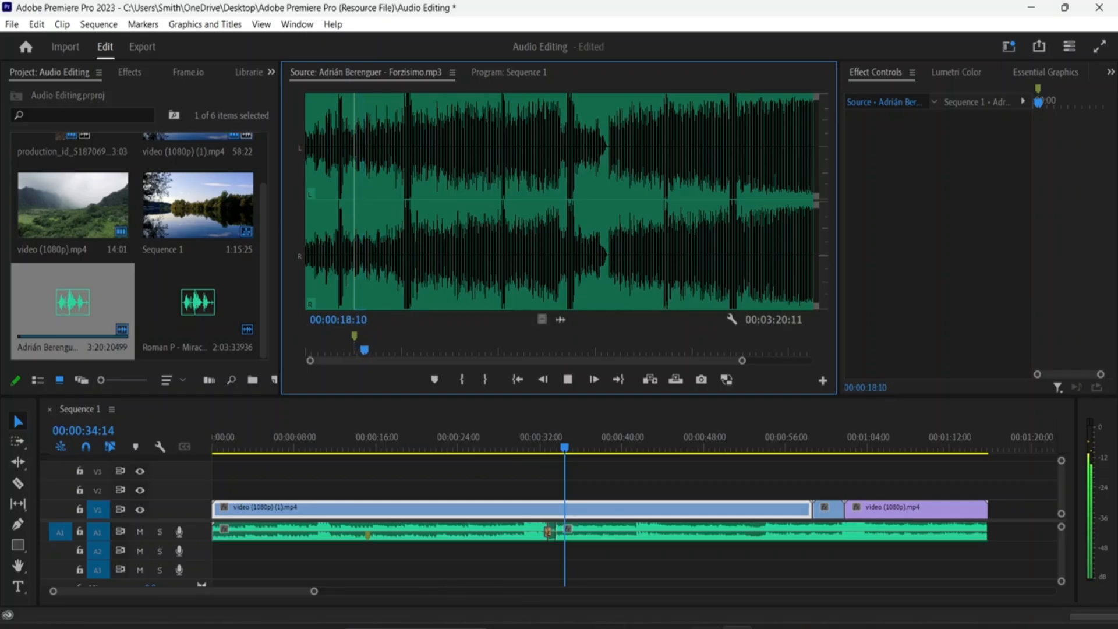
{"action": "mouse_move", "coordinate": [704, 627]}
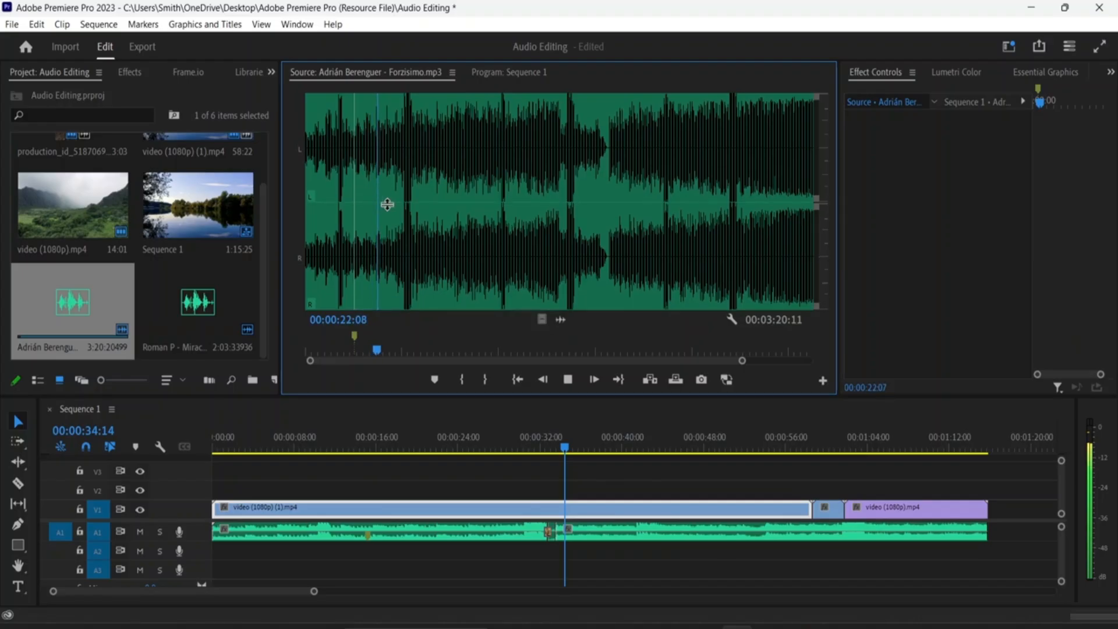
{"action": "left_click", "coordinate": [434, 224]}
{"action": "left_click", "coordinate": [447, 226]}
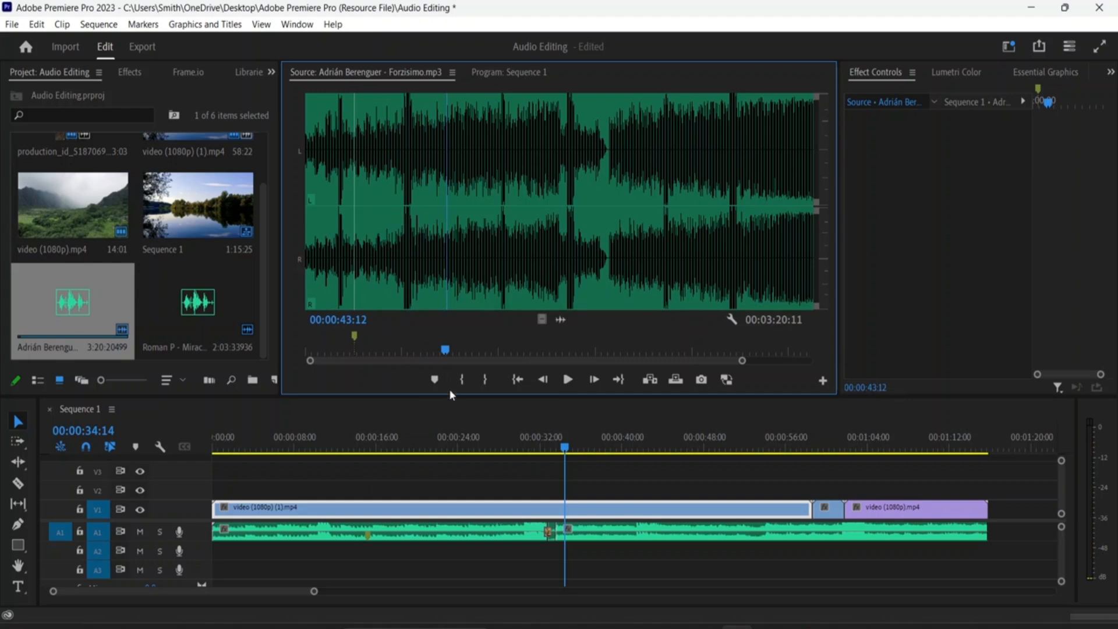
{"action": "left_click", "coordinate": [435, 380]}
Step: Examine the source waveform between the two markers up close, placing the source playhead at 00:00:29:14 and 00:00:20:00
{"action": "left_click_drag", "start_coordinate": [451, 192], "coordinate": [509, 192]}
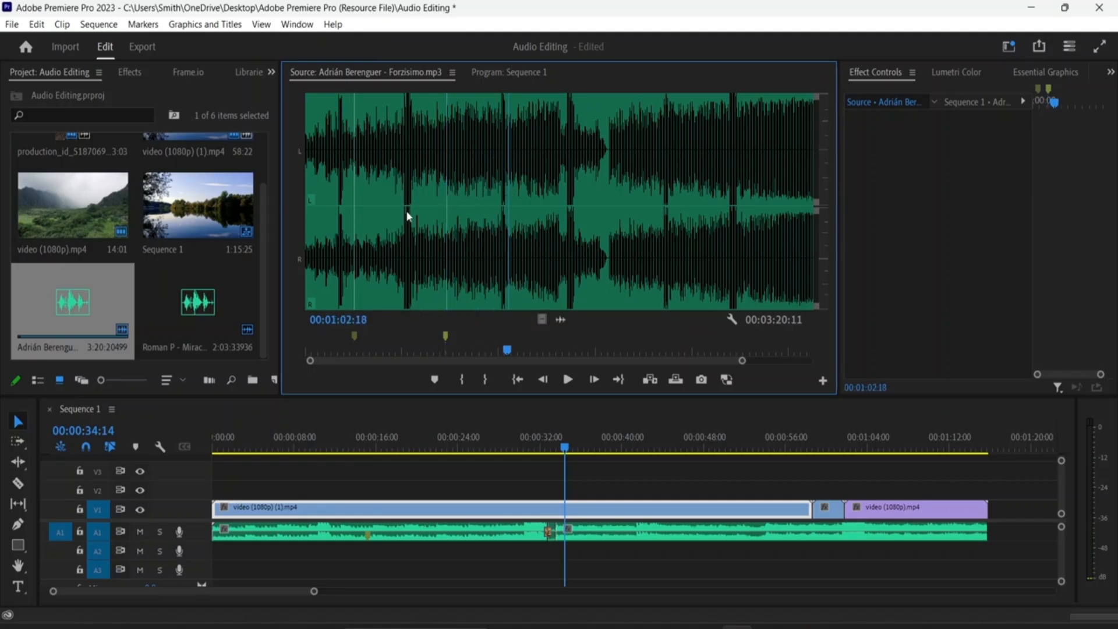
{"action": "left_click", "coordinate": [400, 258]}
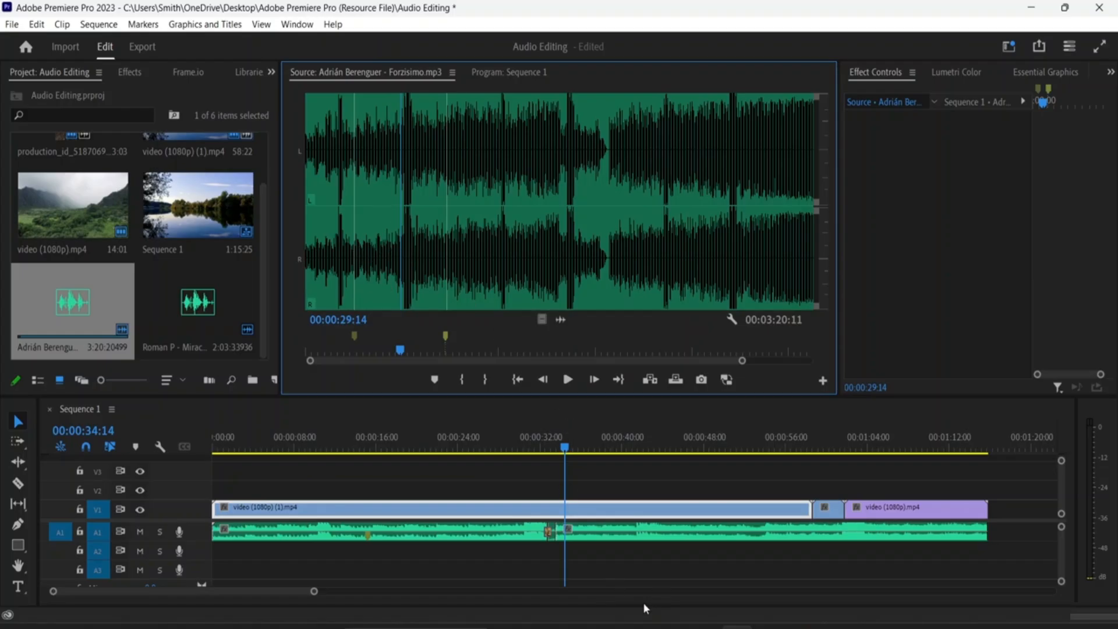
{"action": "mouse_move", "coordinate": [654, 626]}
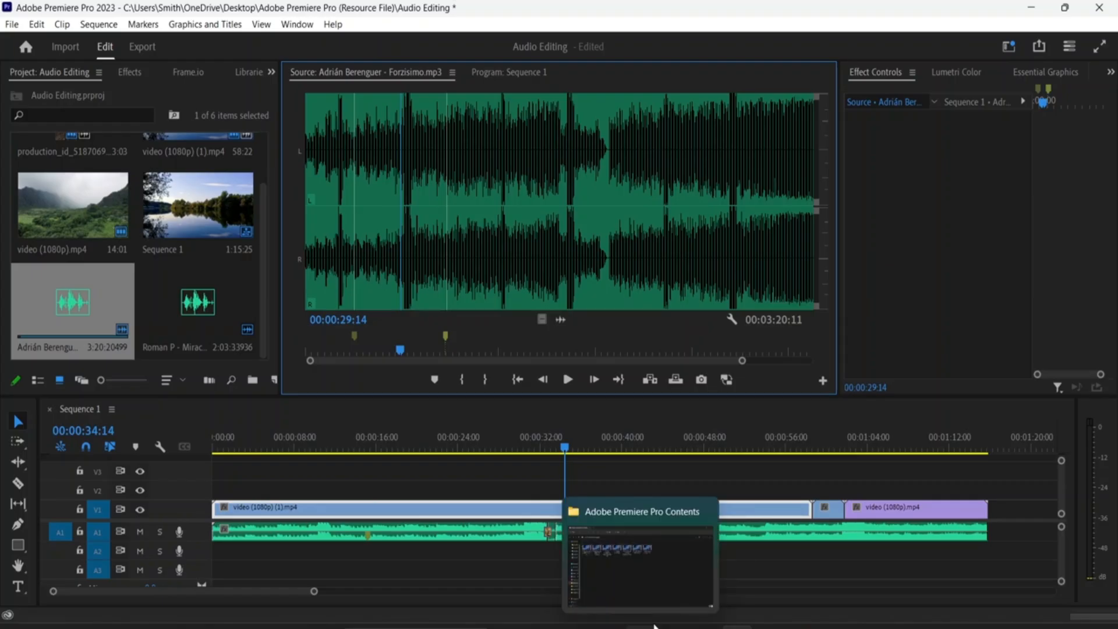
{"action": "key", "text": "equal"}
{"action": "key", "text": "equal"}
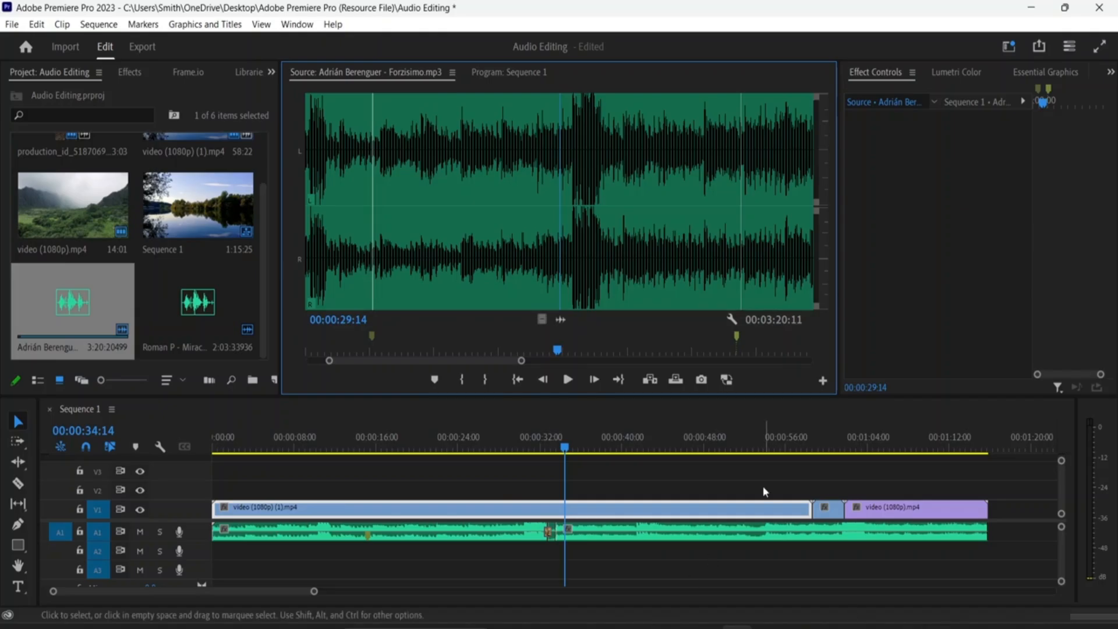
{"action": "left_click", "coordinate": [437, 265]}
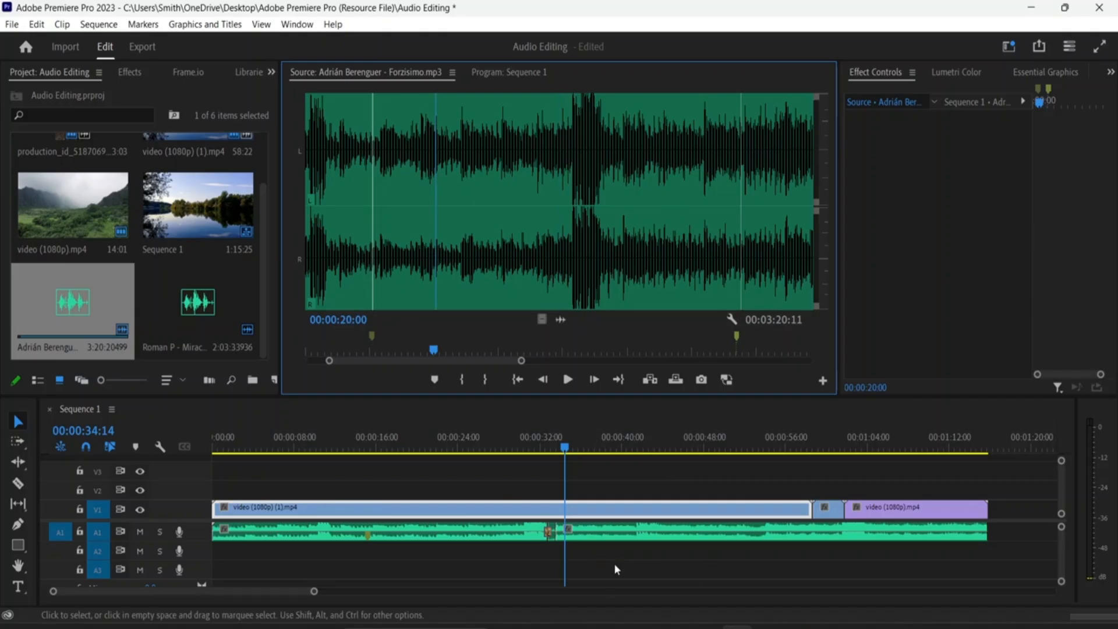
Step: Inspect the transition between the two music clips on A1 up close, and move the sequence playhead to 00:00:12:14
{"action": "left_click", "coordinate": [688, 531]}
{"action": "left_click", "coordinate": [524, 530]}
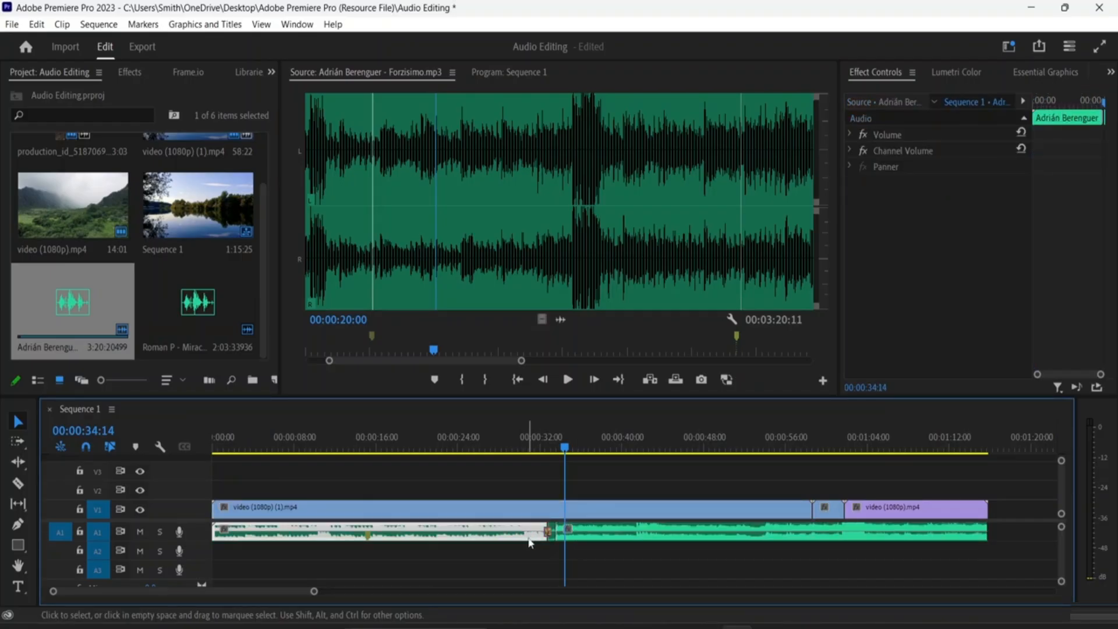
{"action": "key", "text": "ctrl+shift+d"}
{"action": "key", "text": "="}
{"action": "key", "text": "="}
{"action": "key", "text": "="}
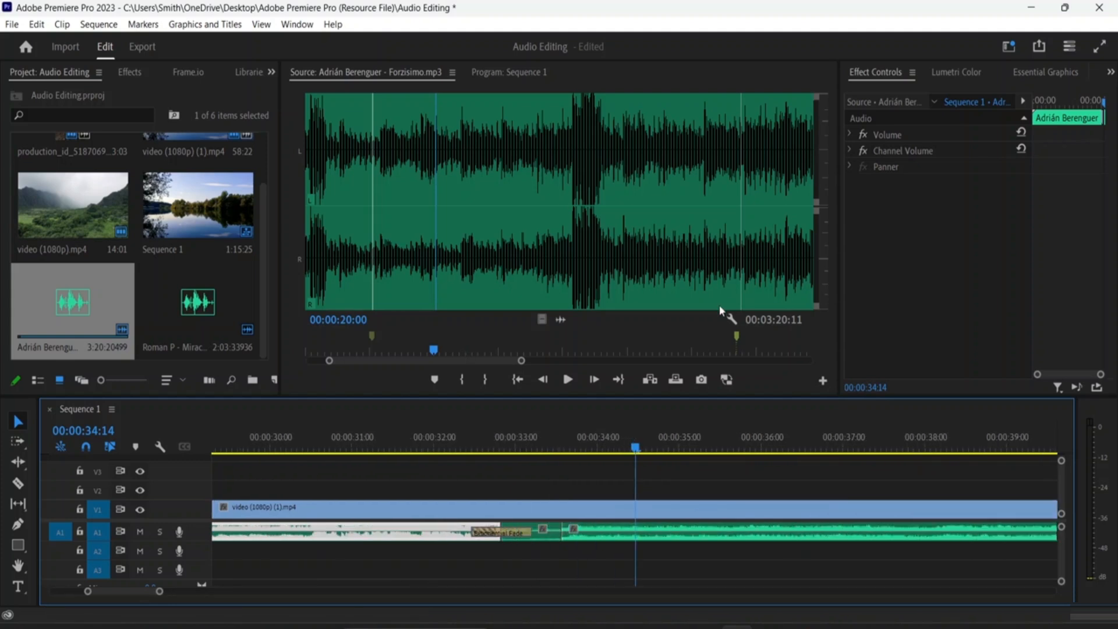
{"action": "left_click_drag", "start_coordinate": [646, 458], "coordinate": [567, 512]}
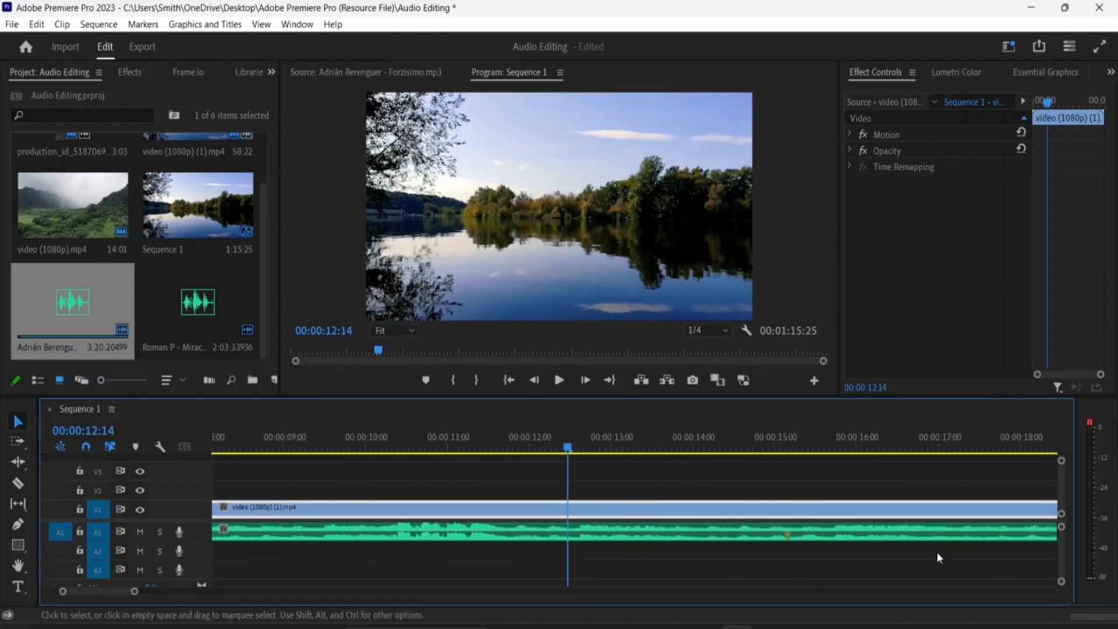
Step: Select the first music clip on A1, and enlarge the audio track's height to show its waveform and source marker
{"action": "left_click", "coordinate": [786, 541]}
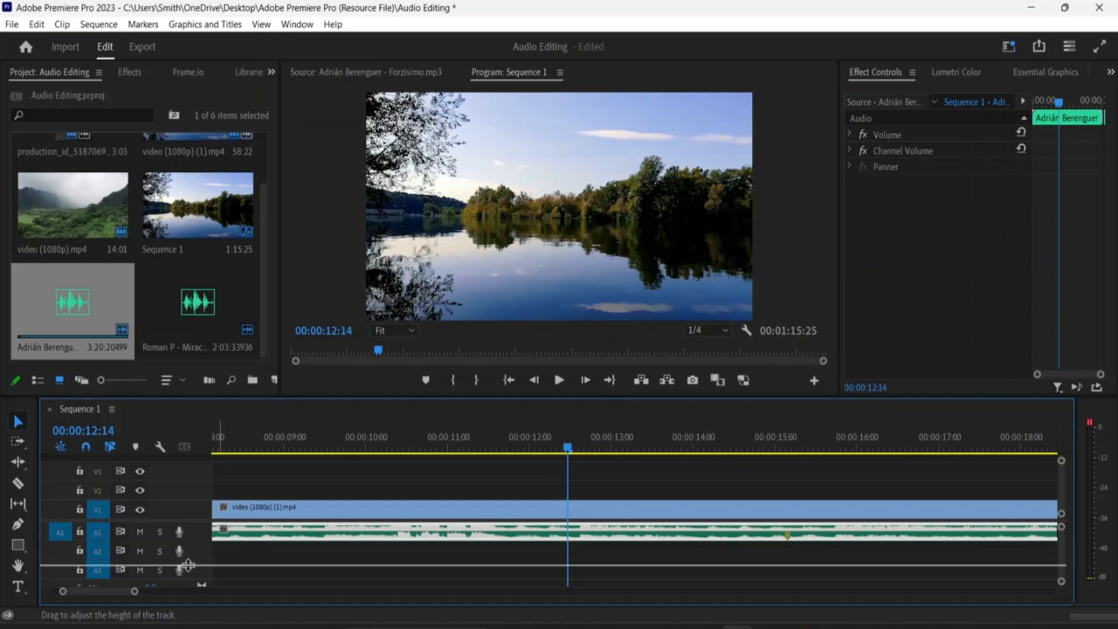
{"action": "left_click_drag", "start_coordinate": [184, 579], "coordinate": [617, 606]}
{"action": "scroll", "coordinate": [681, 559], "scroll_direction": "right", "scroll_amount": 5}
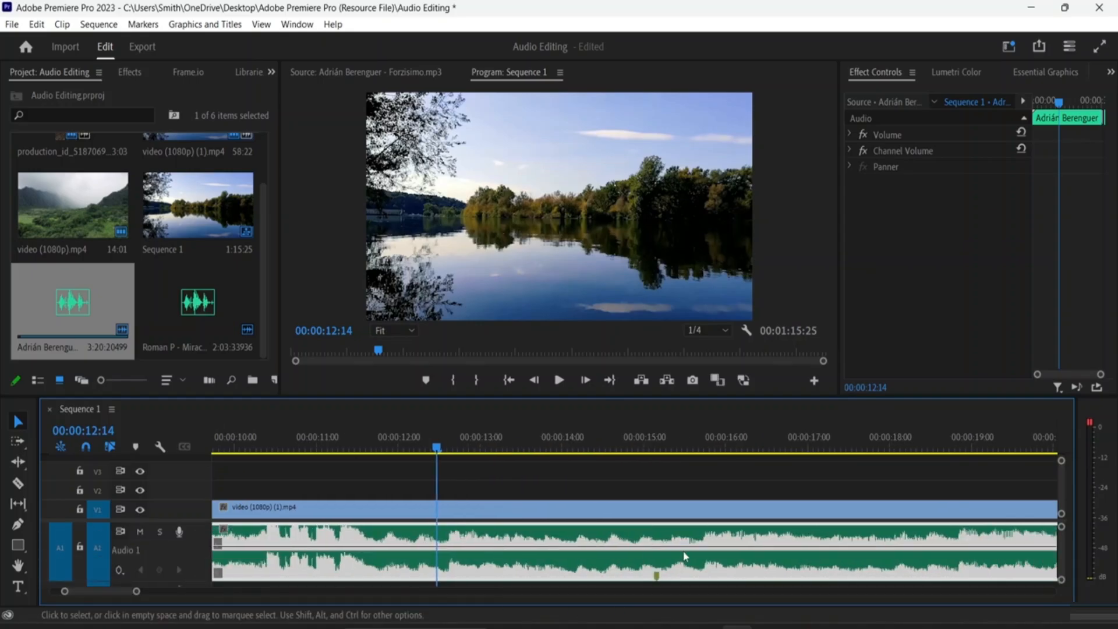
{"action": "scroll", "coordinate": [682, 558], "scroll_direction": "right", "scroll_amount": 1}
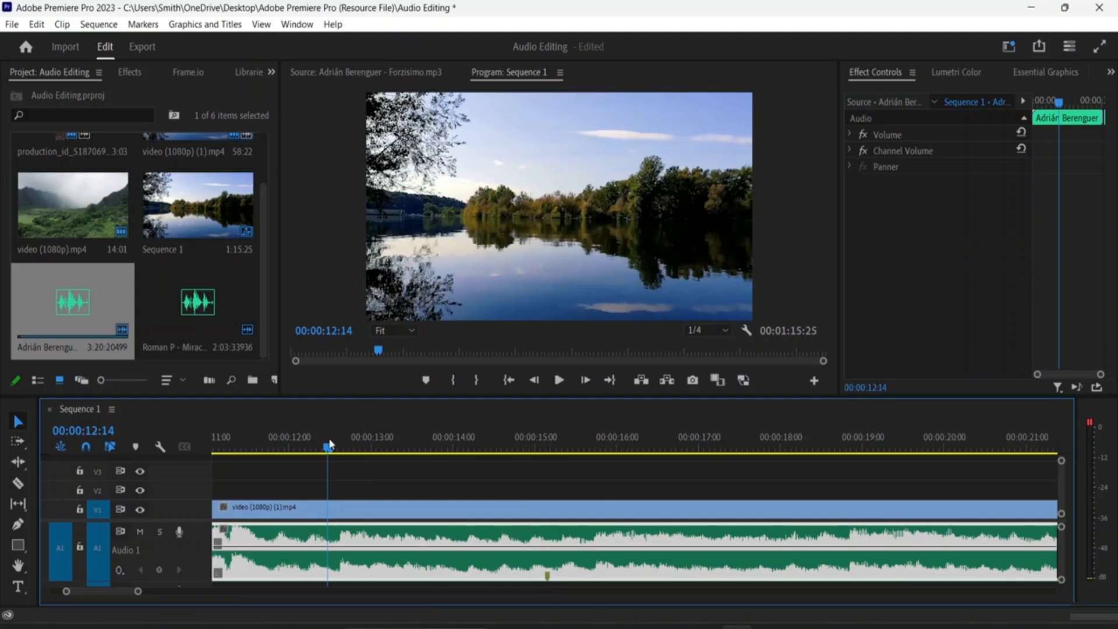
Step: Place the sequence playhead at 00:00:16:26, and slightly lower the first music clip's volume level with its volume line
{"action": "left_click_drag", "start_coordinate": [328, 454], "coordinate": [687, 452]}
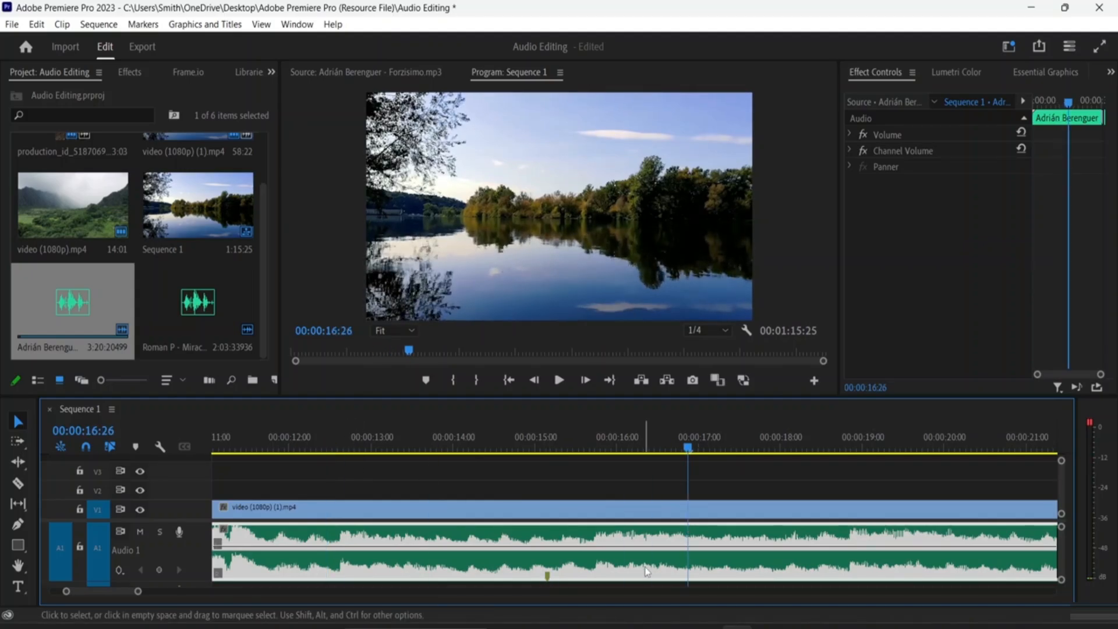
{"action": "left_click", "coordinate": [656, 548]}
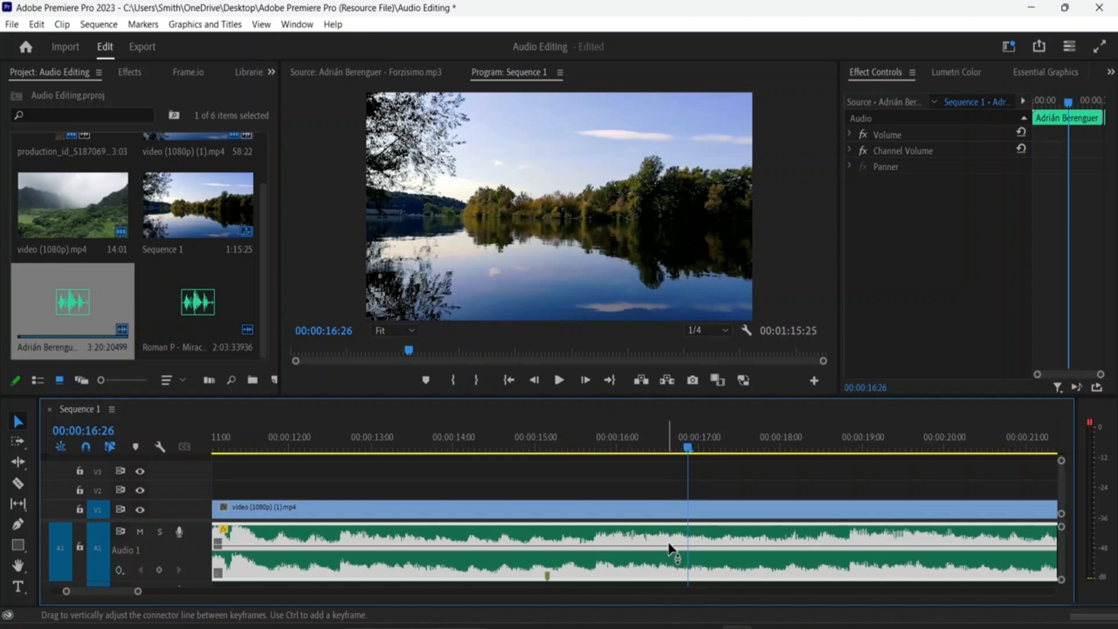
{"action": "mouse_move", "coordinate": [669, 545]}
{"action": "left_mouse_down"}
{"action": "mouse_move", "coordinate": [673, 575]}
{"action": "mouse_move", "coordinate": [663, 550]}
{"action": "left_mouse_up"}
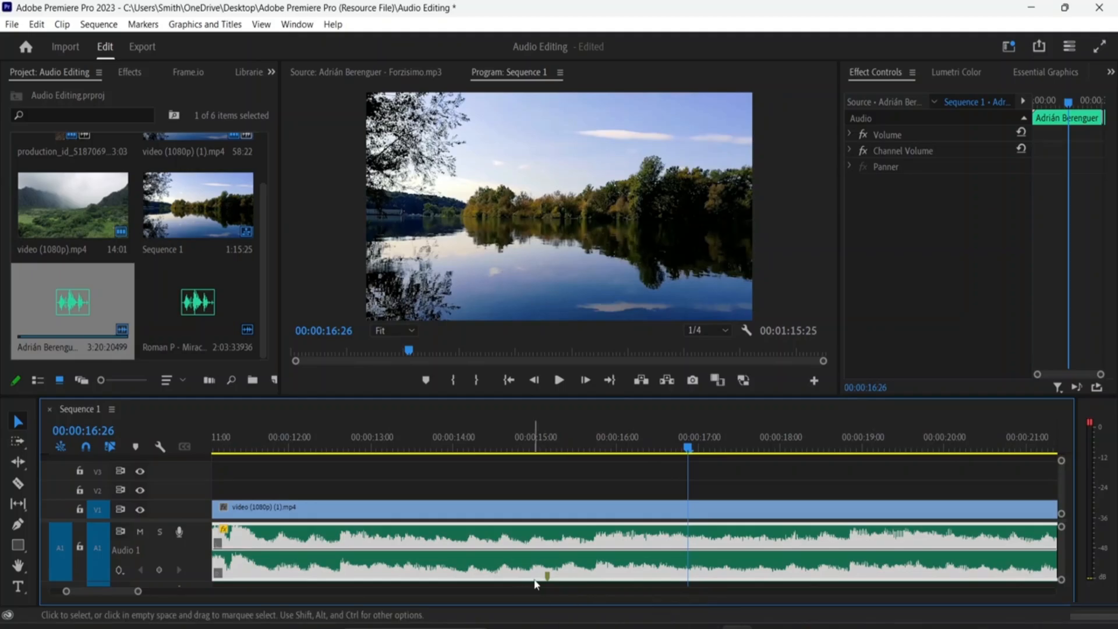
Step: Examine the enlarged waveform along the first music clip, clear the clip selection, and view the whole sequence's audio
{"action": "scroll", "coordinate": [550, 580], "scroll_direction": "down", "scroll_amount": 3}
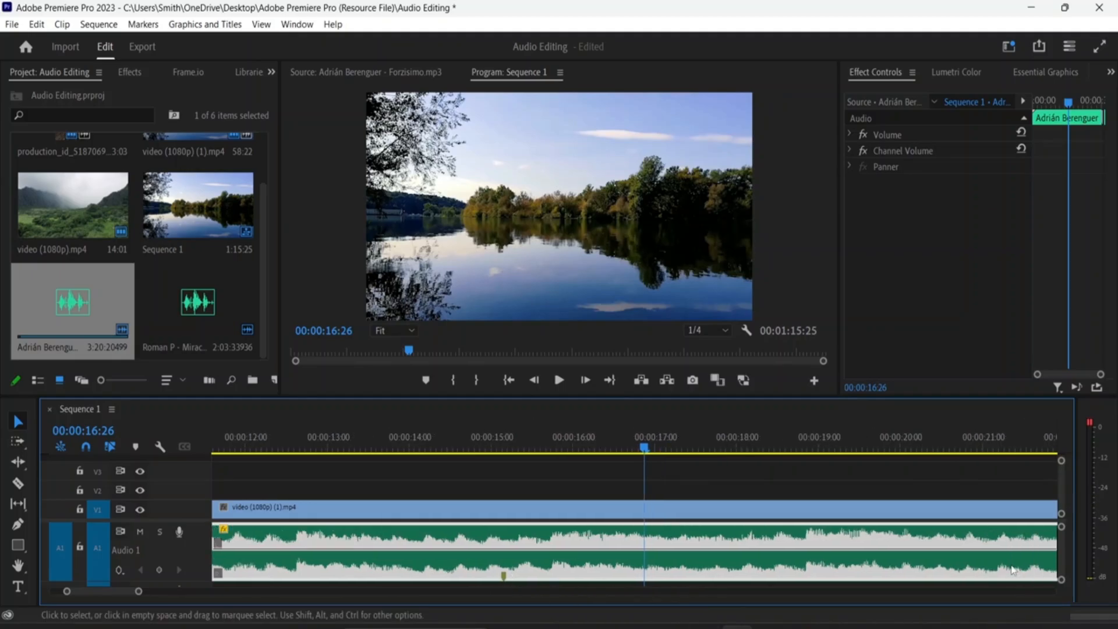
{"action": "scroll", "coordinate": [1021, 575], "scroll_direction": "down", "scroll_amount": 3}
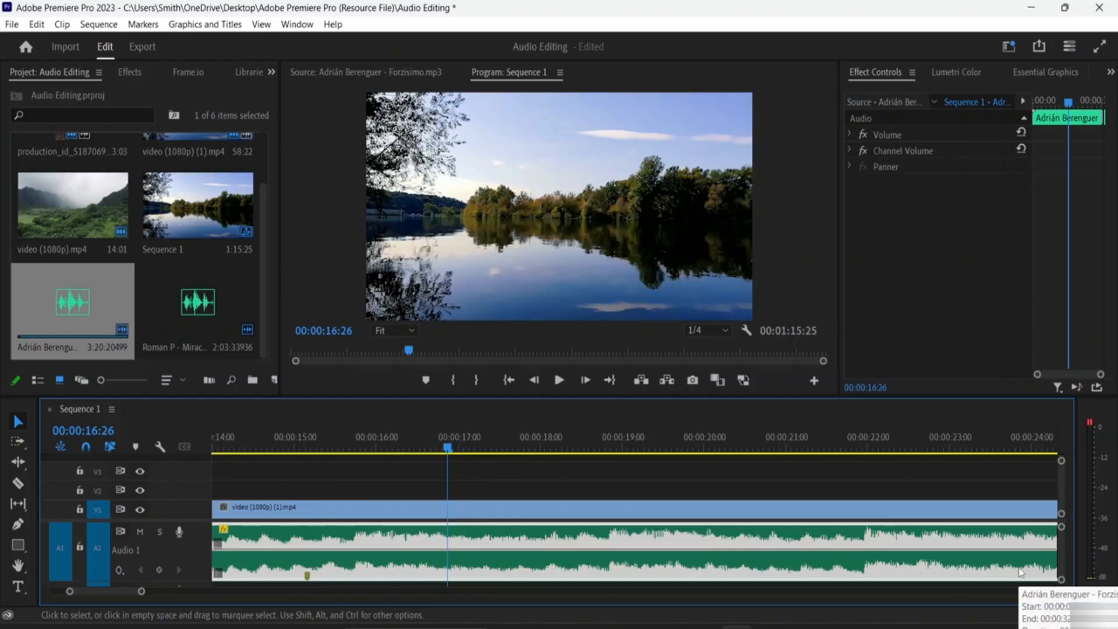
{"action": "scroll", "coordinate": [1011, 562], "scroll_direction": "down", "scroll_amount": 4}
{"action": "scroll", "coordinate": [1006, 558], "scroll_direction": "up", "scroll_amount": 10}
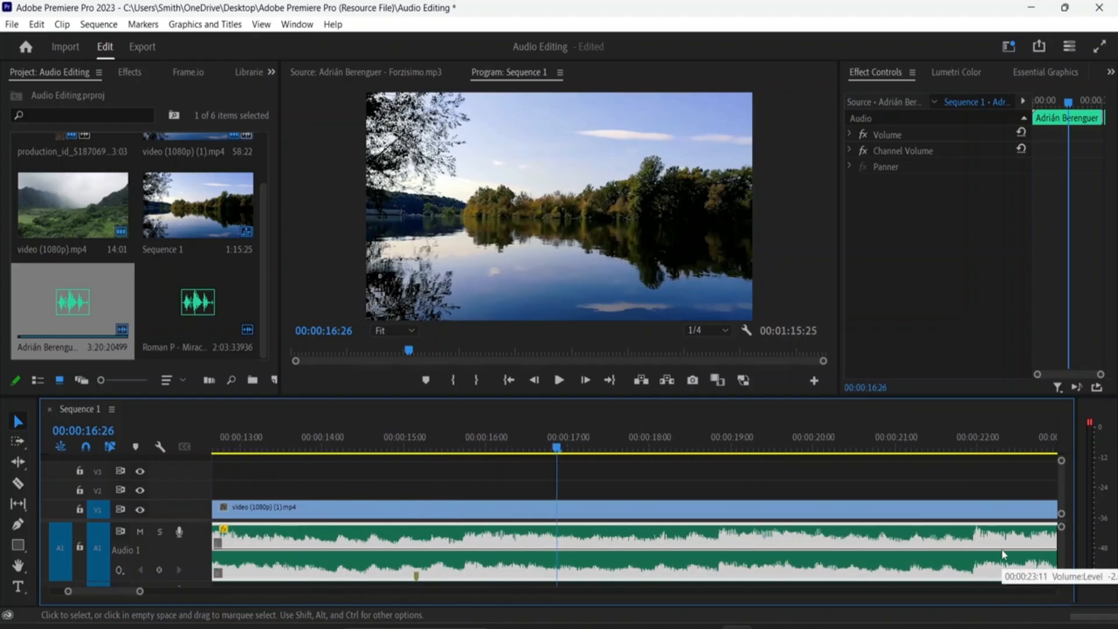
{"action": "scroll", "coordinate": [1004, 555], "scroll_direction": "up", "scroll_amount": 3}
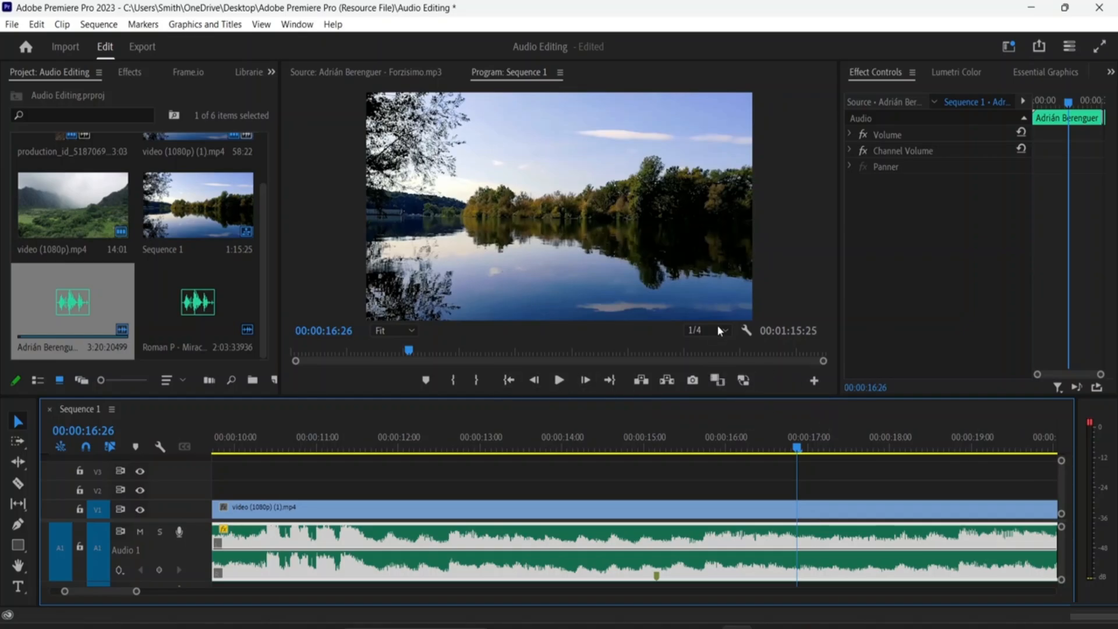
{"action": "left_click", "coordinate": [178, 322]}
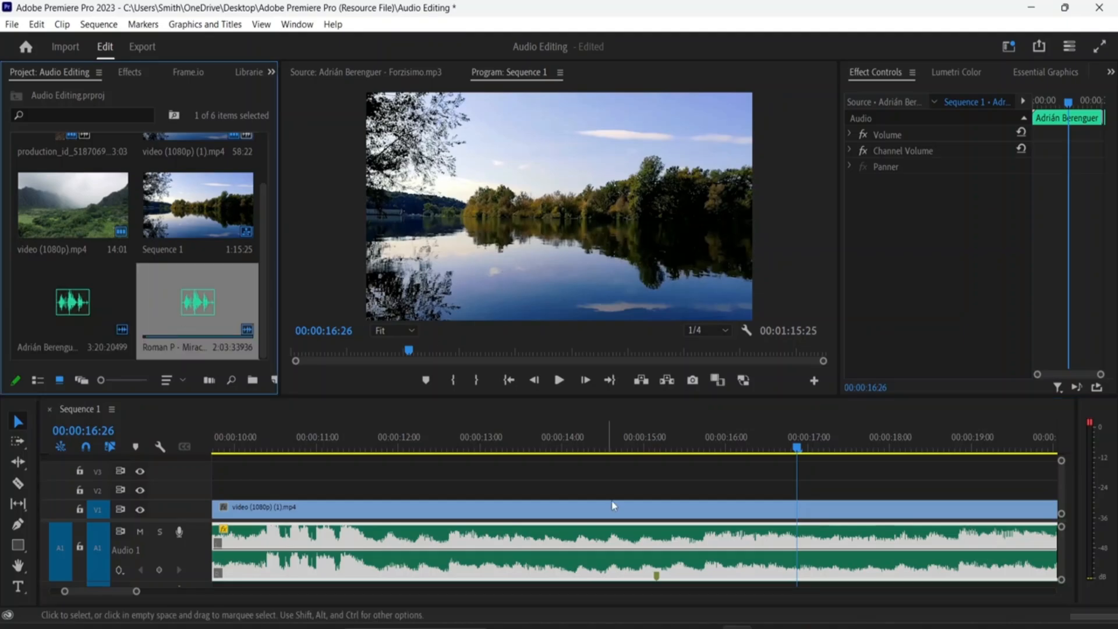
{"action": "scroll", "coordinate": [599, 545], "scroll_direction": "right", "scroll_amount": 10}
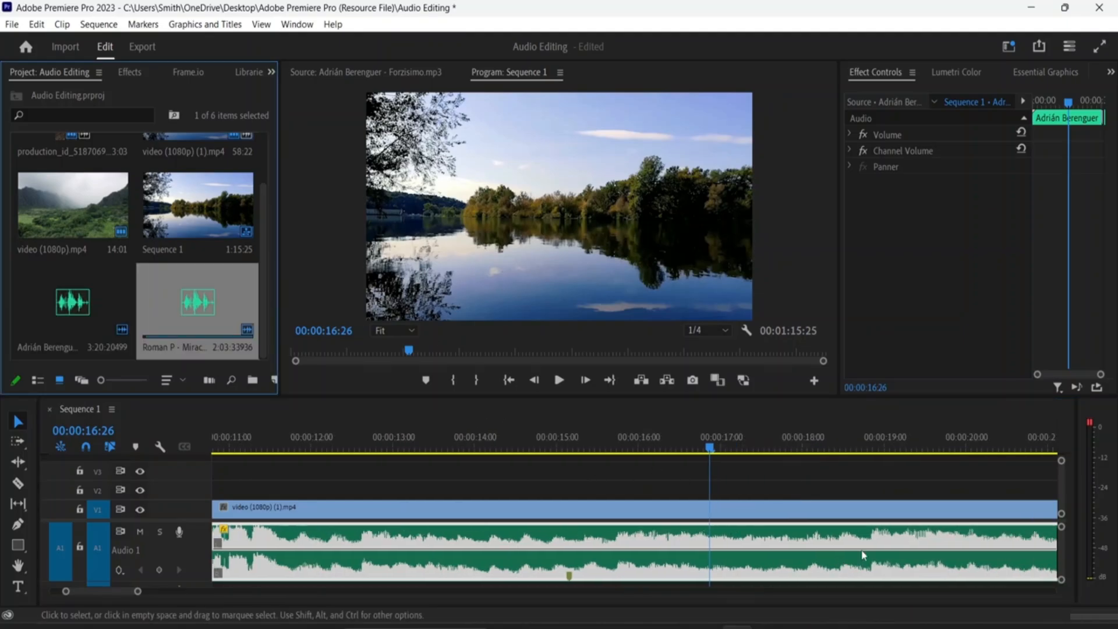
{"action": "scroll", "coordinate": [932, 533], "scroll_direction": "right", "scroll_amount": 10}
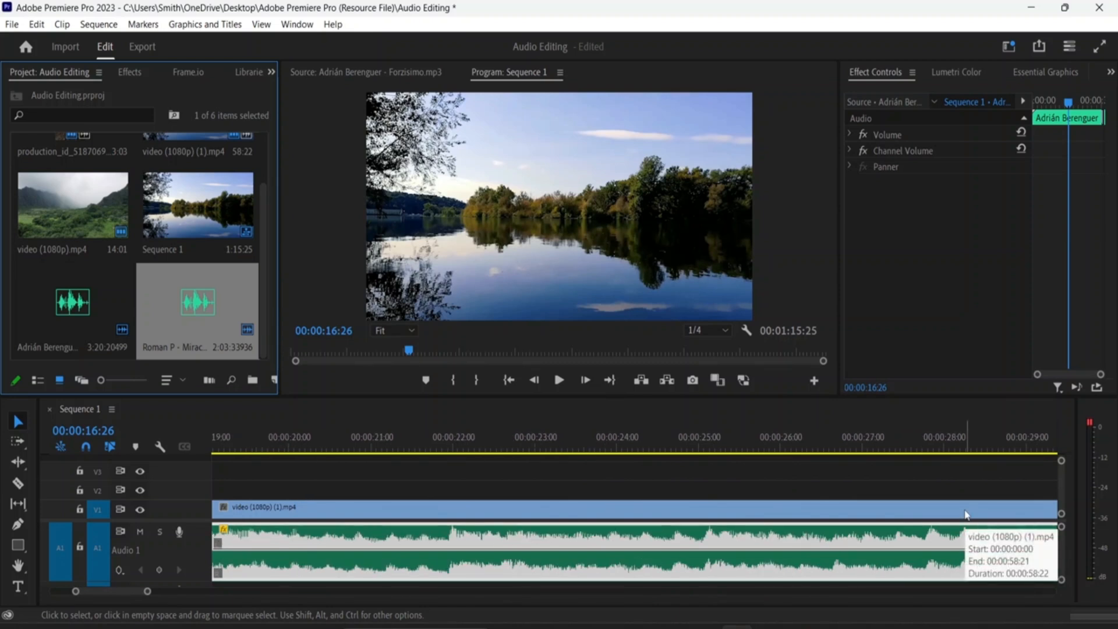
{"action": "left_click", "coordinate": [650, 484]}
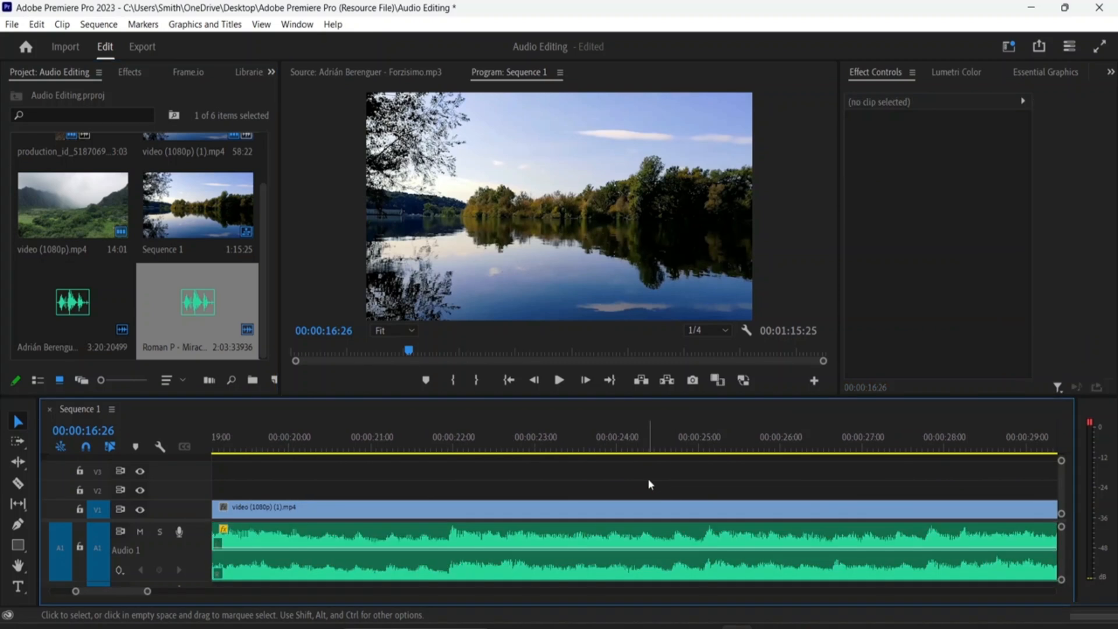
{"action": "key", "text": "minus"}
{"action": "key", "text": "minus"}
{"action": "key", "text": "minus"}
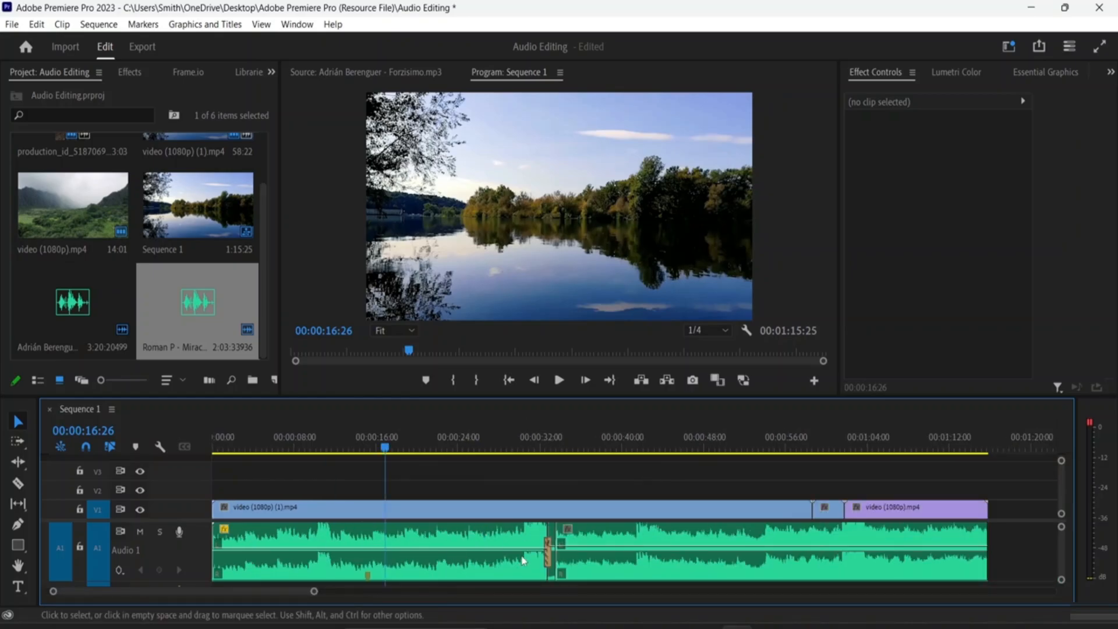
Step: Add a sequence marker at 00:00:24:29
{"action": "scroll", "coordinate": [431, 597], "scroll_direction": "down", "scroll_amount": 1}
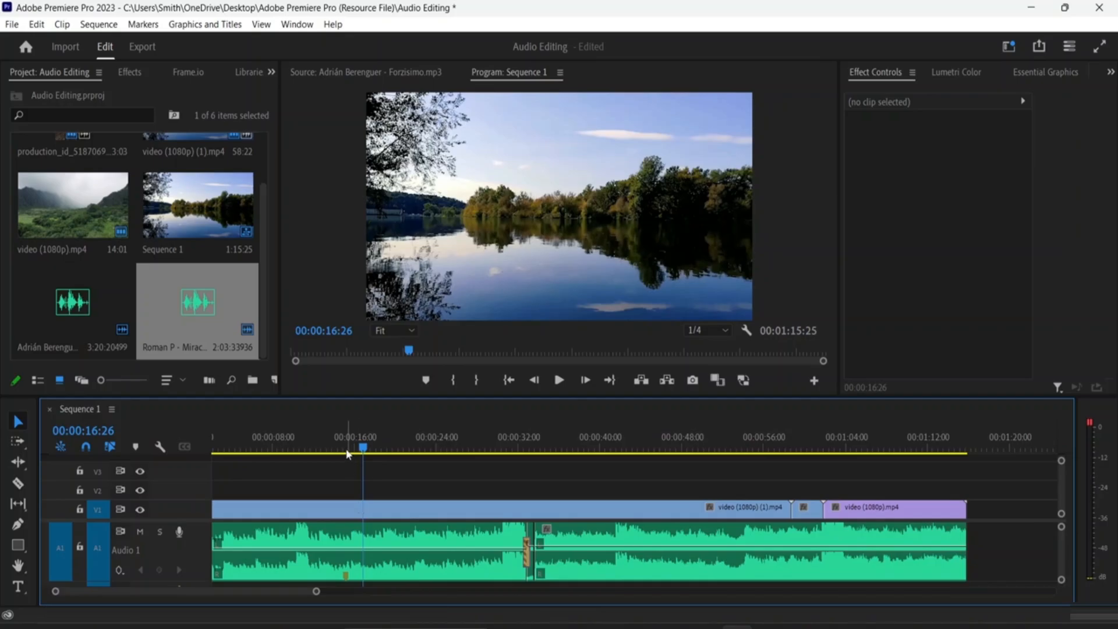
{"action": "mouse_move", "coordinate": [363, 446]}
{"action": "left_mouse_down"}
{"action": "mouse_move", "coordinate": [407, 449]}
{"action": "mouse_move", "coordinate": [436, 467]}
{"action": "mouse_move", "coordinate": [447, 431]}
{"action": "left_mouse_up"}
{"action": "left_click", "coordinate": [426, 380]}
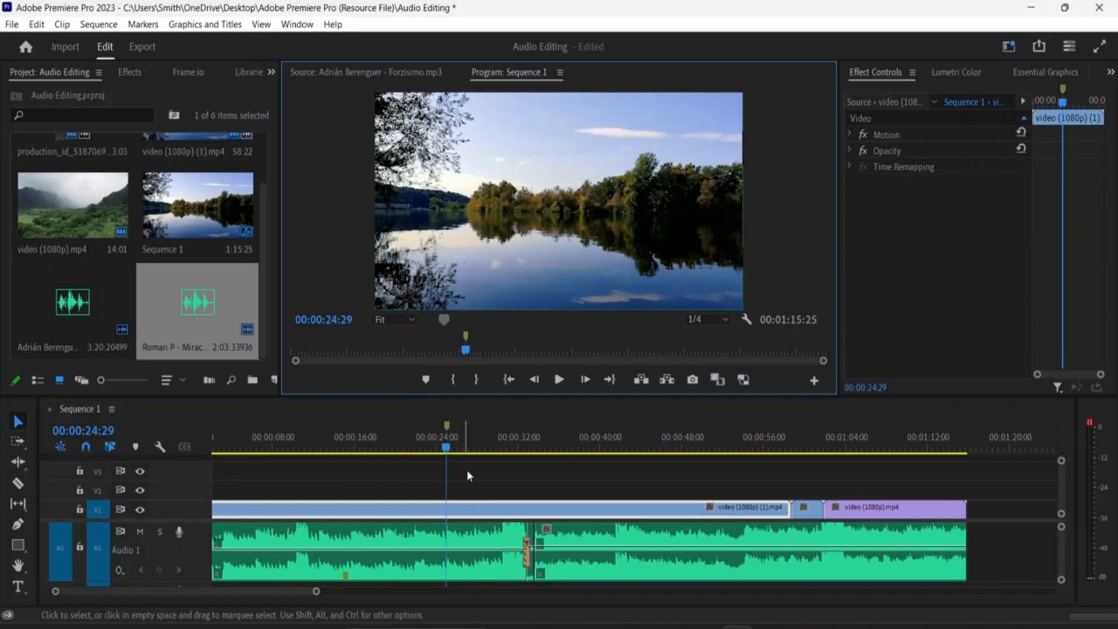
Step: Move the playhead to 00:00:27:09, remove the crossfade between the two music clips on A1, and look over the whole sequence
{"action": "left_click_drag", "start_coordinate": [446, 447], "coordinate": [467, 463]}
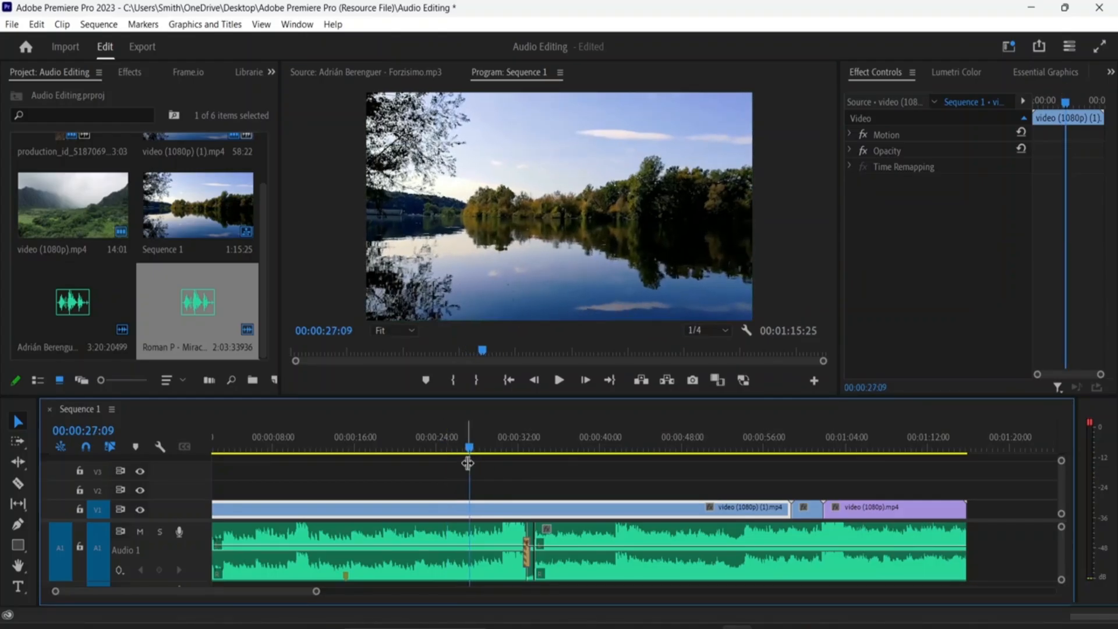
{"action": "key", "text": "Delete"}
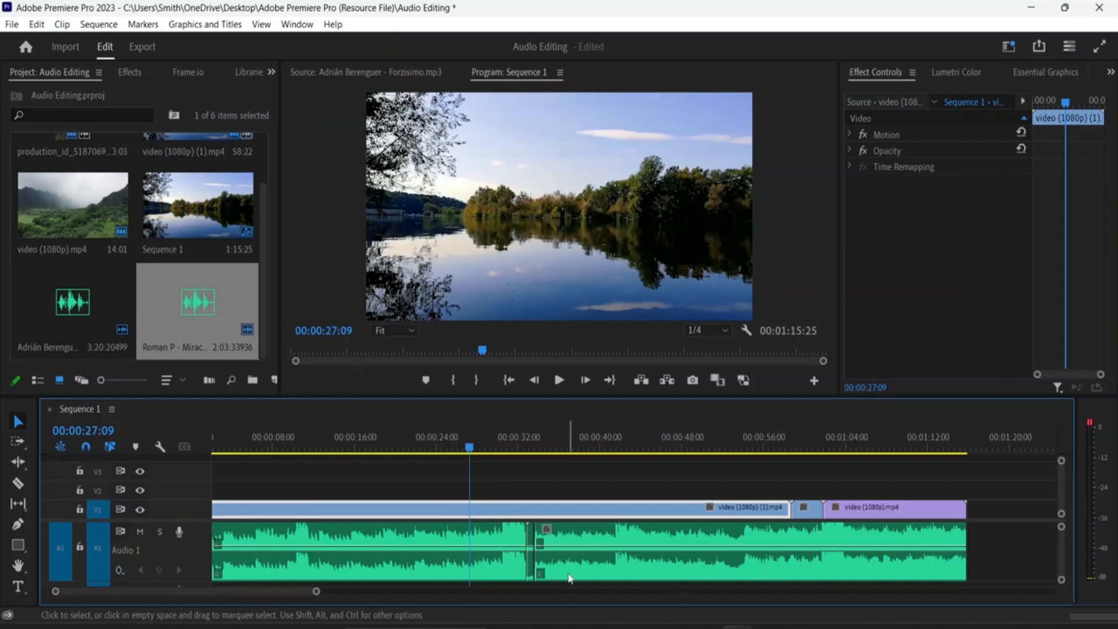
{"action": "scroll", "coordinate": [569, 578], "scroll_direction": "left", "scroll_amount": 1}
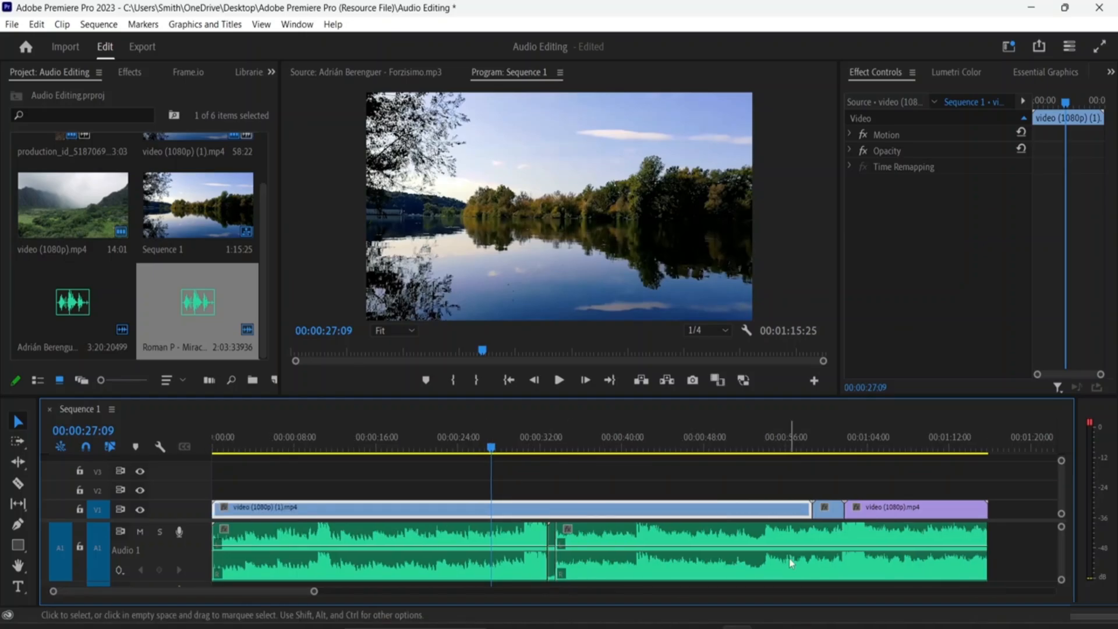
{"action": "scroll", "coordinate": [358, 545], "scroll_direction": "right", "scroll_amount": 2}
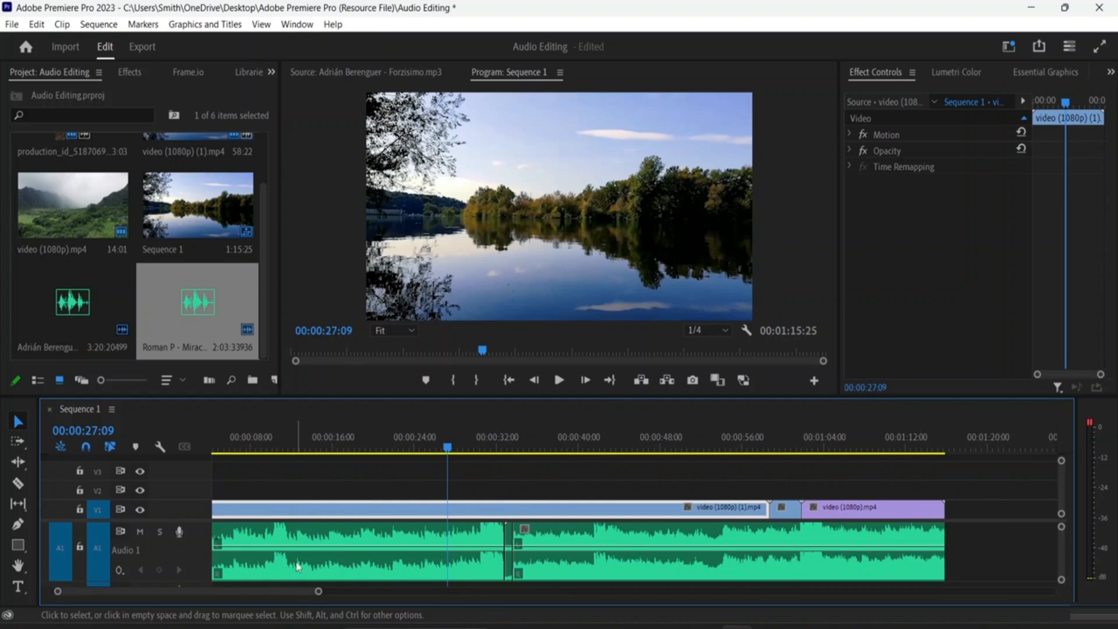
{"action": "scroll", "coordinate": [310, 539], "scroll_direction": "left", "scroll_amount": 2}
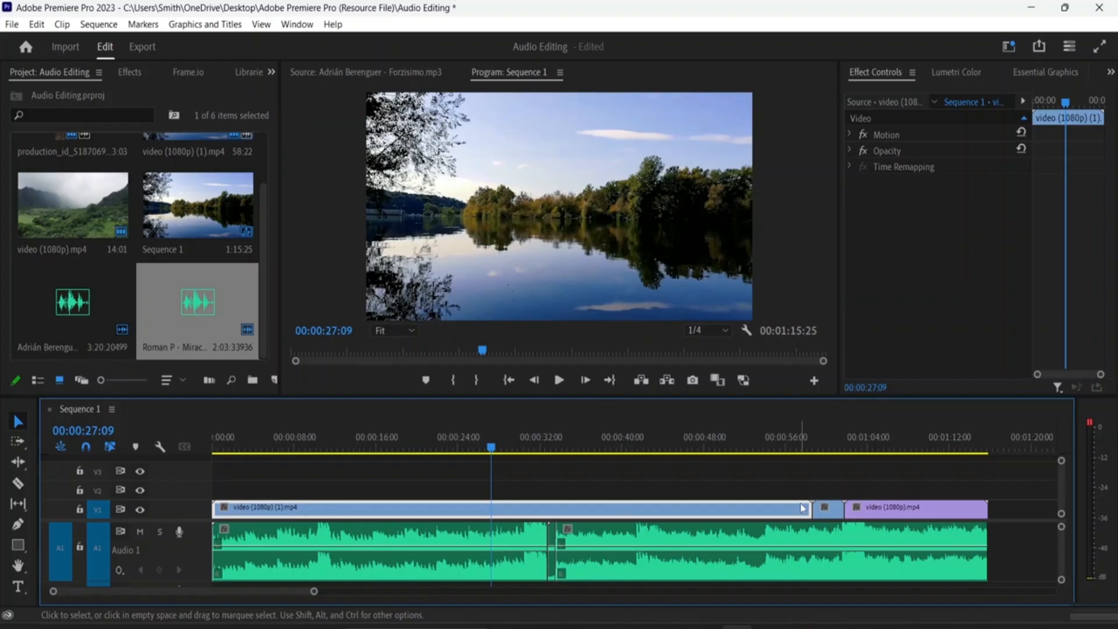
Step: Mute the A1 audio track, and play the sequence from 00:00:27:09 to check the muted playback
{"action": "left_click", "coordinate": [140, 532]}
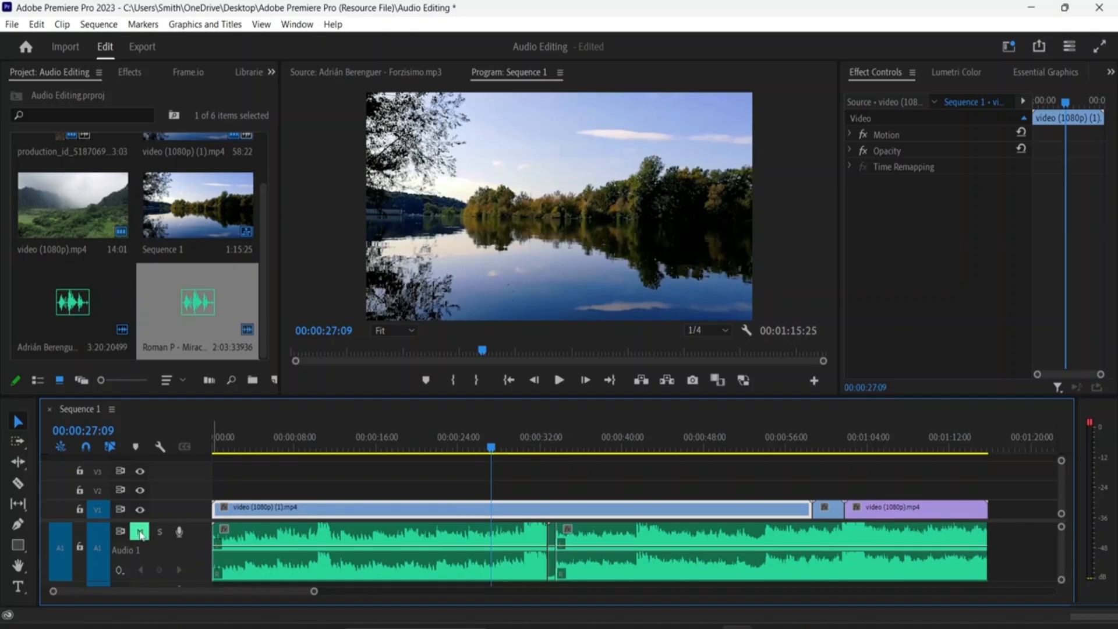
{"action": "key", "text": "space"}
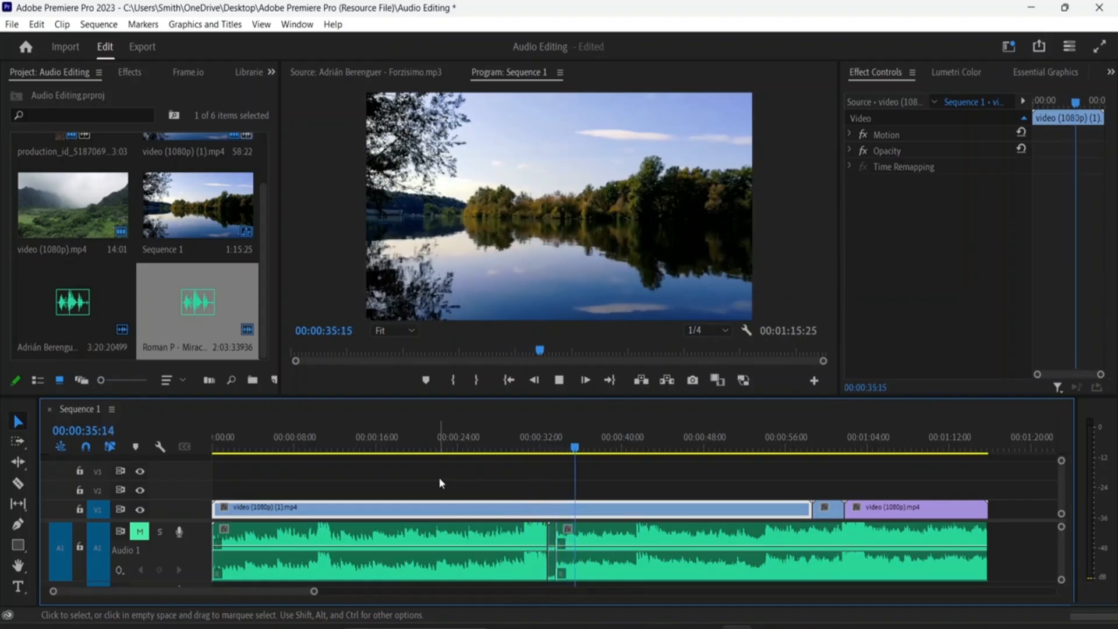
{"action": "key", "text": "space"}
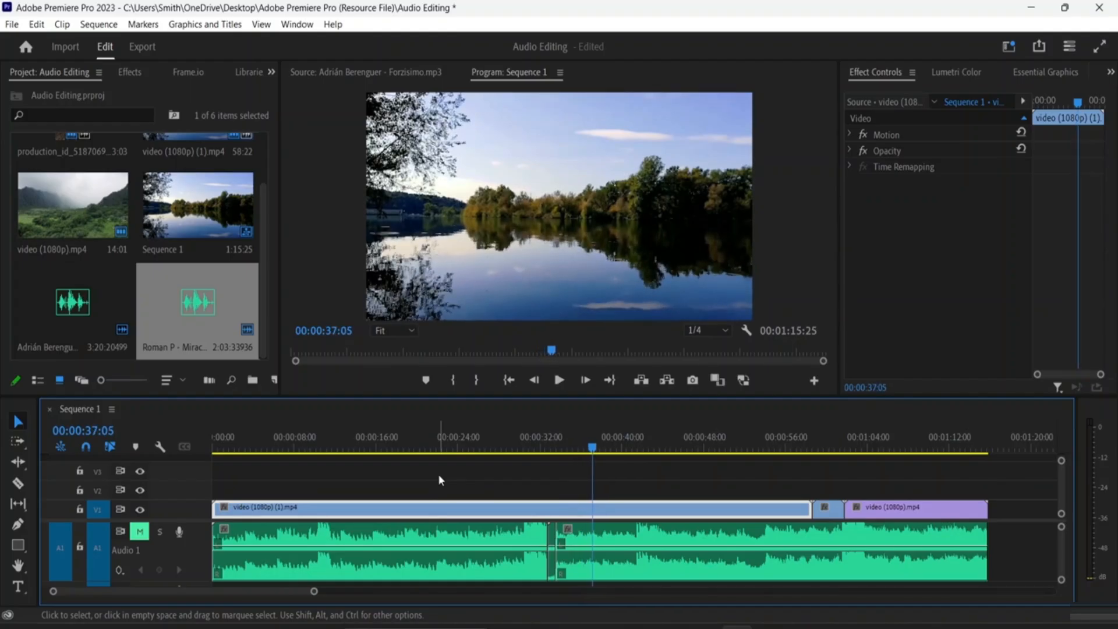
Step: Unmute and solo the A1 audio track, and play the sequence briefly from 00:00:00:00
{"action": "left_click", "coordinate": [160, 531]}
{"action": "left_click", "coordinate": [140, 532]}
{"action": "left_click_drag", "start_coordinate": [593, 450], "coordinate": [204, 495]}
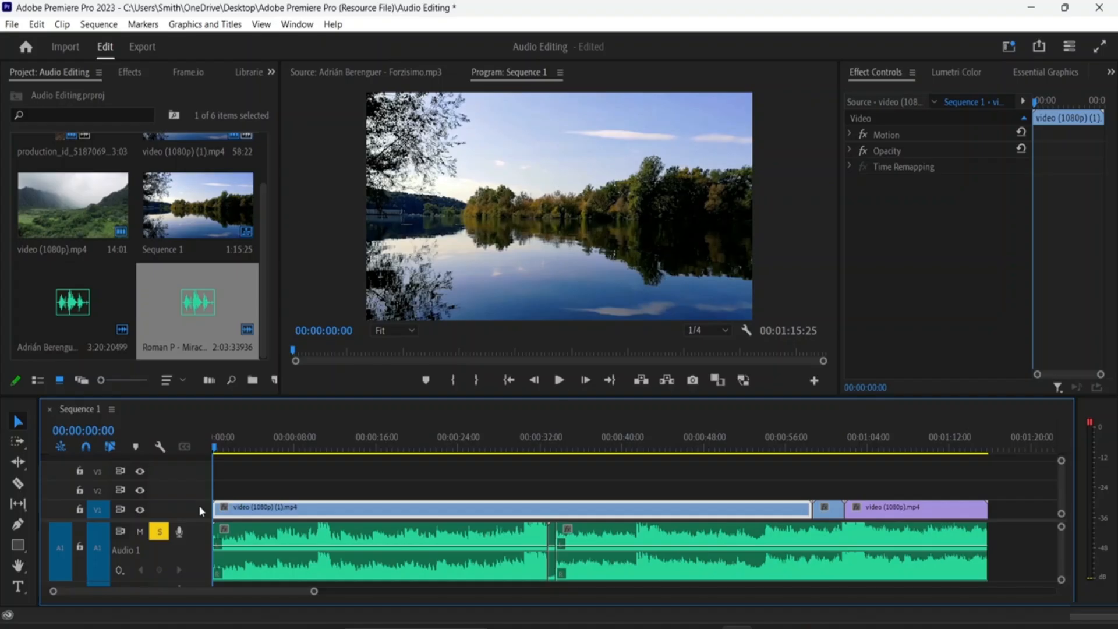
{"action": "key", "text": "space"}
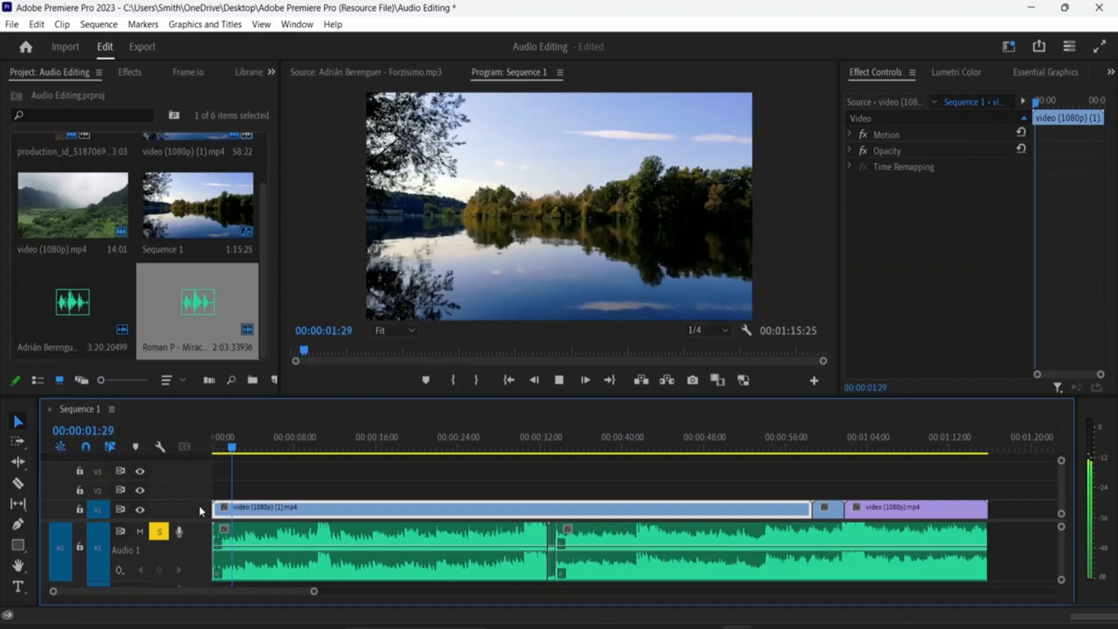
{"action": "key", "text": "space"}
Step: Widen the audio meters beside the timeline, and play the sequence up to 00:00:20:19 to watch the levels
{"action": "scroll", "coordinate": [176, 524], "scroll_direction": "down", "scroll_amount": 1}
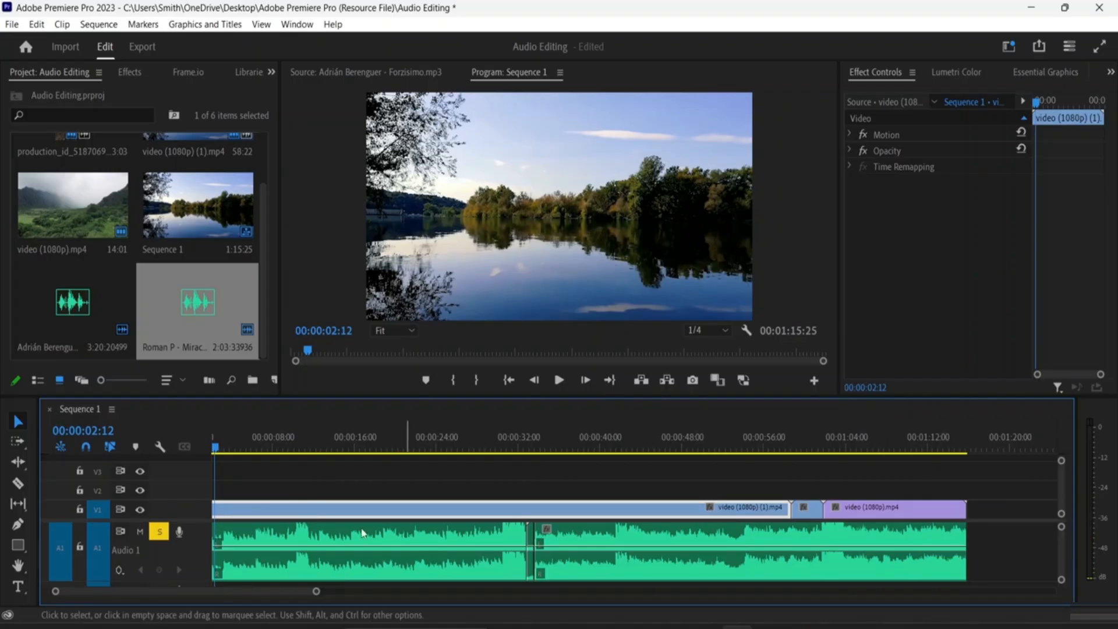
{"action": "left_click", "coordinate": [322, 534]}
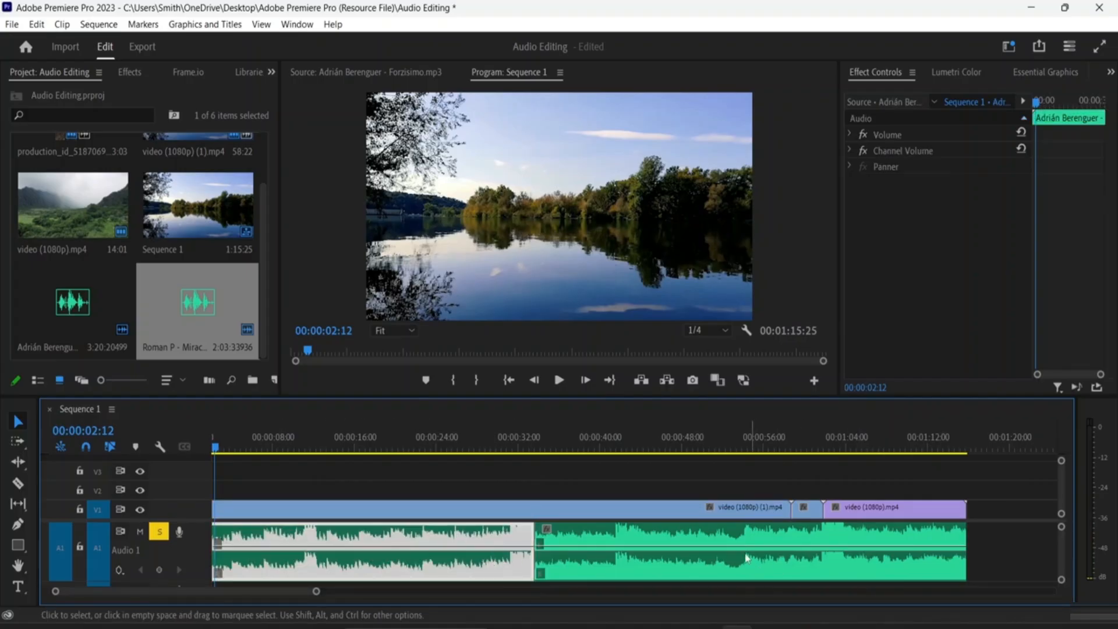
{"action": "left_click", "coordinate": [755, 531]}
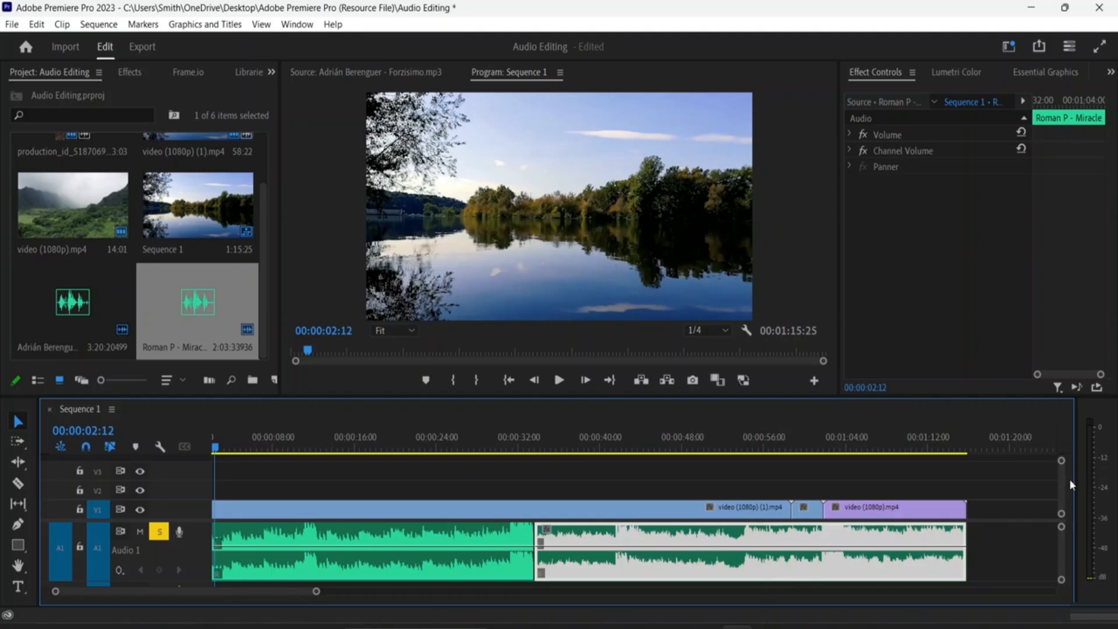
{"action": "left_click", "coordinate": [453, 546]}
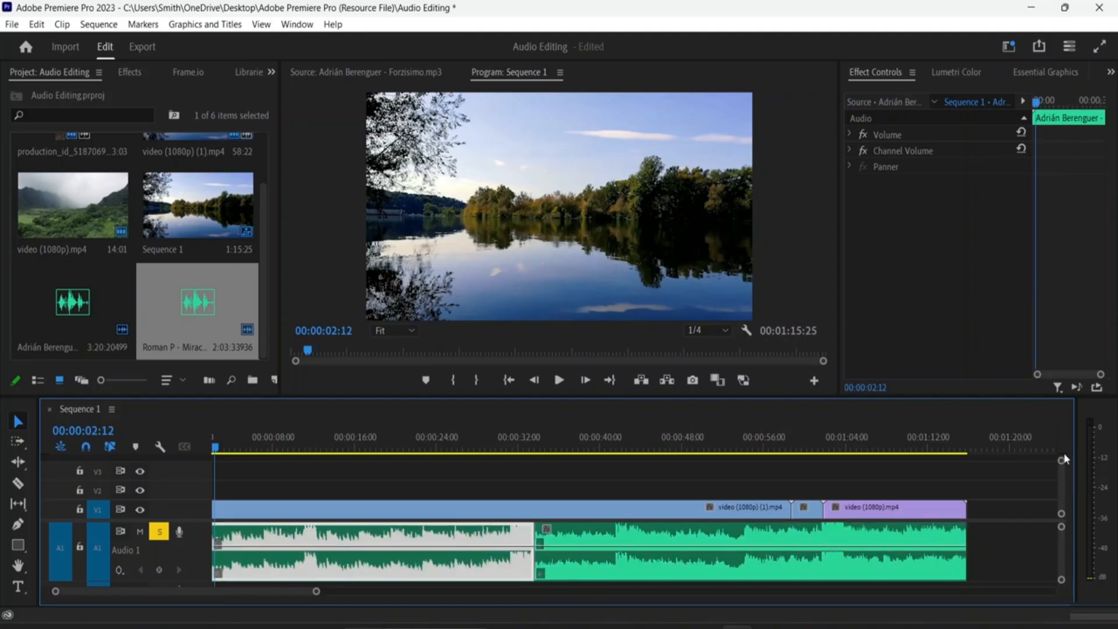
{"action": "left_click_drag", "start_coordinate": [1078, 446], "coordinate": [1041, 440]}
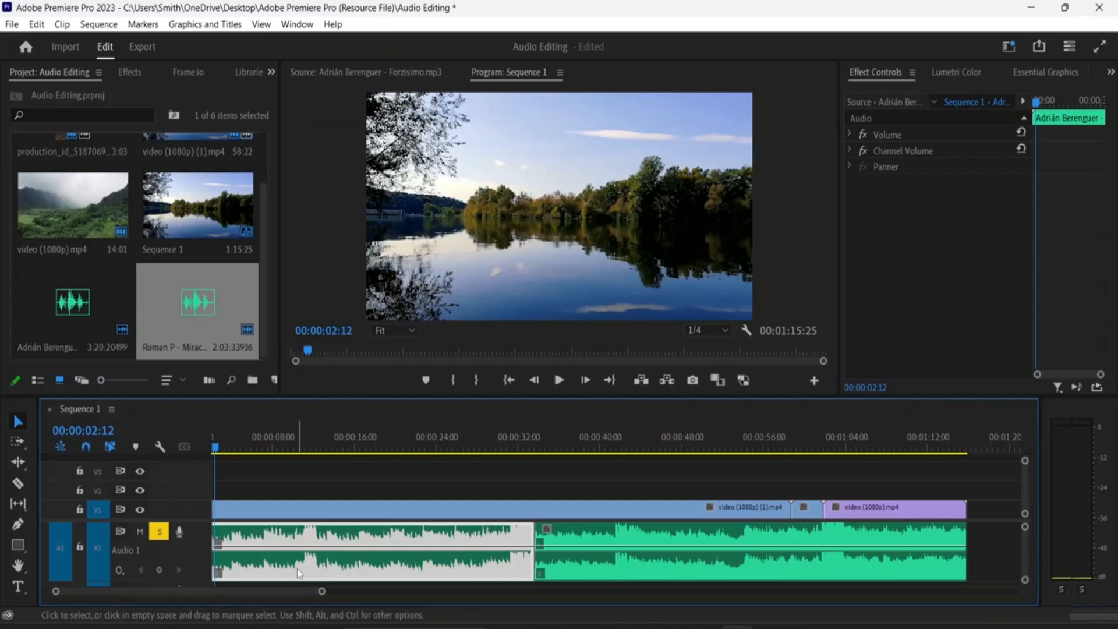
{"action": "key", "text": "space"}
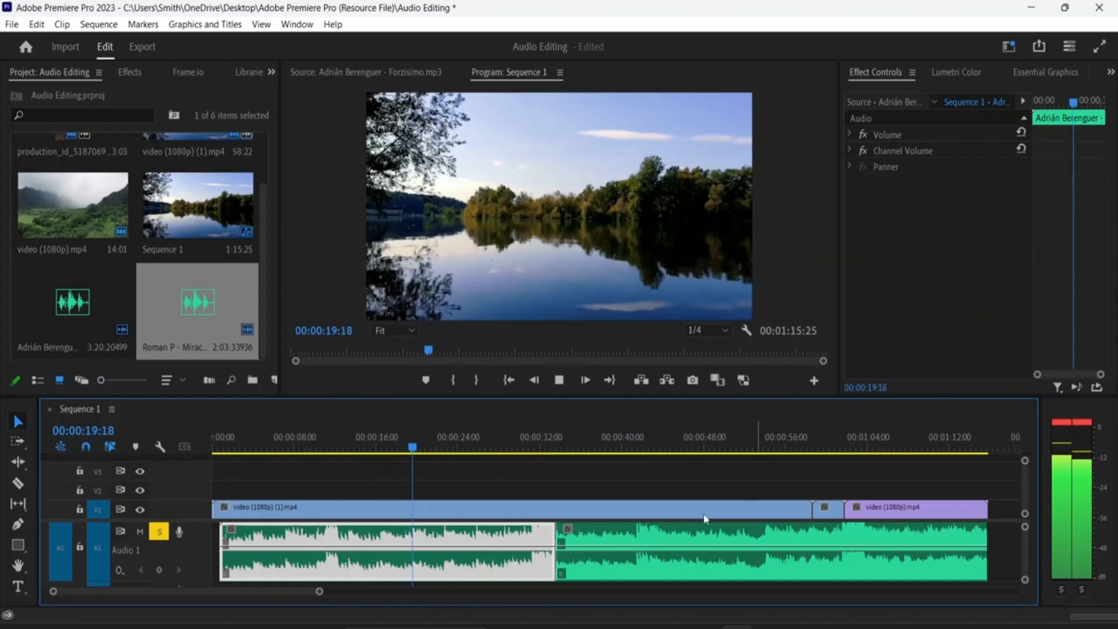
{"action": "key", "text": "space"}
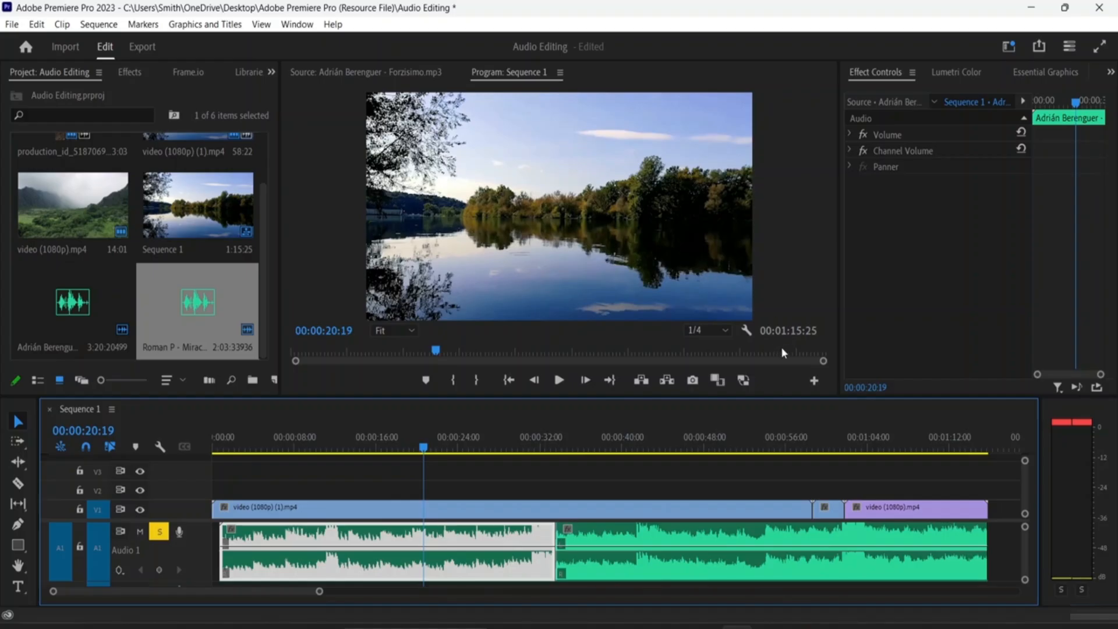
Step: Shift both music clips on A1 back to run gap-free from the sequence start, and extend the second clip to the video's end
{"action": "left_click_drag", "start_coordinate": [355, 543], "coordinate": [345, 546]}
{"action": "mouse_move", "coordinate": [632, 534]}
{"action": "left_mouse_down"}
{"action": "mouse_move", "coordinate": [616, 534]}
{"action": "mouse_move", "coordinate": [635, 535]}
{"action": "left_mouse_up"}
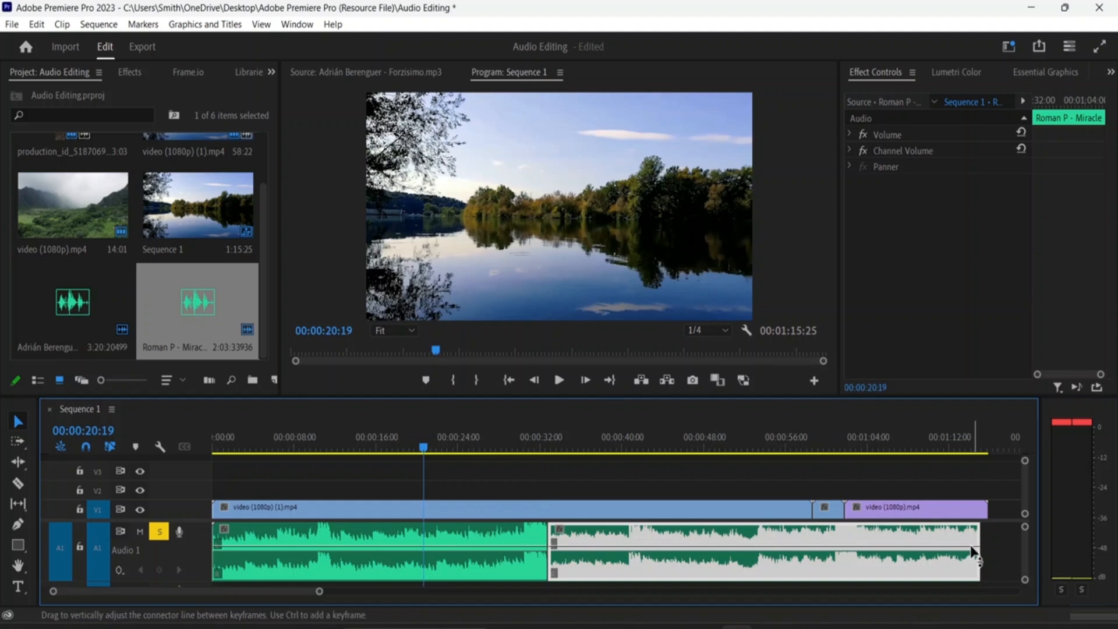
{"action": "left_click_drag", "start_coordinate": [985, 546], "coordinate": [988, 545]}
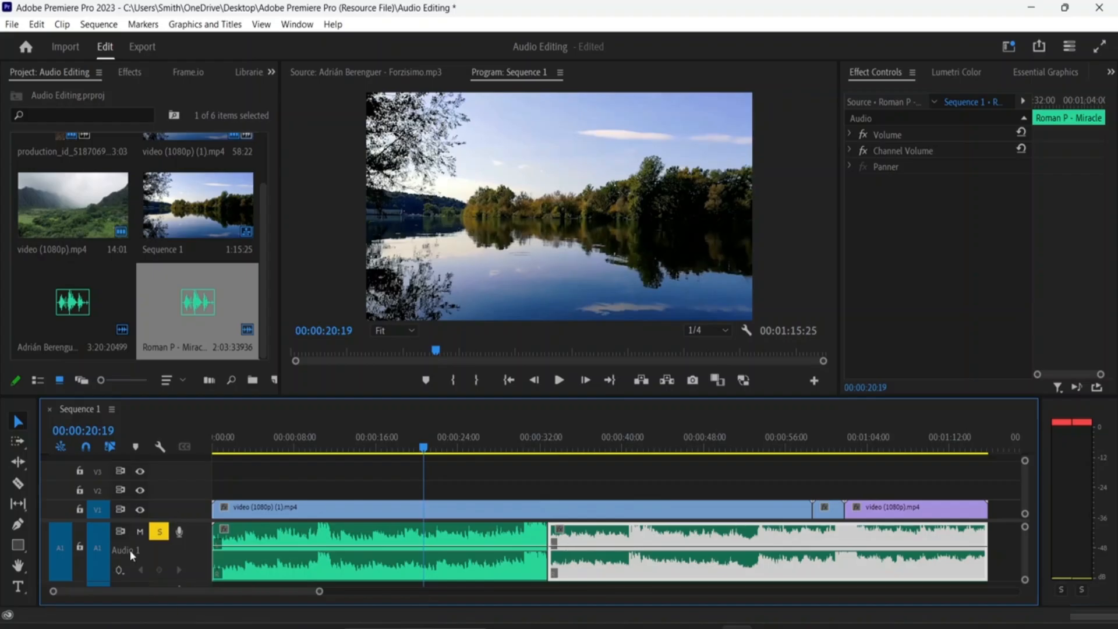
Step: Set the A1 audio track to show its Track Keyframes for Volume
{"action": "scroll", "coordinate": [129, 550], "scroll_direction": "down", "scroll_amount": 2}
{"action": "left_click", "coordinate": [126, 572]}
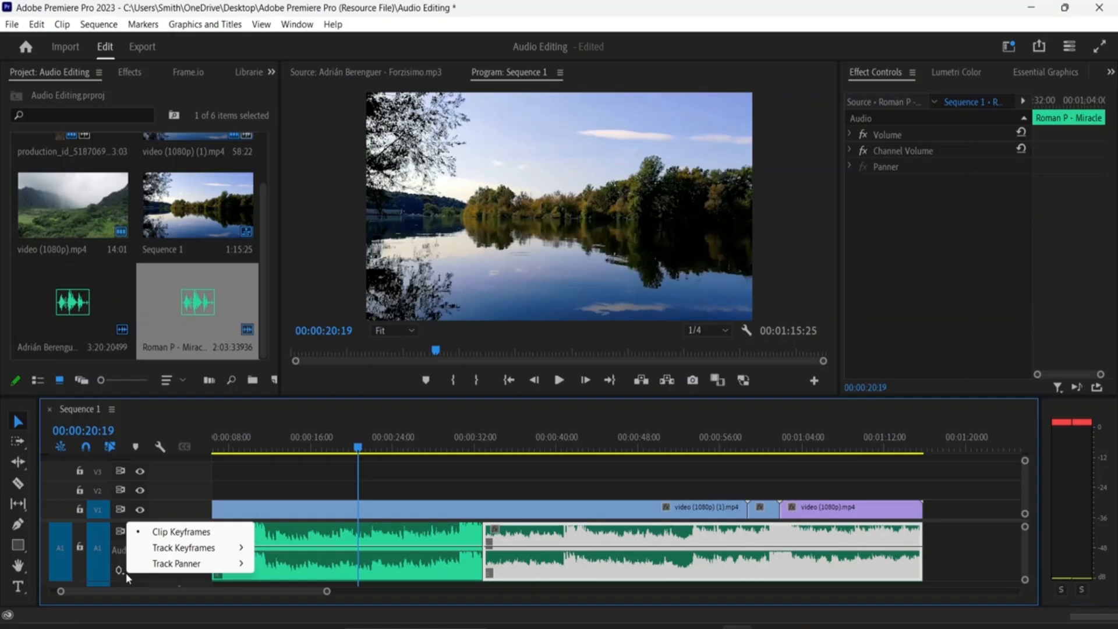
{"action": "left_click", "coordinate": [123, 573]}
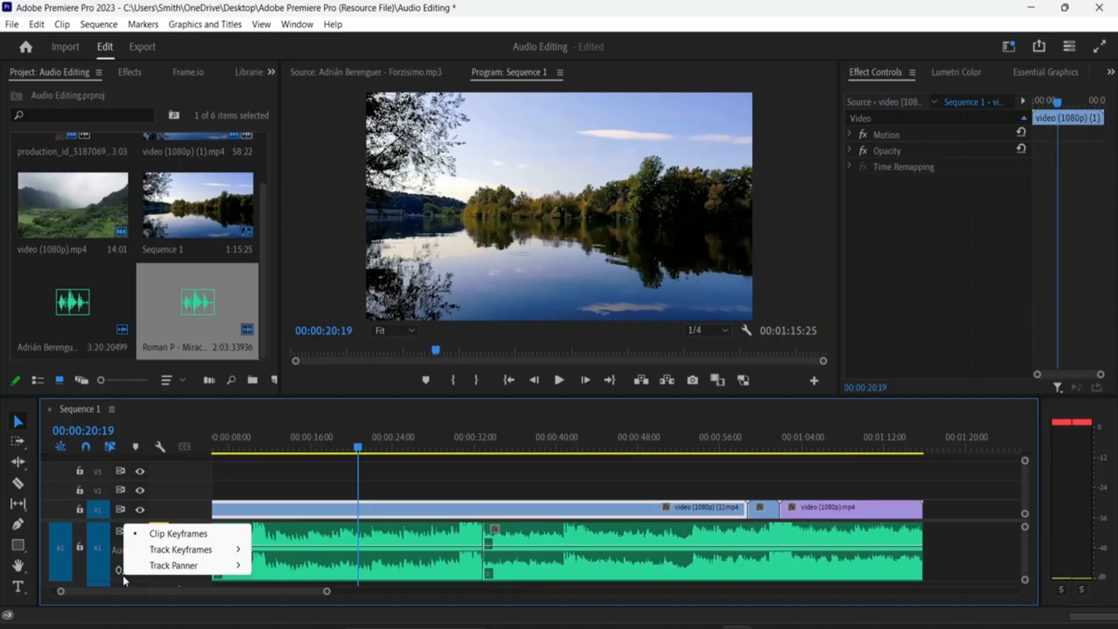
{"action": "mouse_move", "coordinate": [178, 548]}
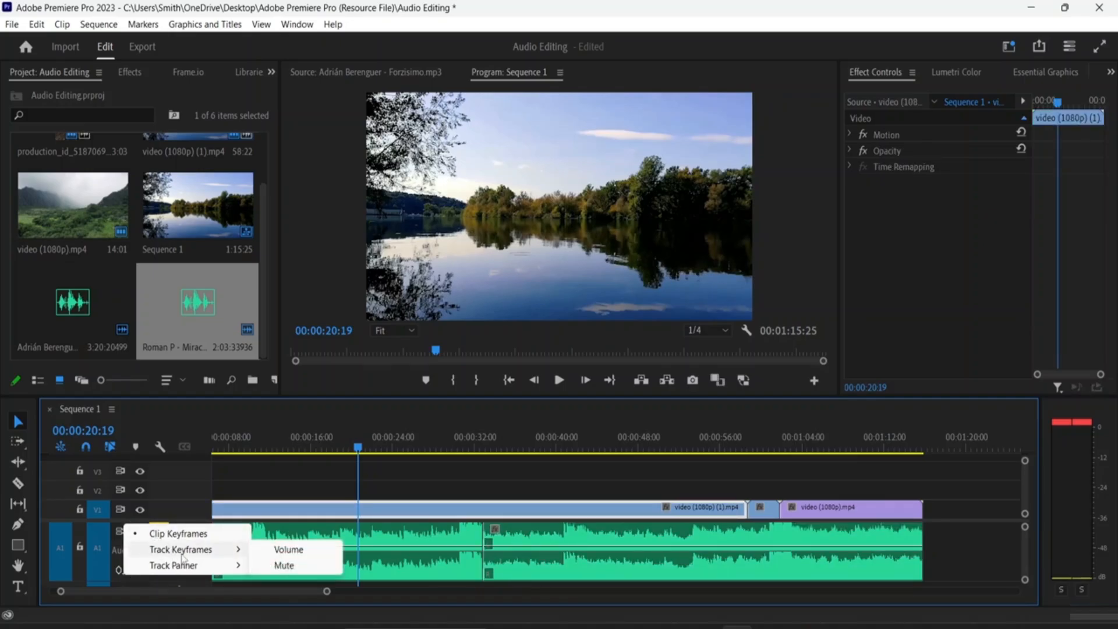
{"action": "left_click", "coordinate": [283, 551]}
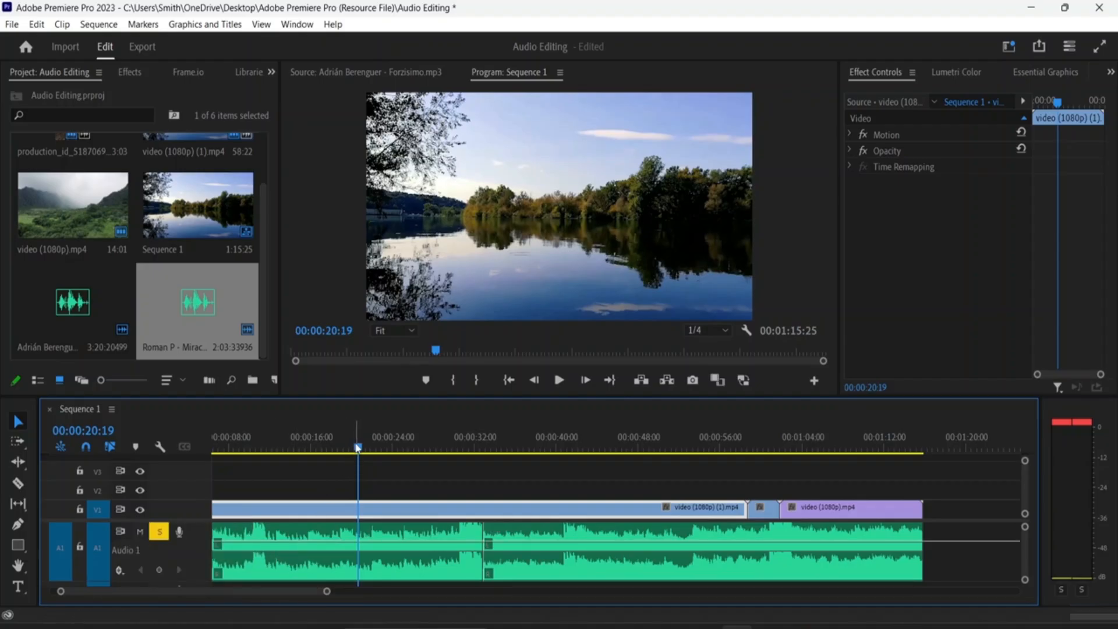
Step: Add sequence markers at 00:00:13:20 and 00:00:22:03
{"action": "left_click_drag", "start_coordinate": [358, 447], "coordinate": [286, 461]}
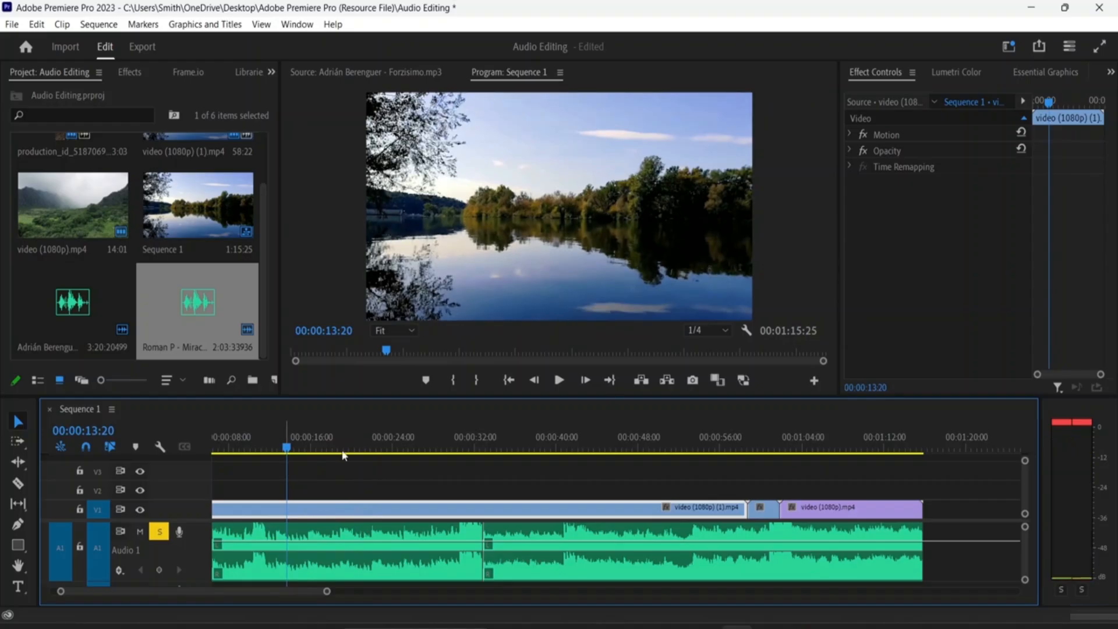
{"action": "left_click", "coordinate": [425, 379]}
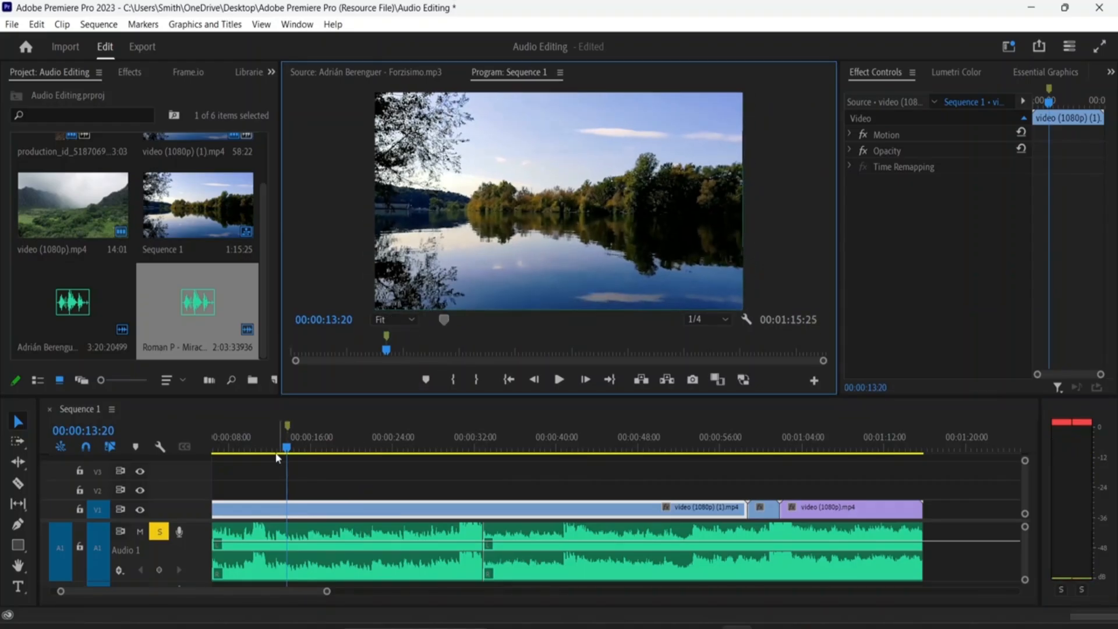
{"action": "left_click_drag", "start_coordinate": [291, 451], "coordinate": [375, 459]}
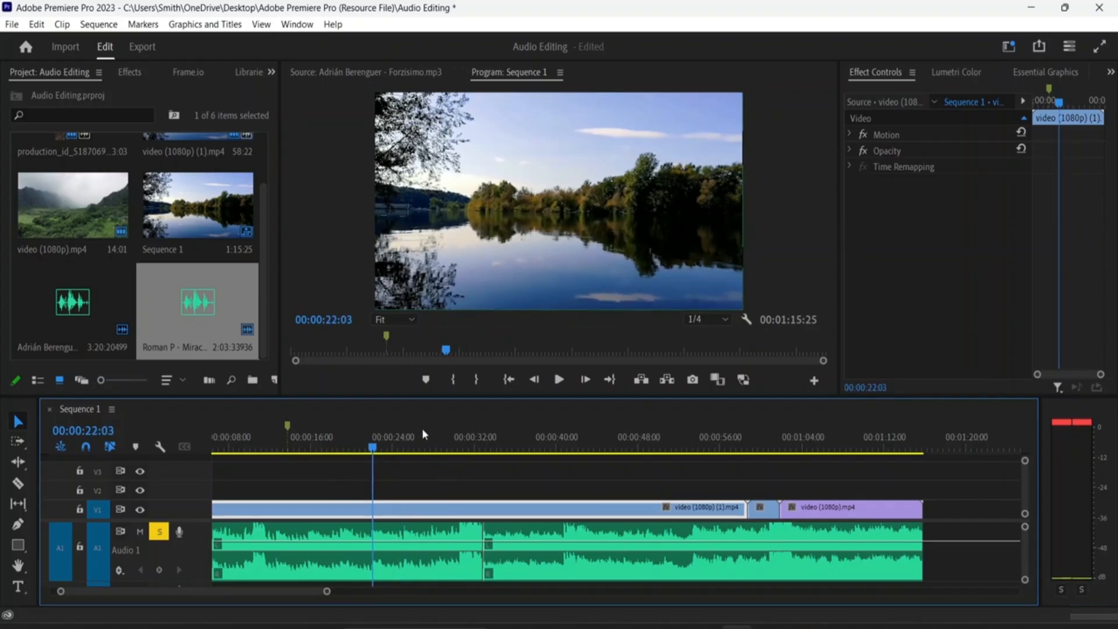
{"action": "left_click", "coordinate": [426, 380]}
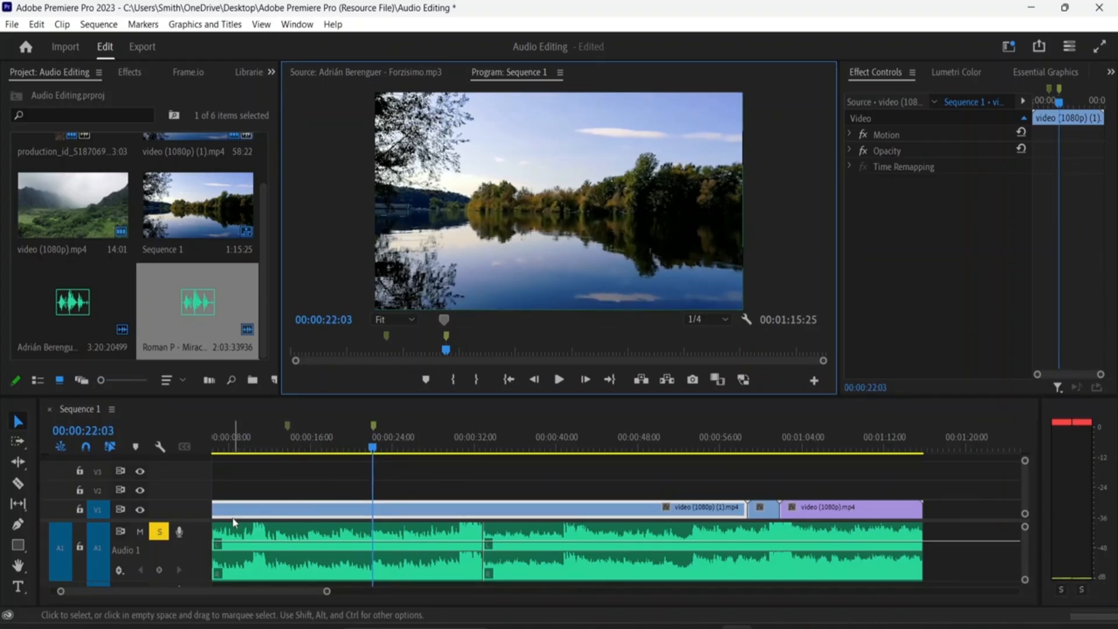
Step: Check the track keyframe options of A1, and lower the whole track's volume with its track volume line
{"action": "left_click", "coordinate": [120, 570]}
{"action": "mouse_move", "coordinate": [178, 596]}
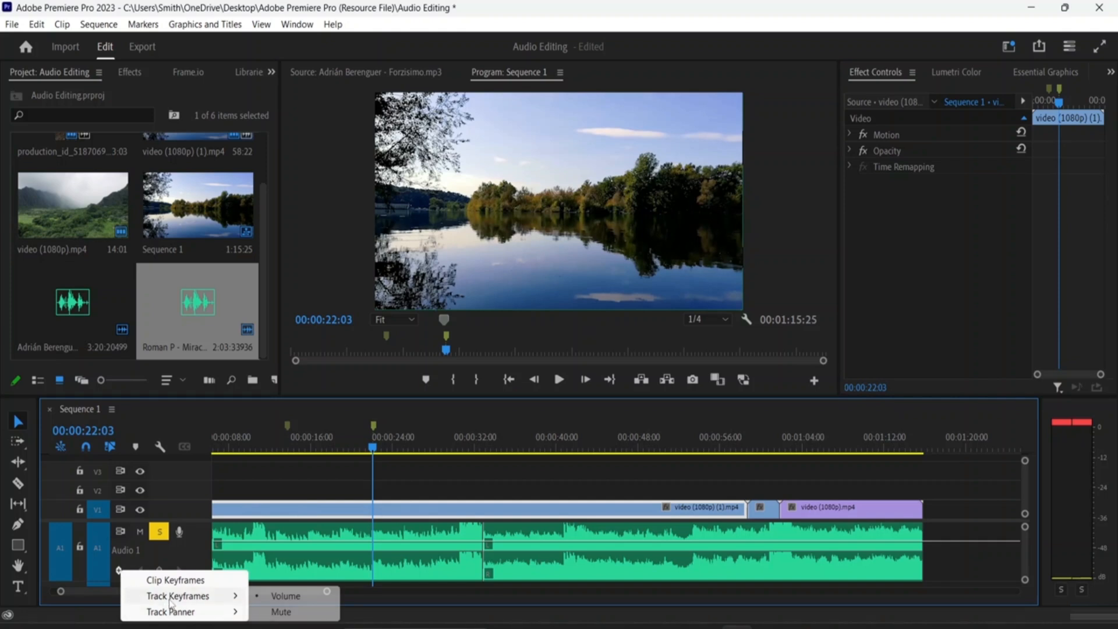
{"action": "left_click", "coordinate": [290, 610]}
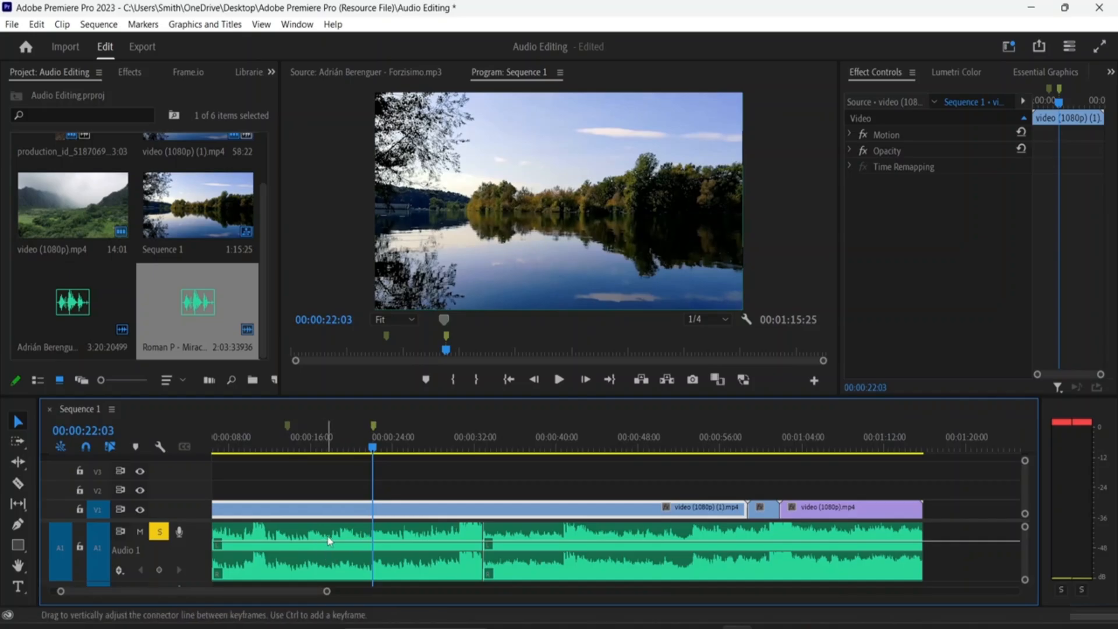
{"action": "left_click_drag", "start_coordinate": [321, 540], "coordinate": [327, 567]}
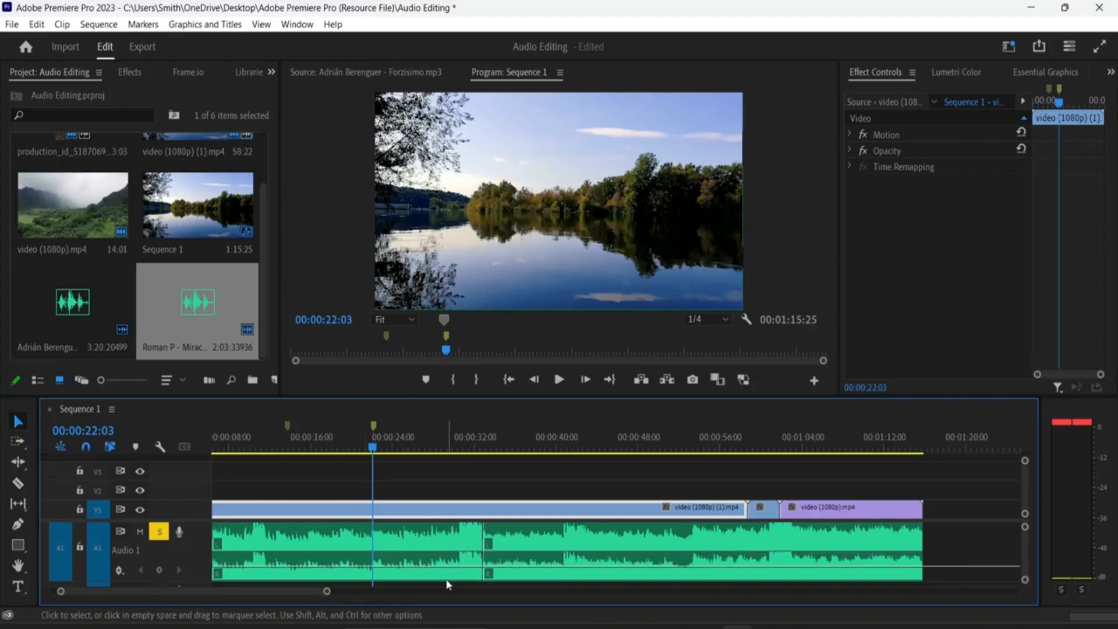
Step: Play the sequence from about 00:00:09:27 past both markers to hear the lowered track, and select the first music clip on A1
{"action": "left_click_drag", "start_coordinate": [384, 456], "coordinate": [258, 460]}
{"action": "left_click", "coordinate": [312, 461]}
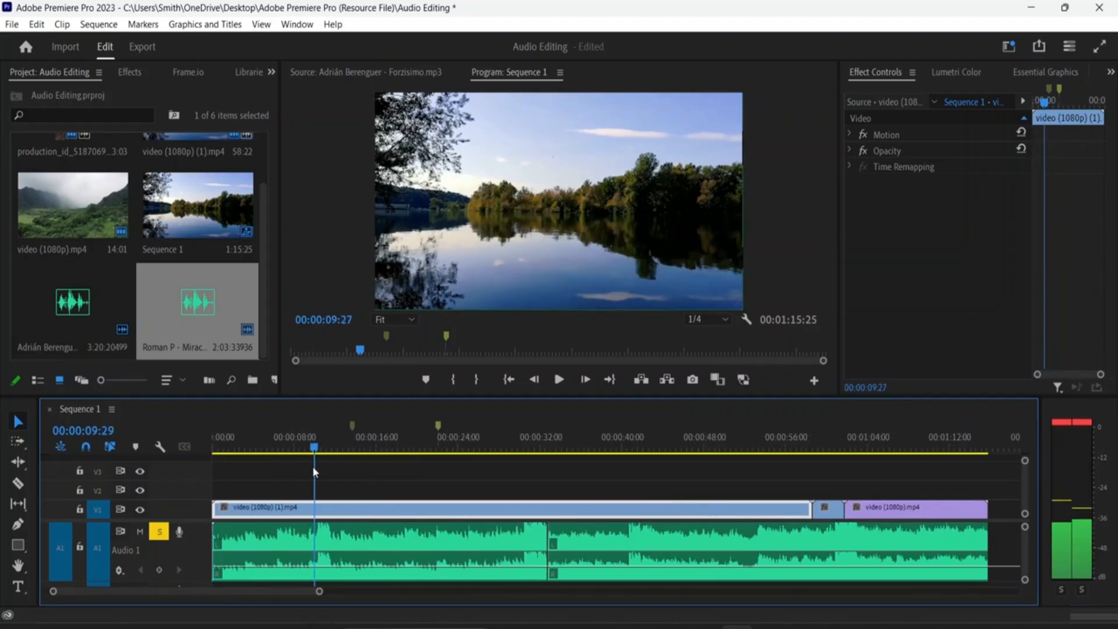
{"action": "key", "text": "space"}
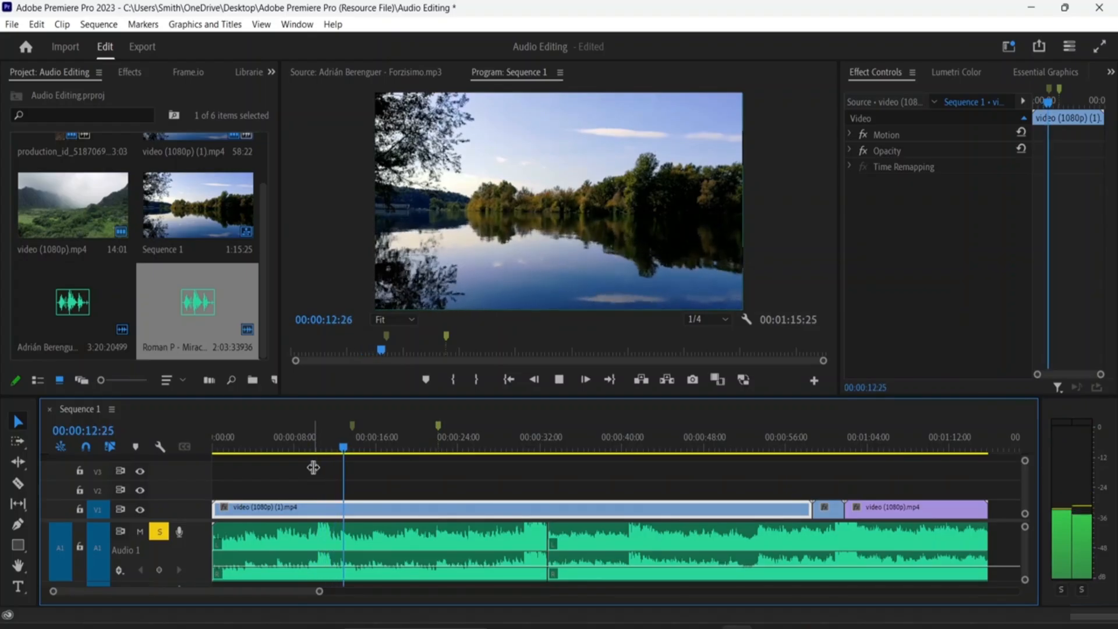
{"action": "left_click", "coordinate": [414, 572]}
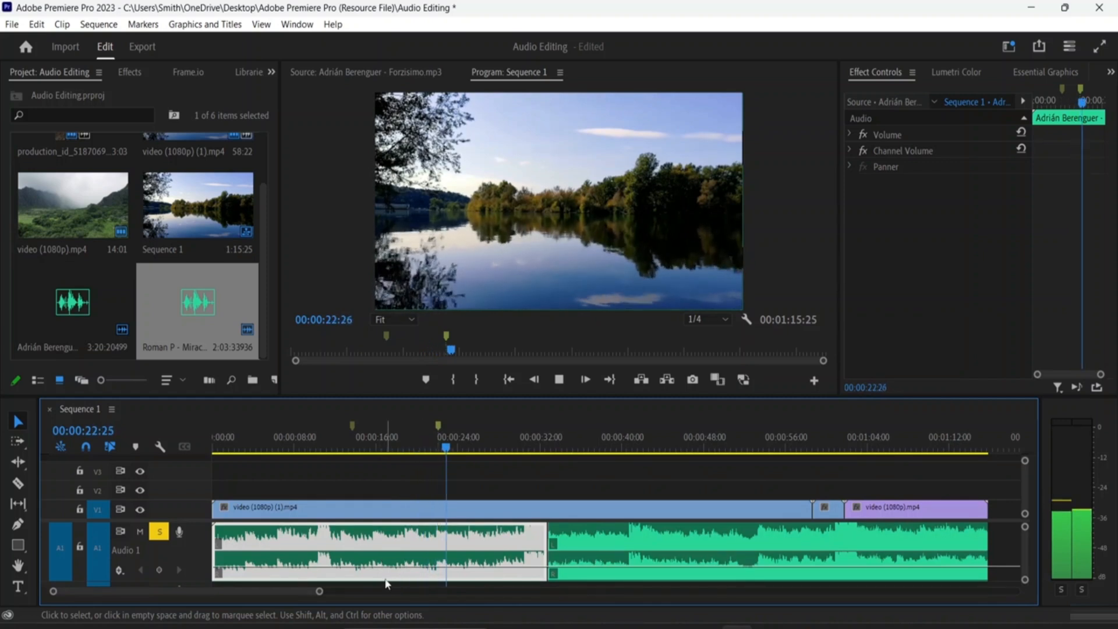
Step: Raise the whole A1 track's volume with its track volume line, and switch A1's Track Keyframes display to Mute
{"action": "left_click_drag", "start_coordinate": [401, 568], "coordinate": [401, 551]}
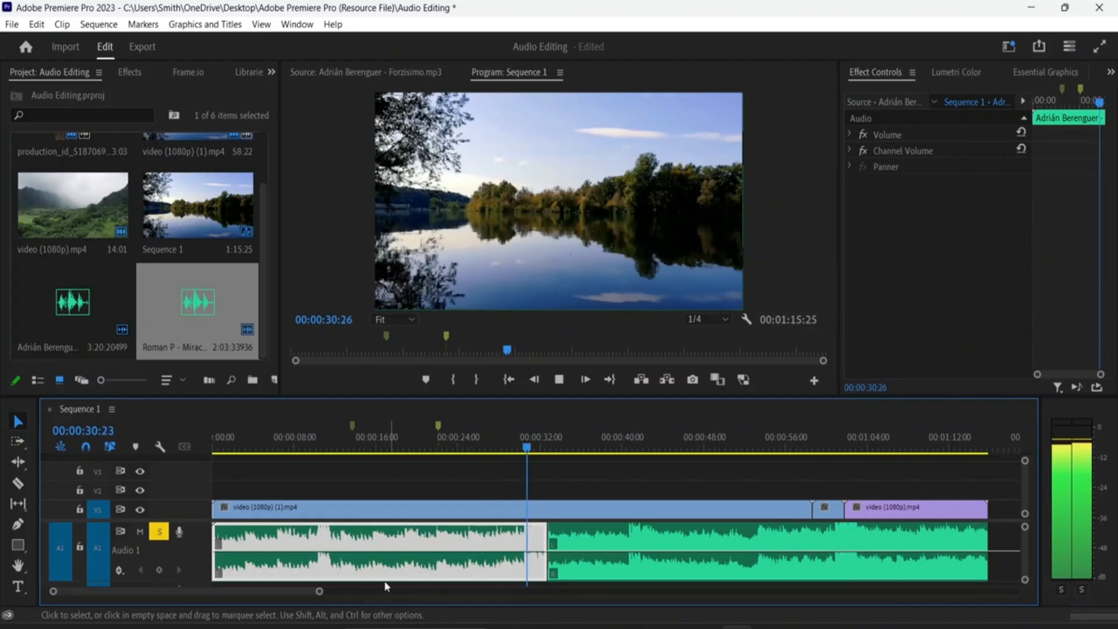
{"action": "left_click", "coordinate": [122, 572]}
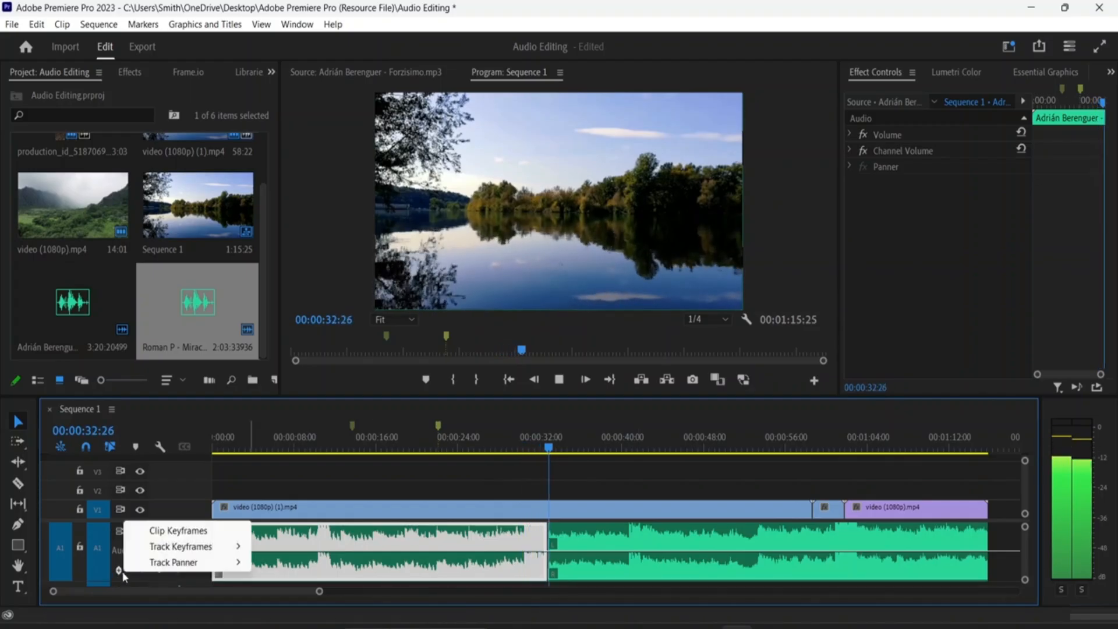
{"action": "mouse_move", "coordinate": [191, 553]}
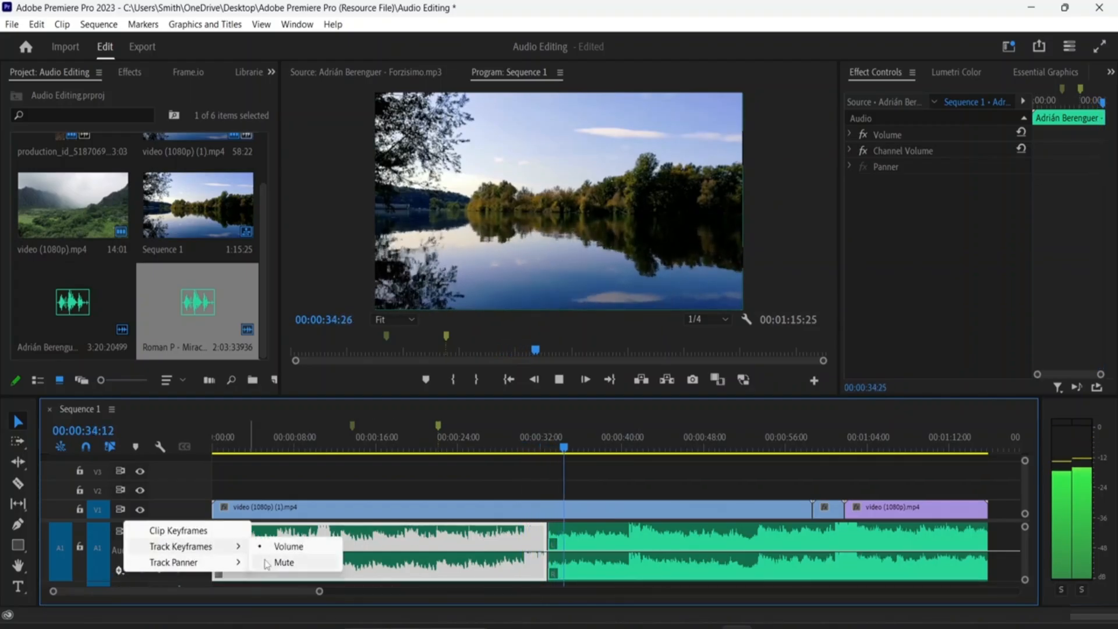
{"action": "left_click", "coordinate": [265, 562]}
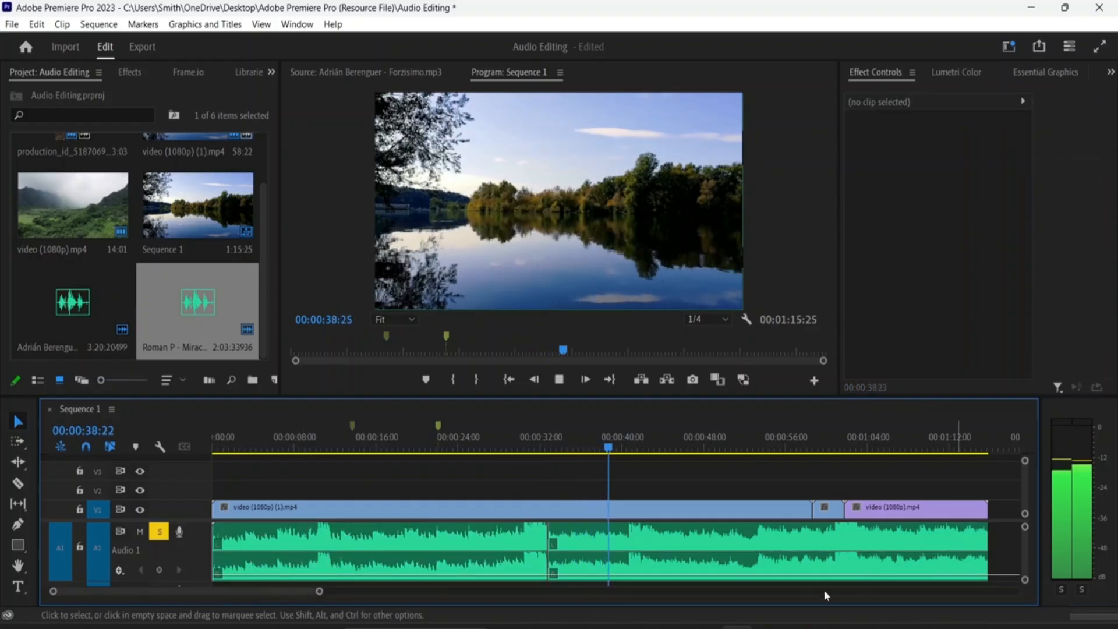
Step: Set the Track Keyframes display of audio track A1 back to Volume
{"action": "left_click", "coordinate": [119, 570]}
{"action": "mouse_move", "coordinate": [192, 593]}
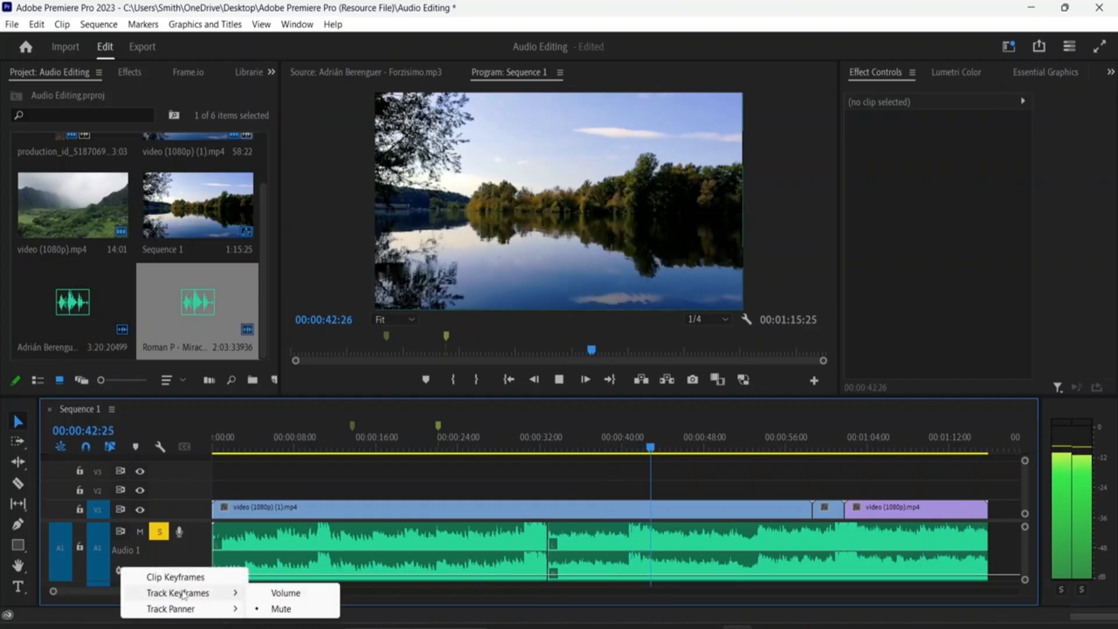
{"action": "left_click", "coordinate": [289, 593]}
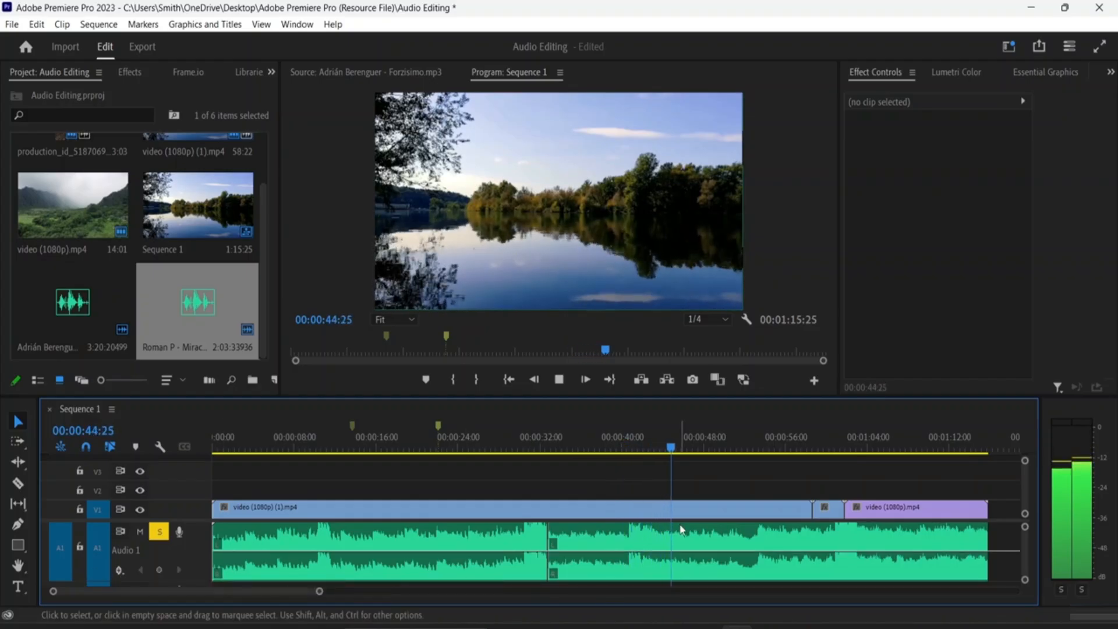